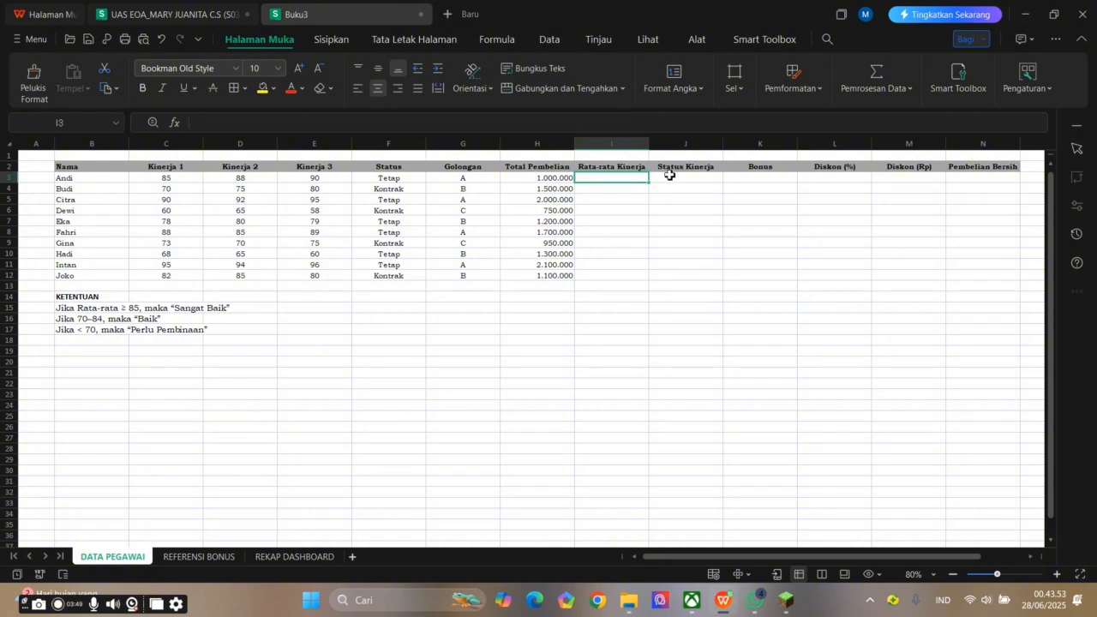
- Calculate the Rata-rata Kinerja in I3 with =AVERAGE(C3:E3) and fill the formula down to I12
{"action": "type", "text": "=ave"}
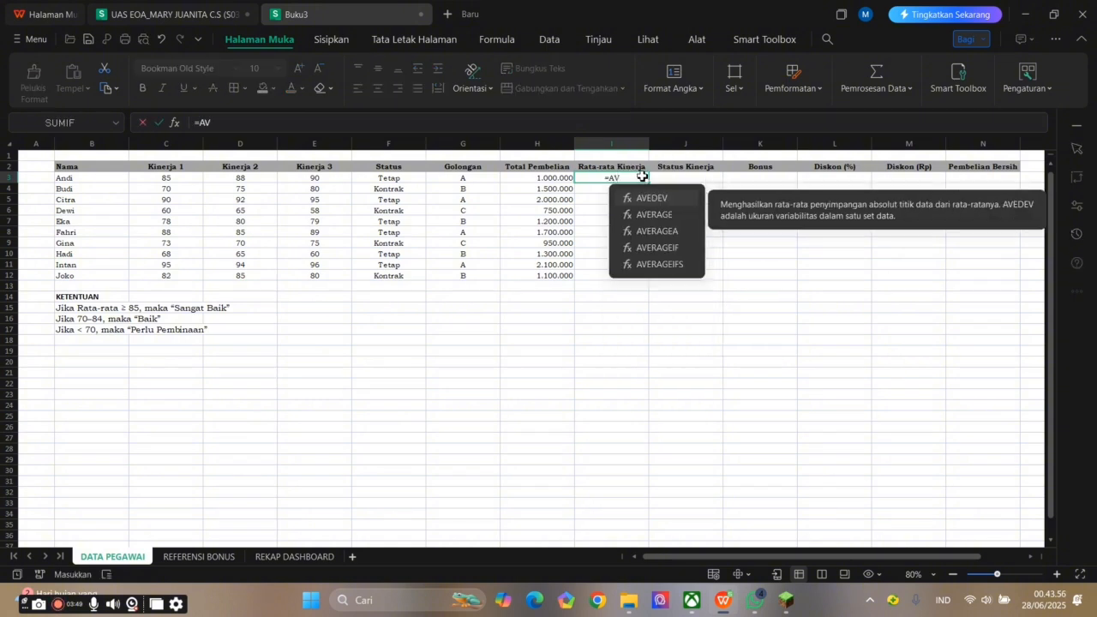
{"action": "double_click", "coordinate": [685, 211]}
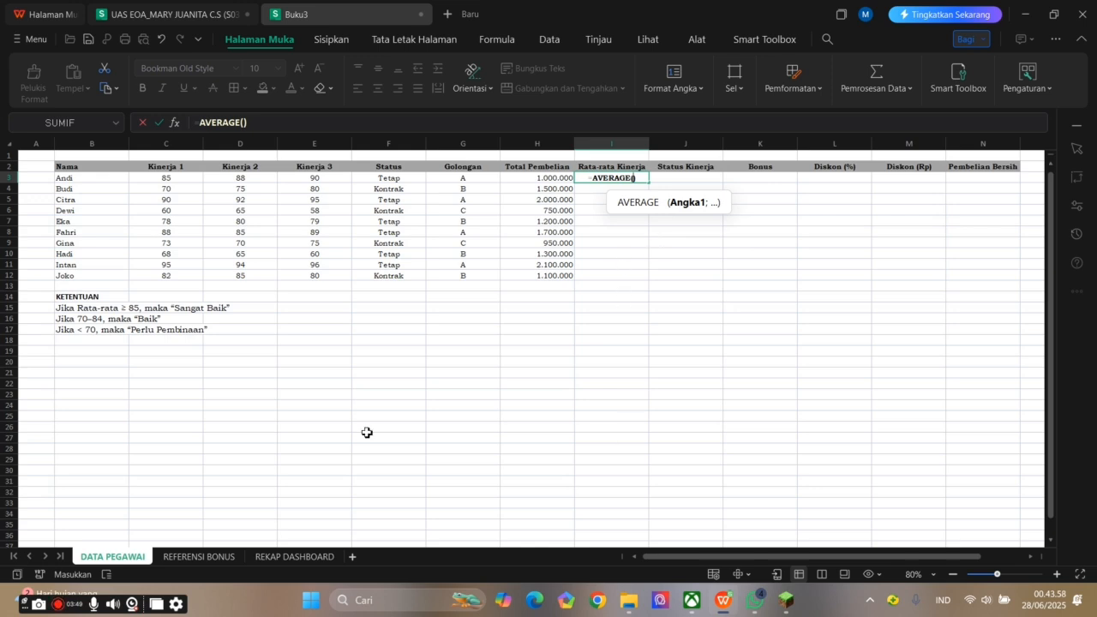
{"action": "mouse_move", "coordinate": [193, 177]}
{"action": "left_mouse_down"}
{"action": "mouse_move", "coordinate": [328, 180]}
{"action": "mouse_move", "coordinate": [317, 177]}
{"action": "left_mouse_up"}
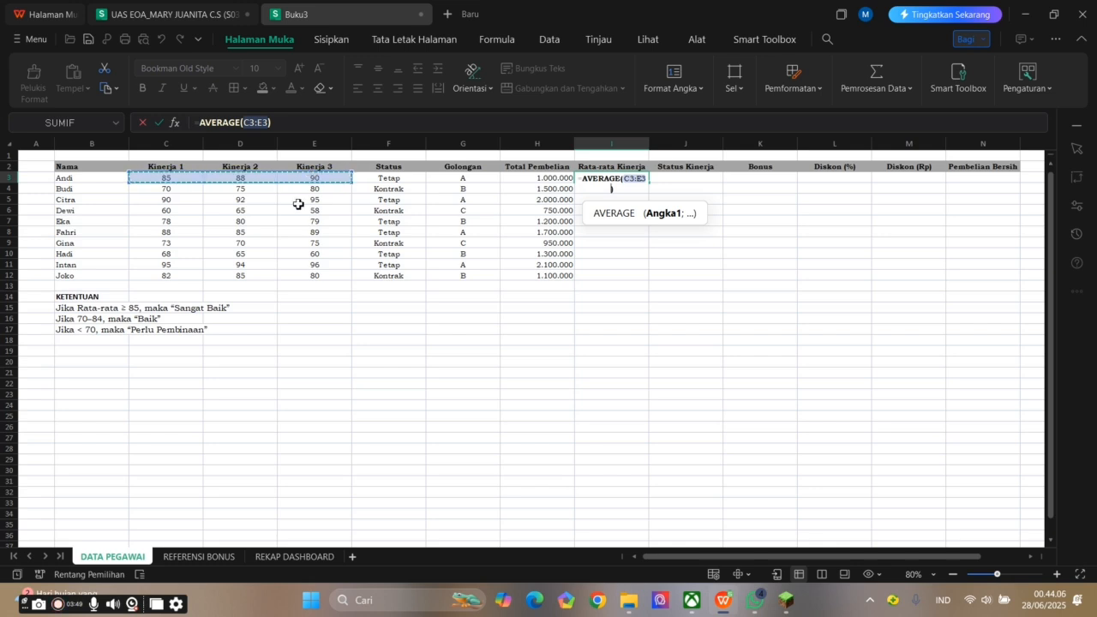
{"action": "key", "text": "Return"}
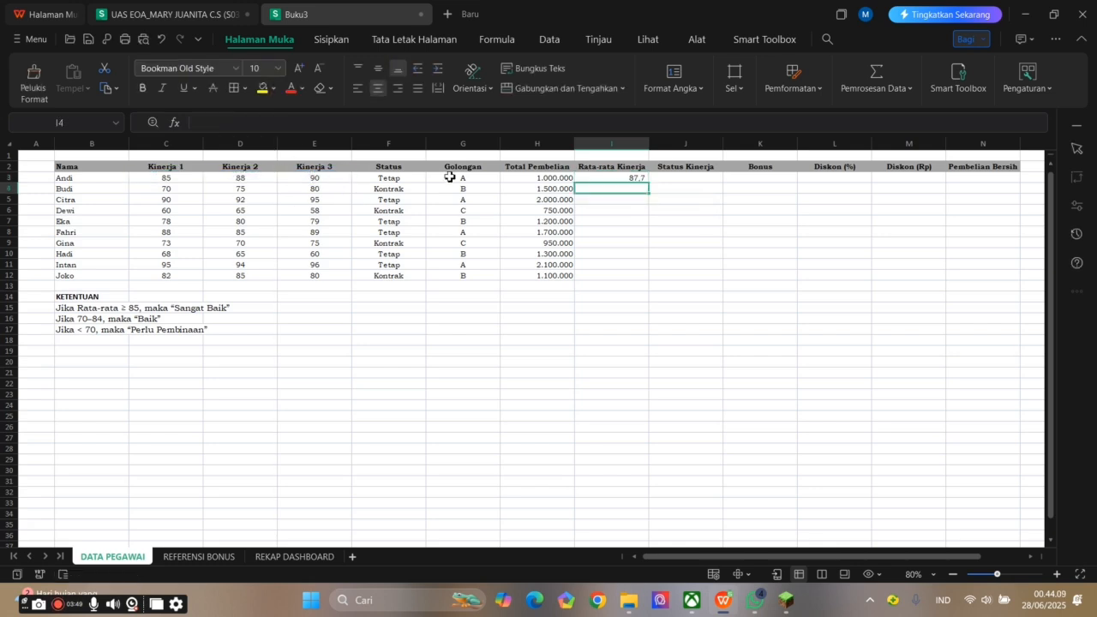
{"action": "left_click", "coordinate": [610, 180]}
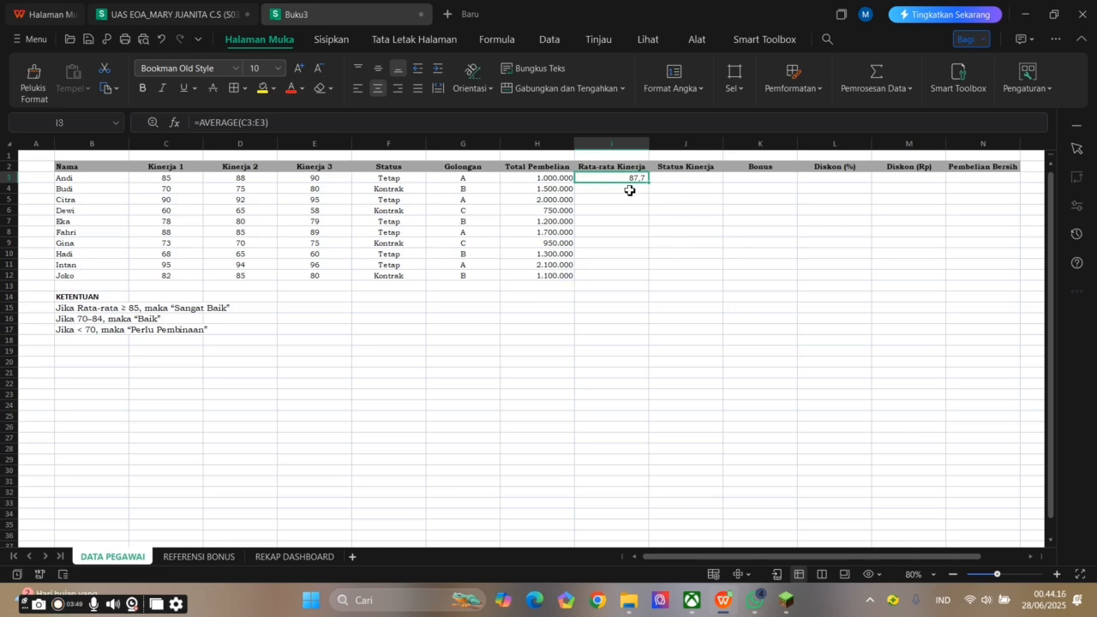
{"action": "left_click_drag", "start_coordinate": [648, 183], "coordinate": [639, 278]}
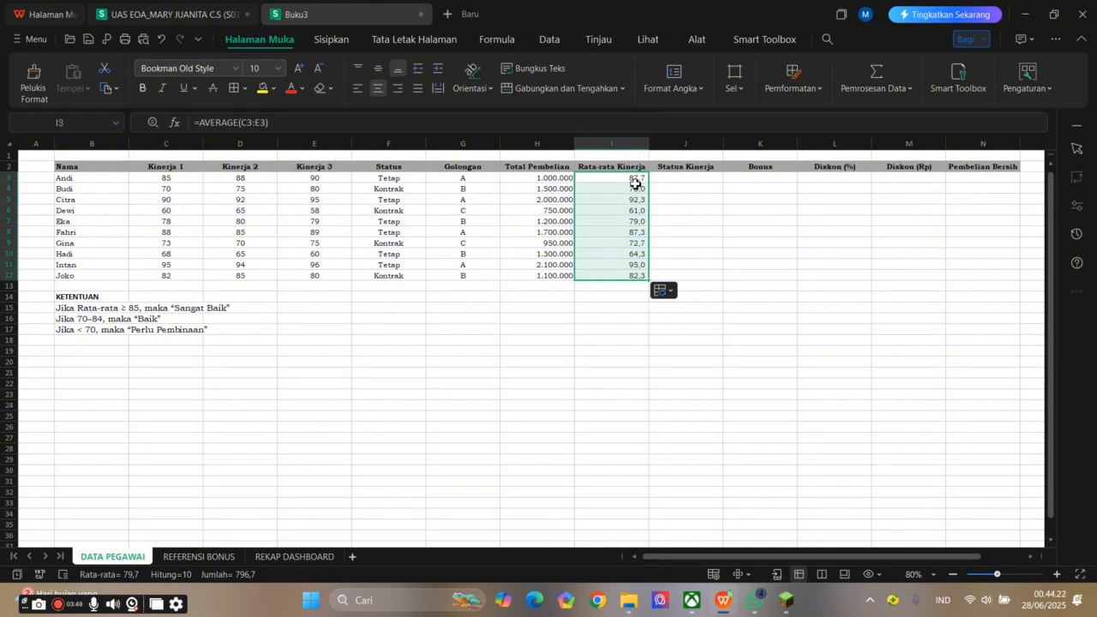
- Examine the copied average formulas in I4 through I11 to check their cell references
{"action": "left_click", "coordinate": [634, 187]}
{"action": "left_click", "coordinate": [629, 199]}
{"action": "left_click", "coordinate": [629, 211]}
{"action": "left_click", "coordinate": [631, 221]}
{"action": "left_click", "coordinate": [630, 232]}
{"action": "left_click", "coordinate": [631, 242]}
{"action": "left_click", "coordinate": [631, 254]}
{"action": "left_click", "coordinate": [632, 263]}
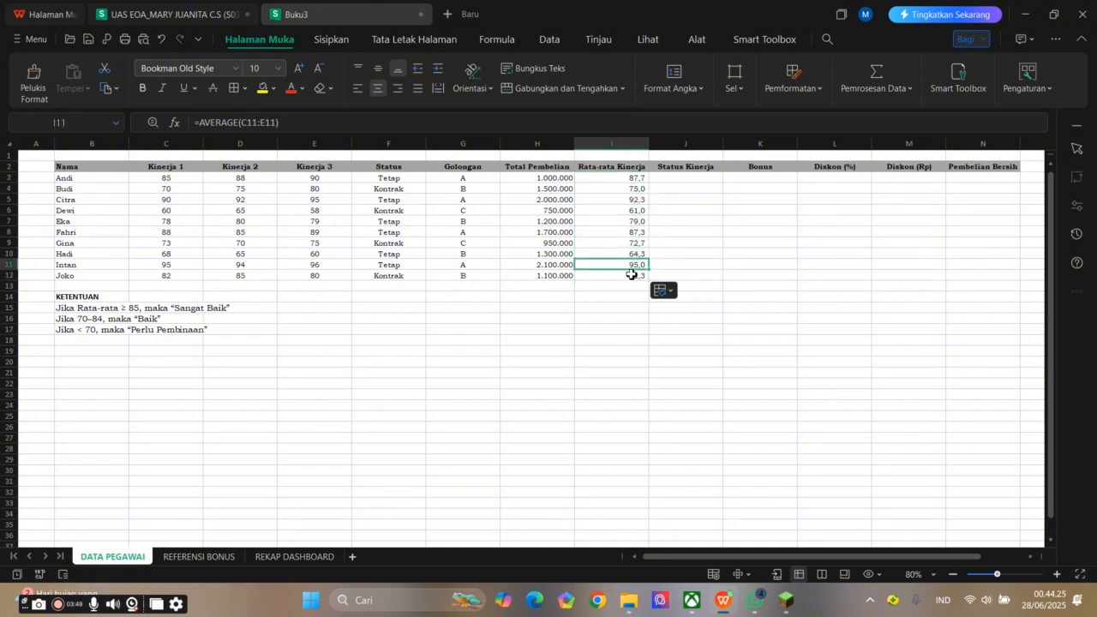
- Start an IF formula in Status Kinerja cell J3 that returns "SANGAT BAIK" when I3>=85
{"action": "left_click", "coordinate": [686, 181]}
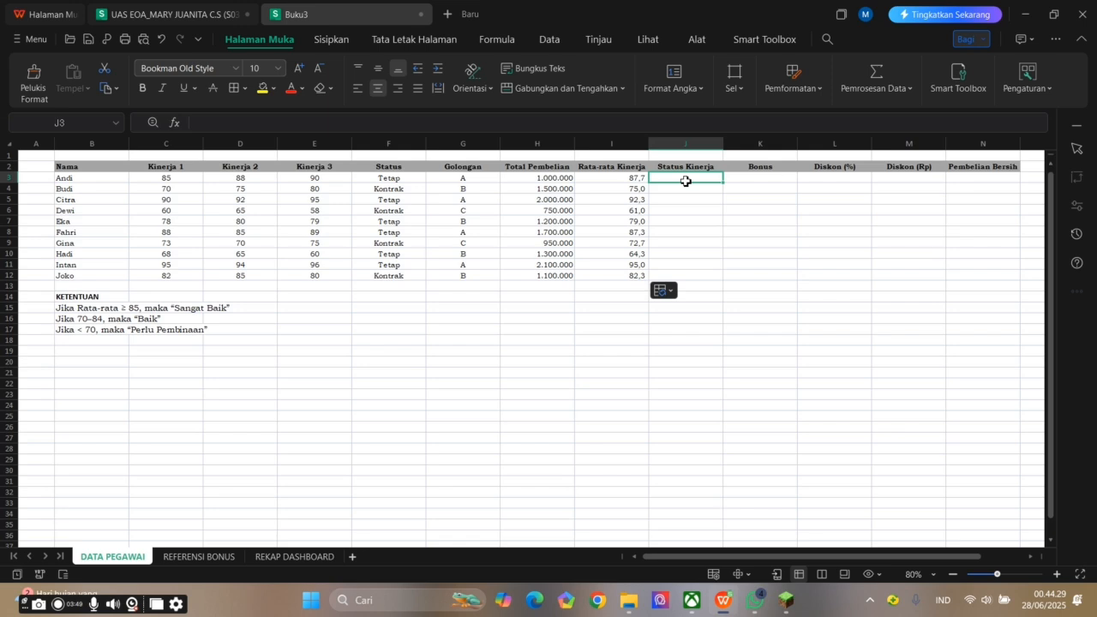
{"action": "type", "text": "=IF"}
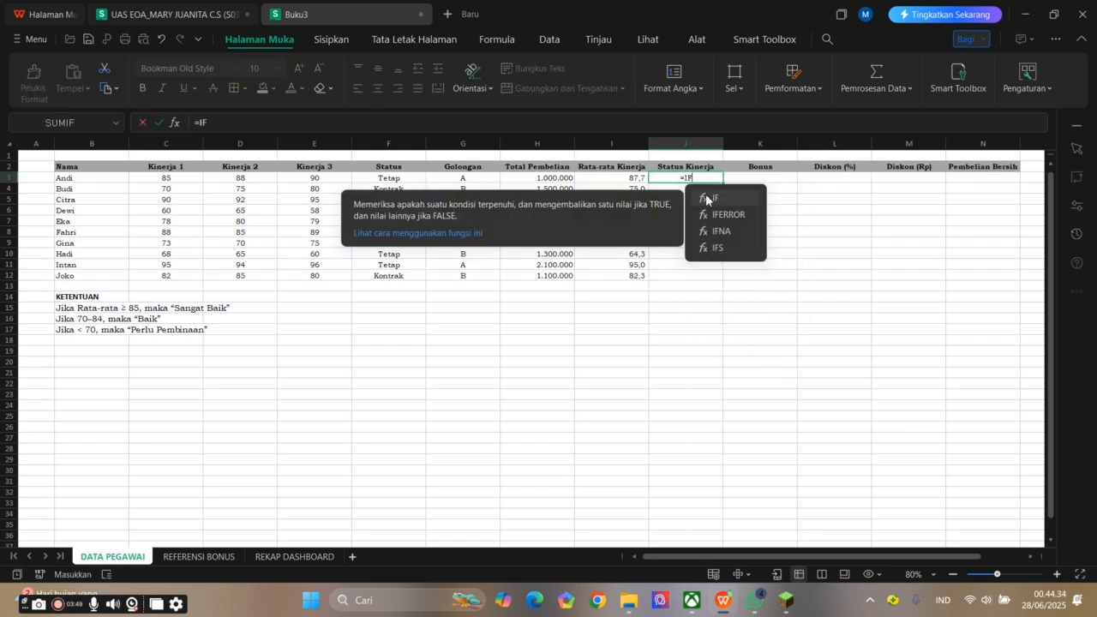
{"action": "left_click", "coordinate": [705, 196]}
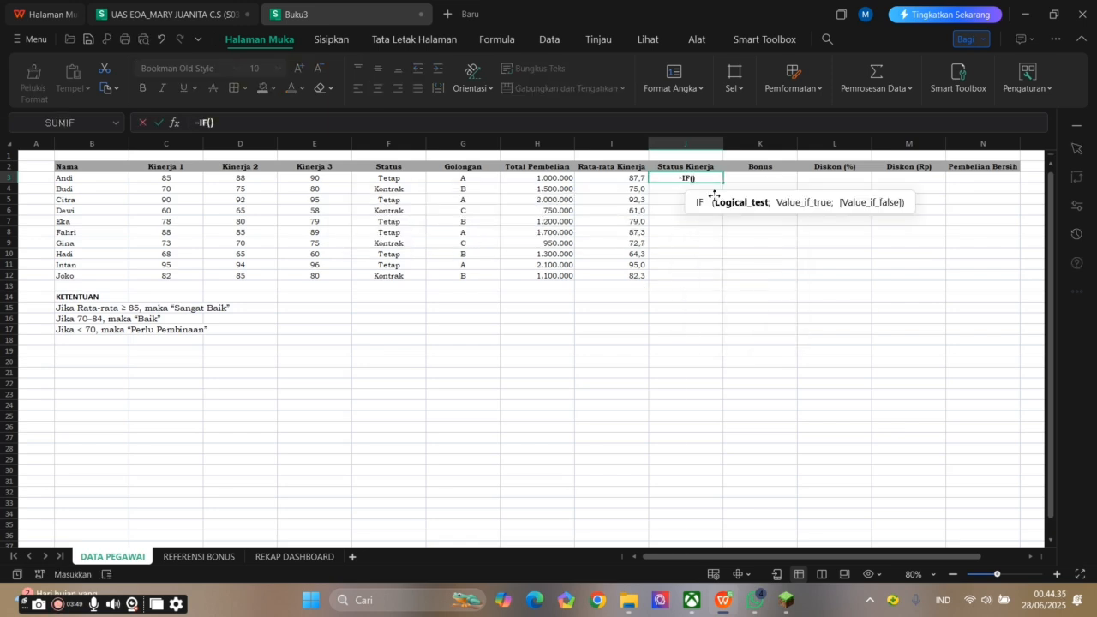
{"action": "left_click", "coordinate": [623, 180]}
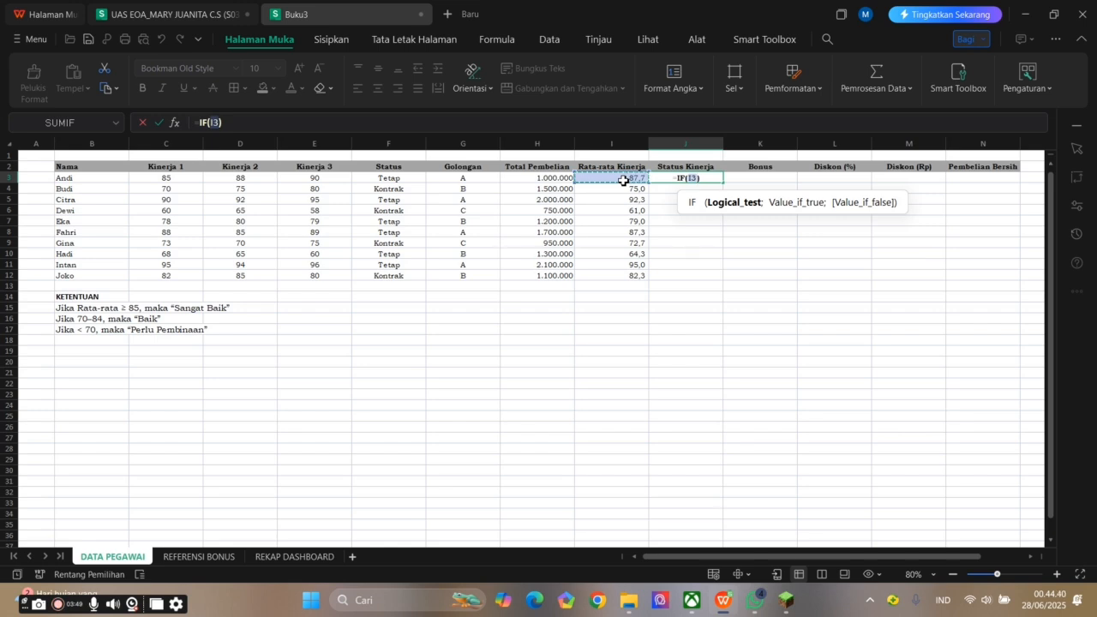
{"action": "type", "text": ">=85"}
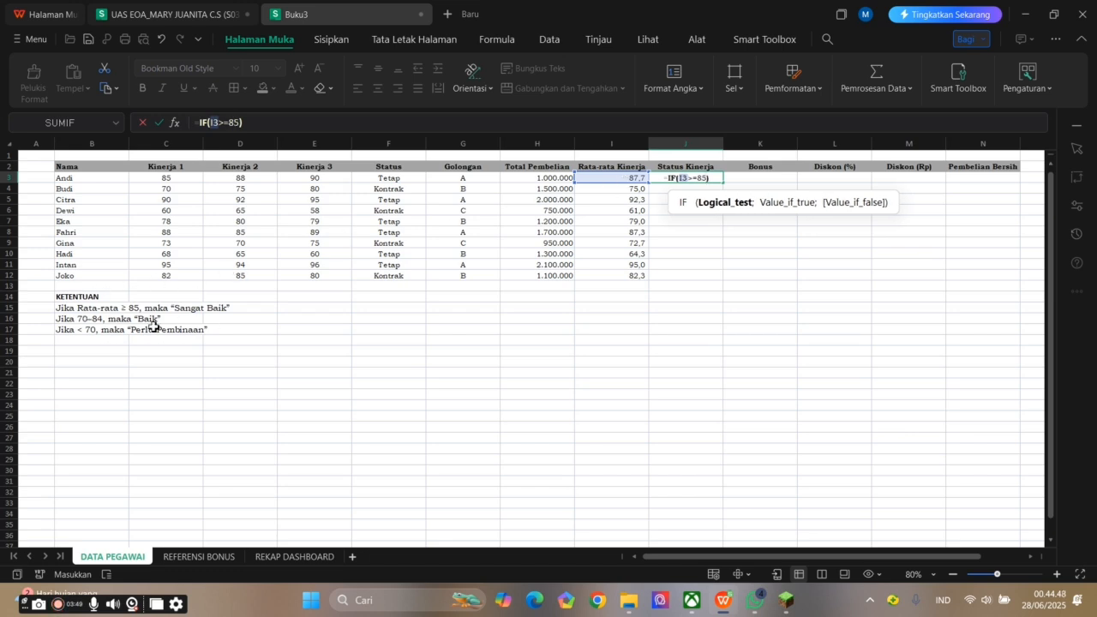
{"action": "type", "text": ";"}
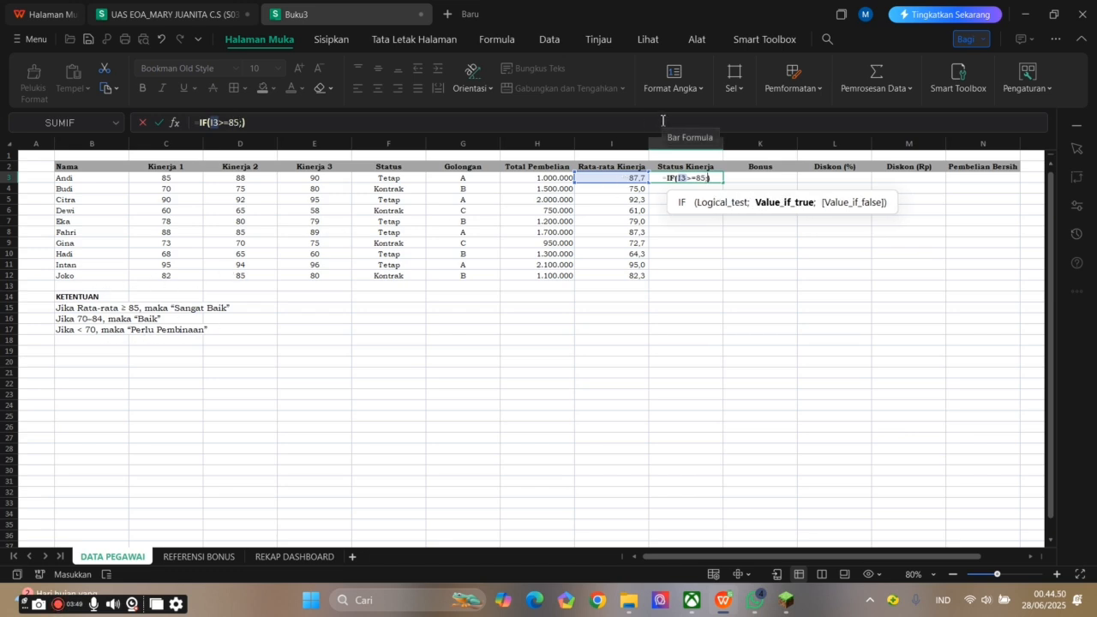
{"action": "type", "text": "\""}
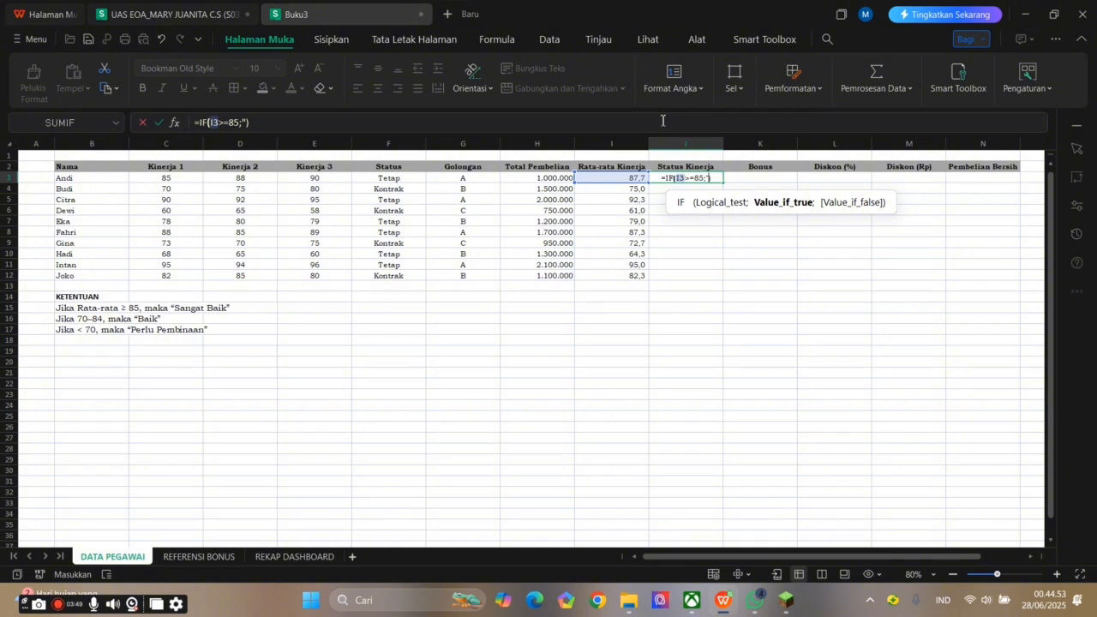
{"action": "type", "text": "SANGAT BAIK\""}
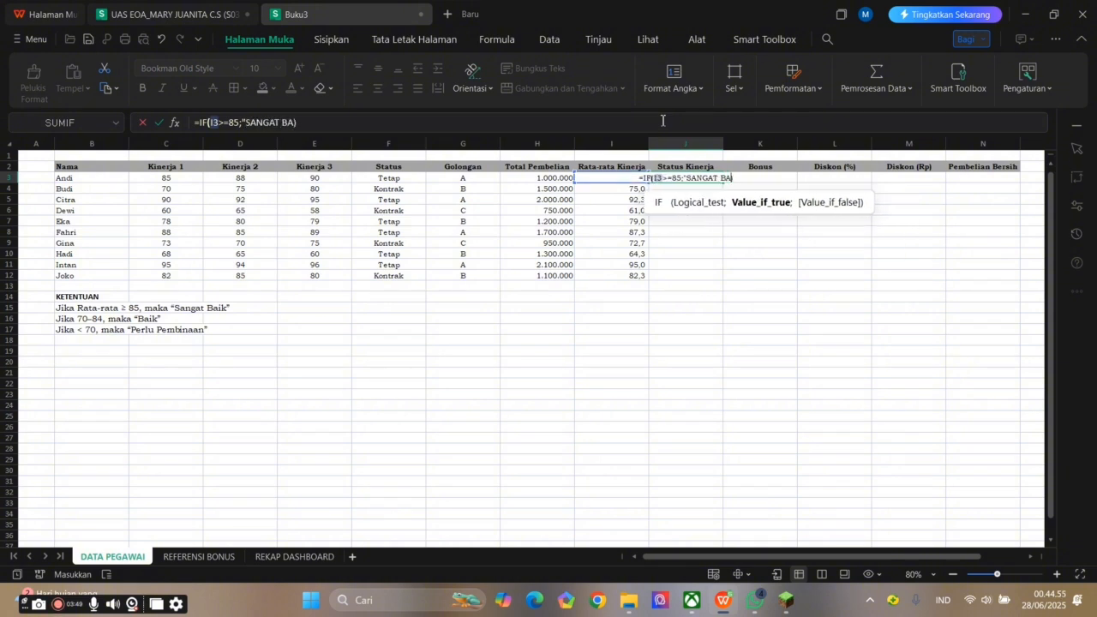
{"action": "type", "text": ";"}
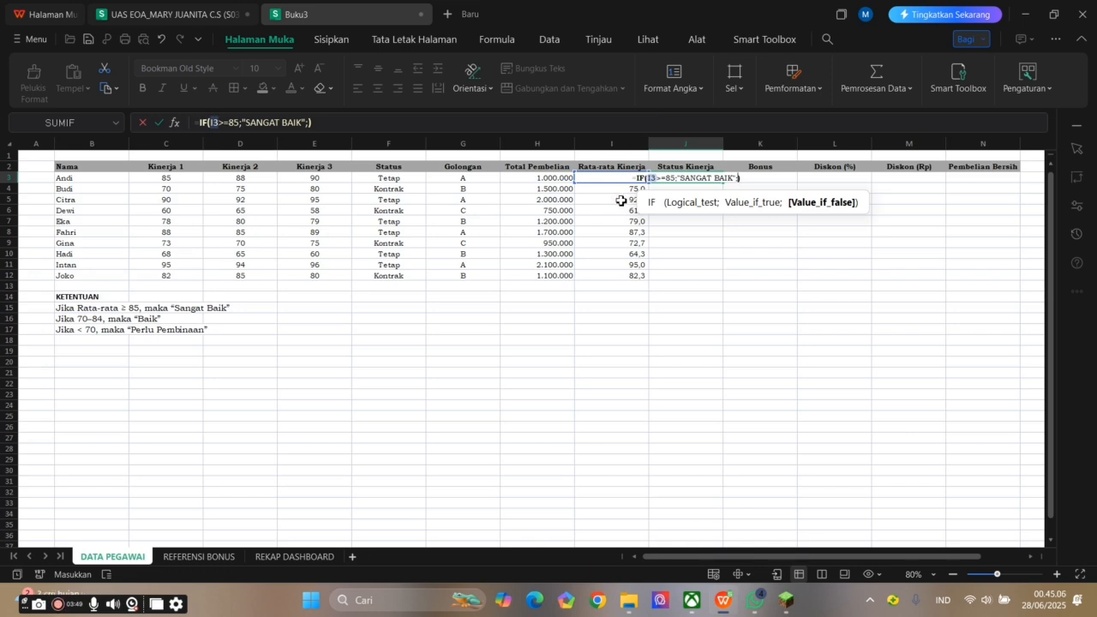
- Nest a second IF in the J3 formula that returns "BAIK" when I3>=70
{"action": "type", "text": "IF"}
{"action": "double_click", "coordinate": [779, 238]}
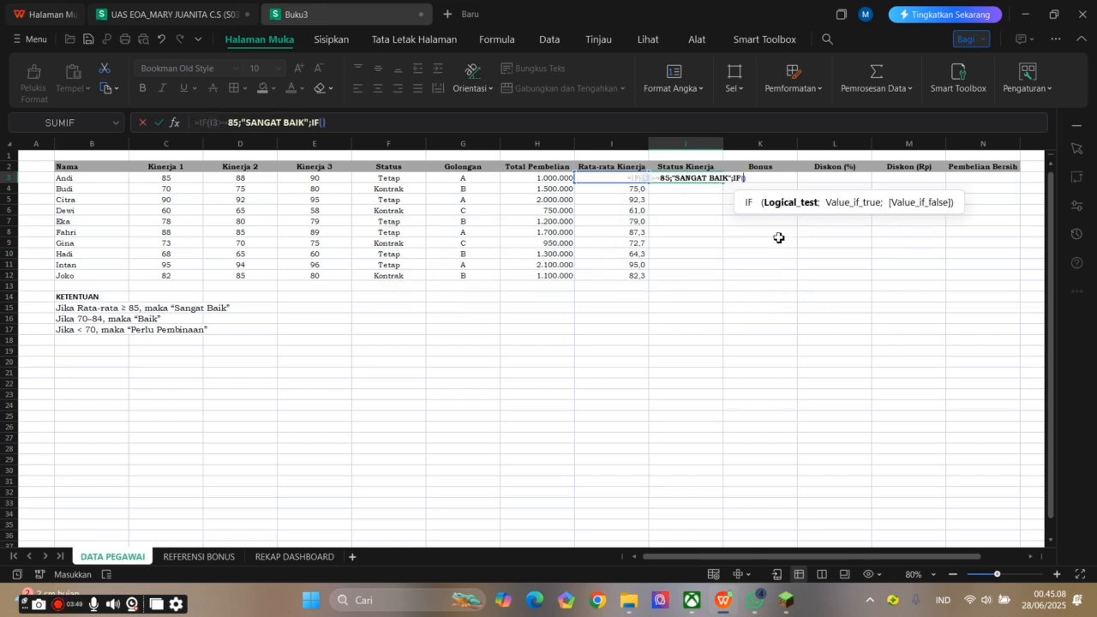
{"action": "left_click", "coordinate": [634, 179]}
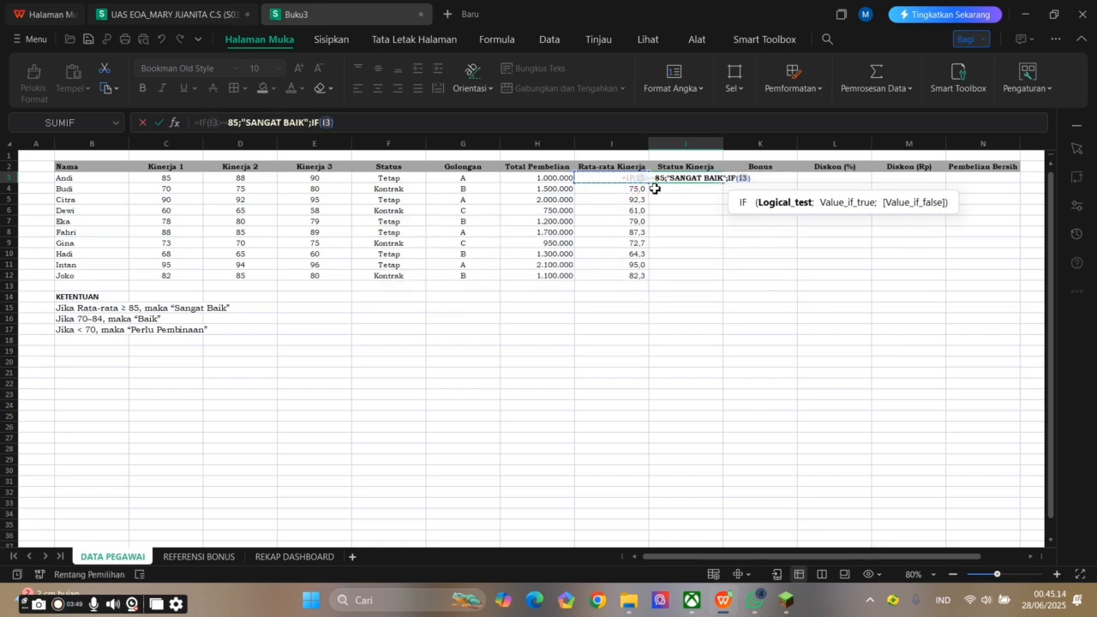
{"action": "type", "text": ">=70"}
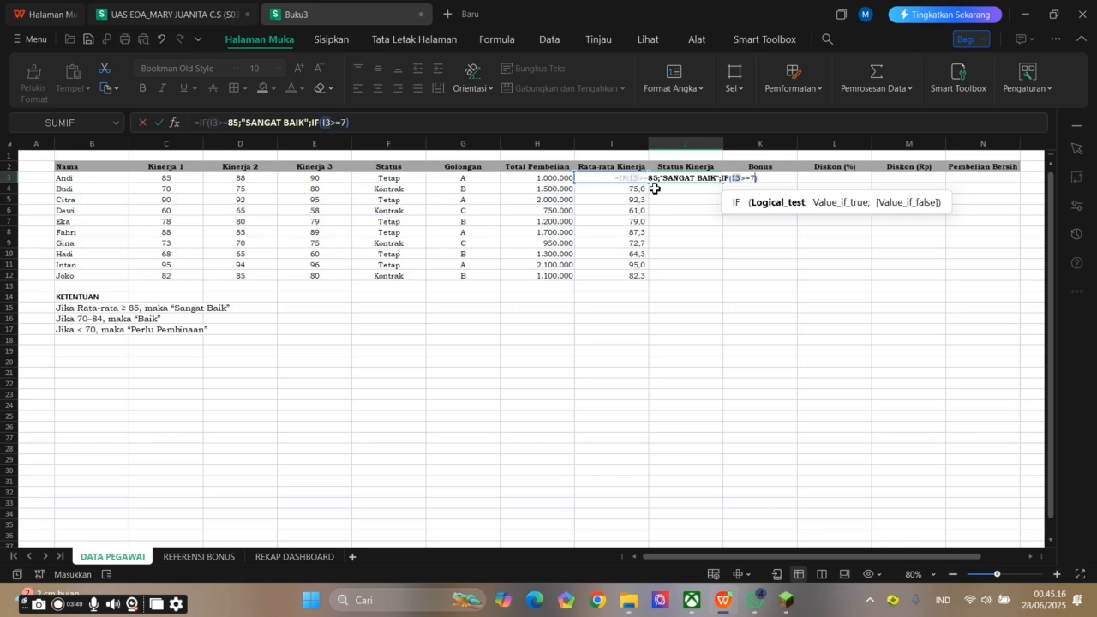
{"action": "type", "text": ";\"BAIK"}
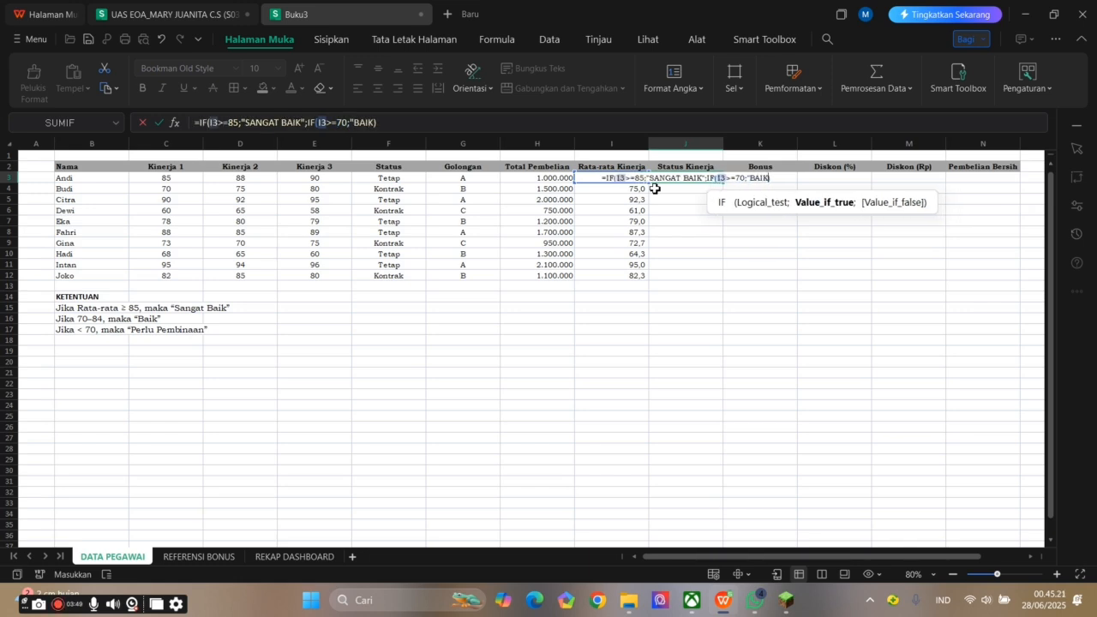
{"action": "type", "text": "\";"}
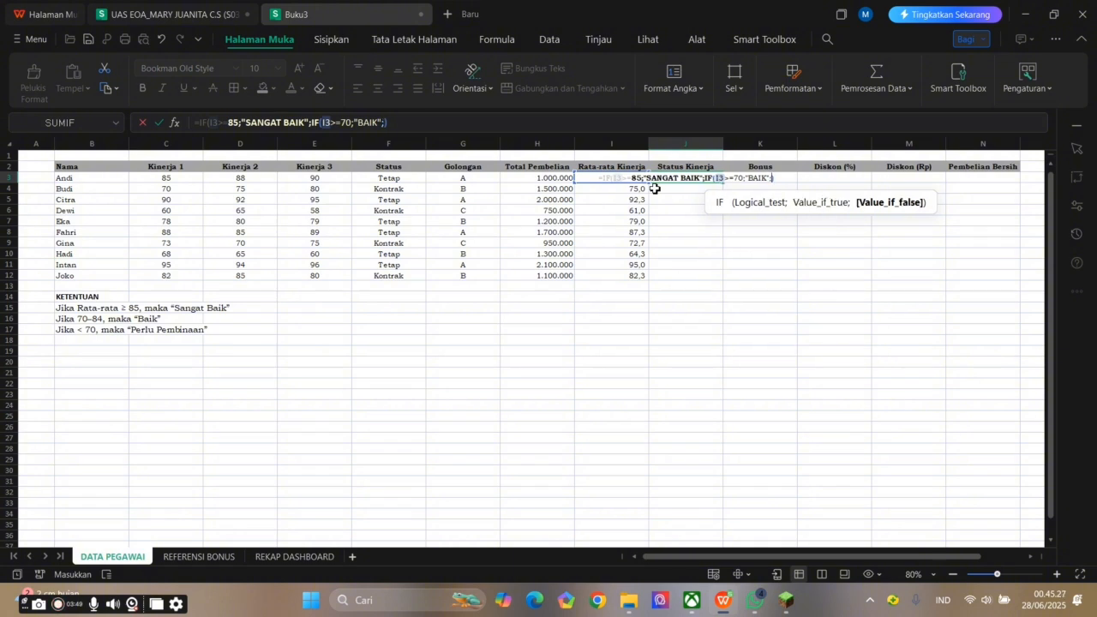
- Complete the J3 formula with a third nested IF that returns "PERLU PEMBINAAN" when I3<=70
{"action": "type", "text": "IF"}
{"action": "double_click", "coordinate": [794, 232]}
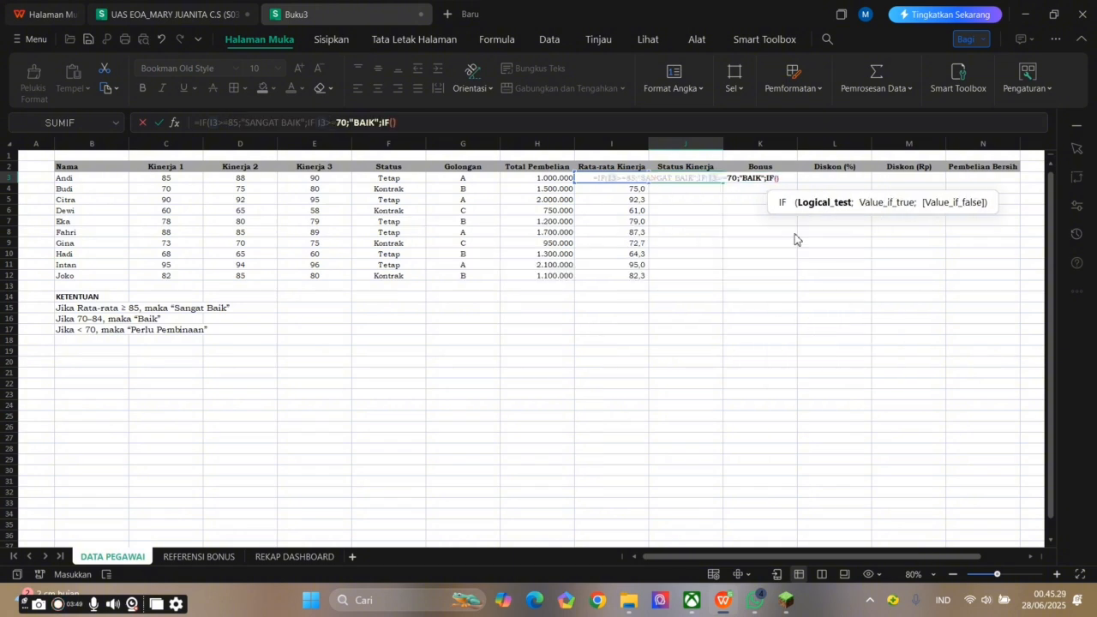
{"action": "left_click", "coordinate": [632, 179]}
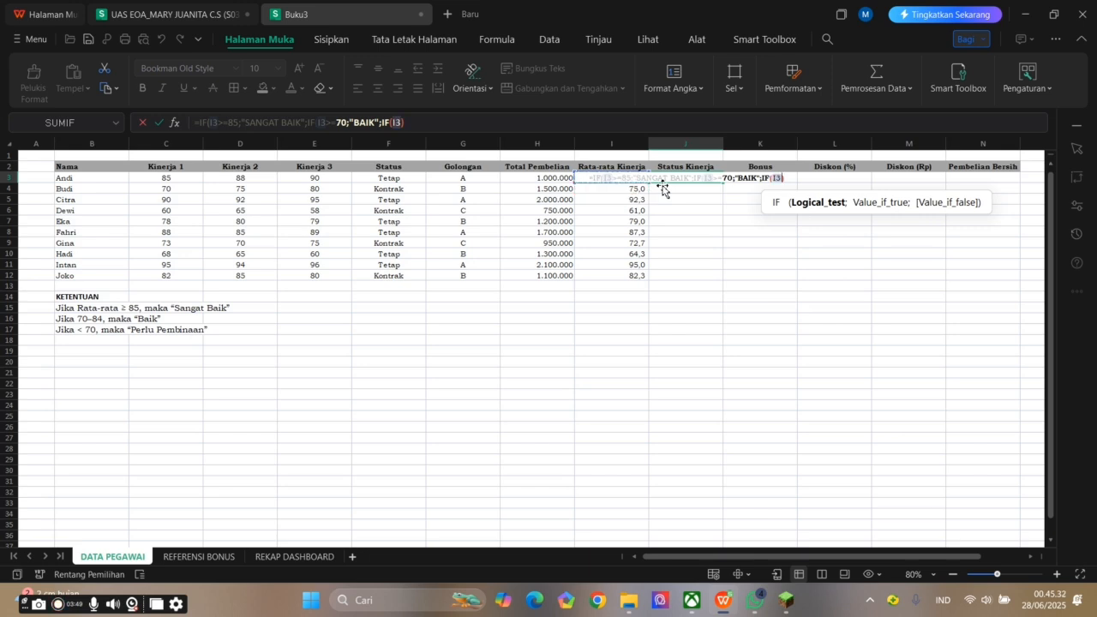
{"action": "type", "text": "<=70;"}
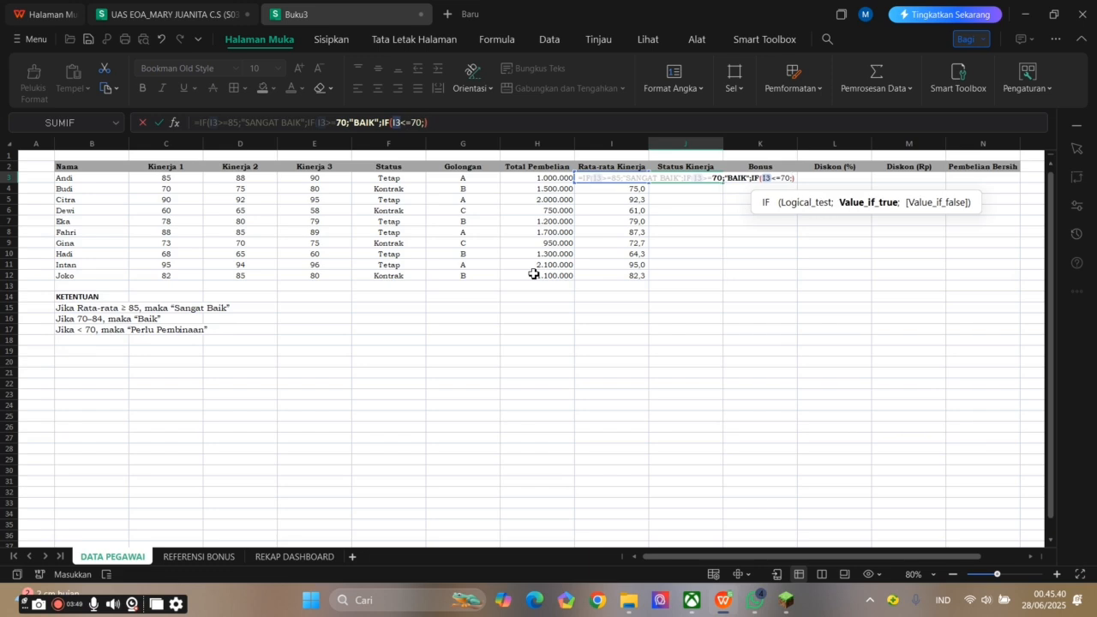
{"action": "type", "text": "\""}
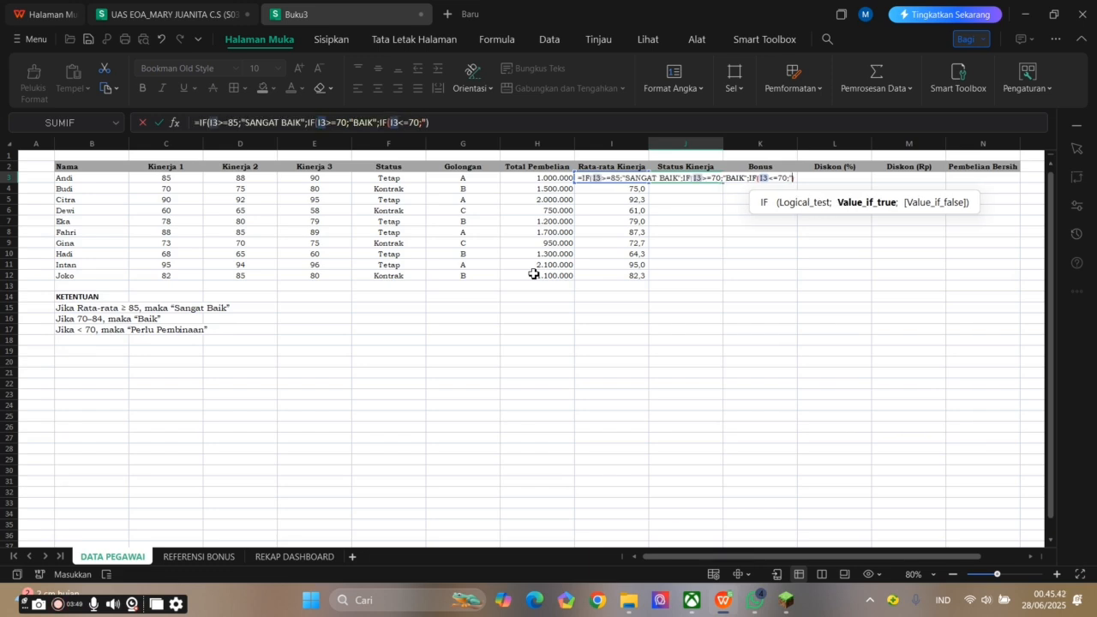
{"action": "type", "text": "PERLU PEMBINAAN\""}
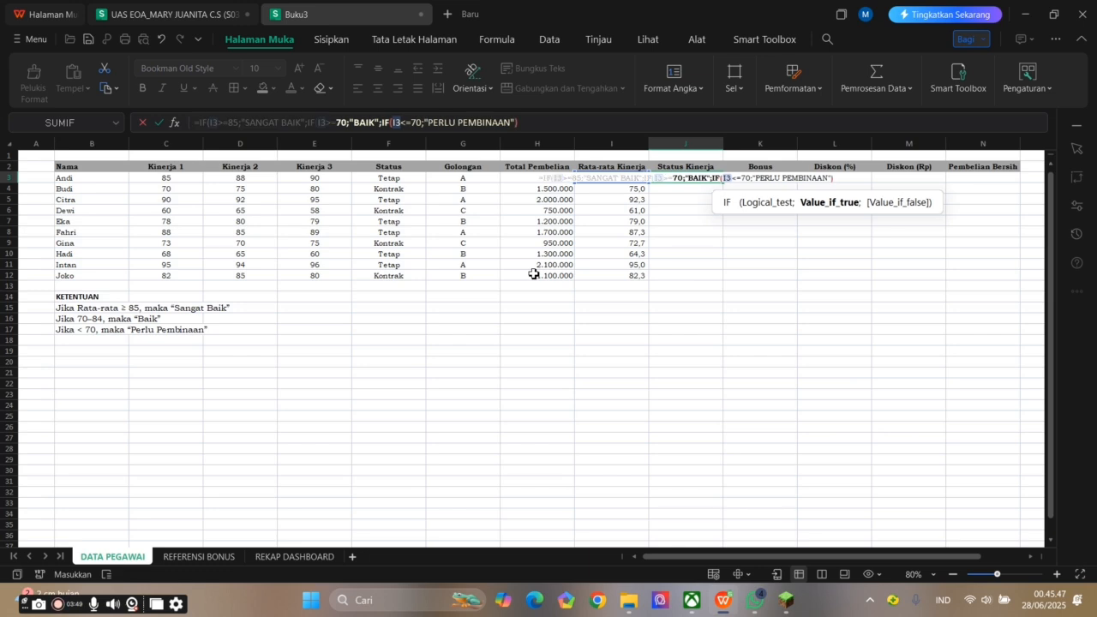
{"action": "key", "text": "Return"}
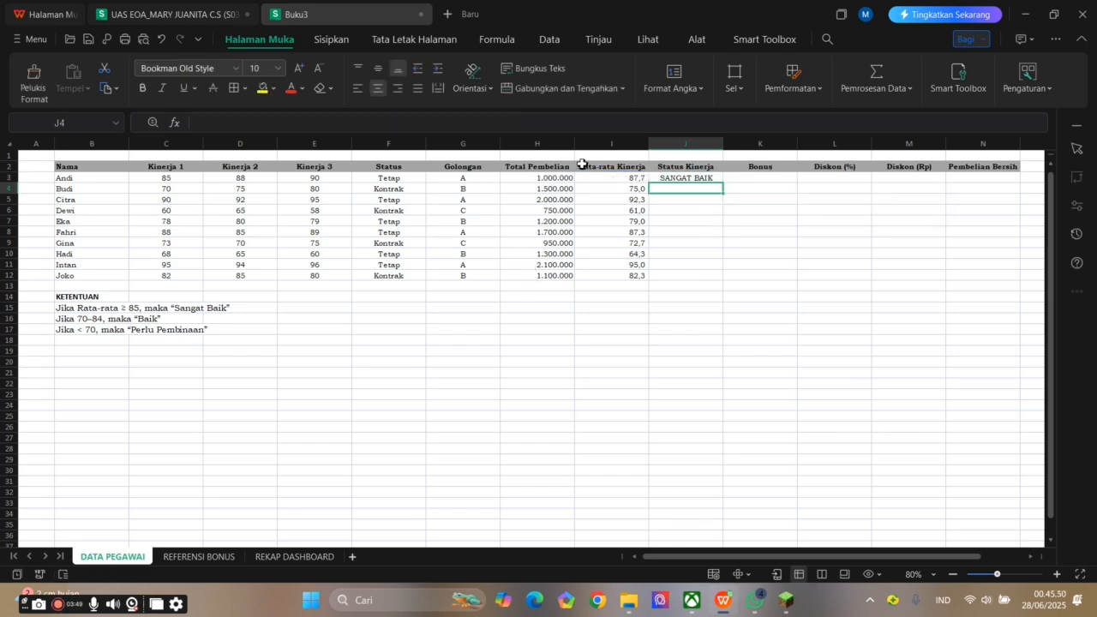
- Fill the Status Kinerja formula from J3 down to J12
{"action": "left_click", "coordinate": [682, 178]}
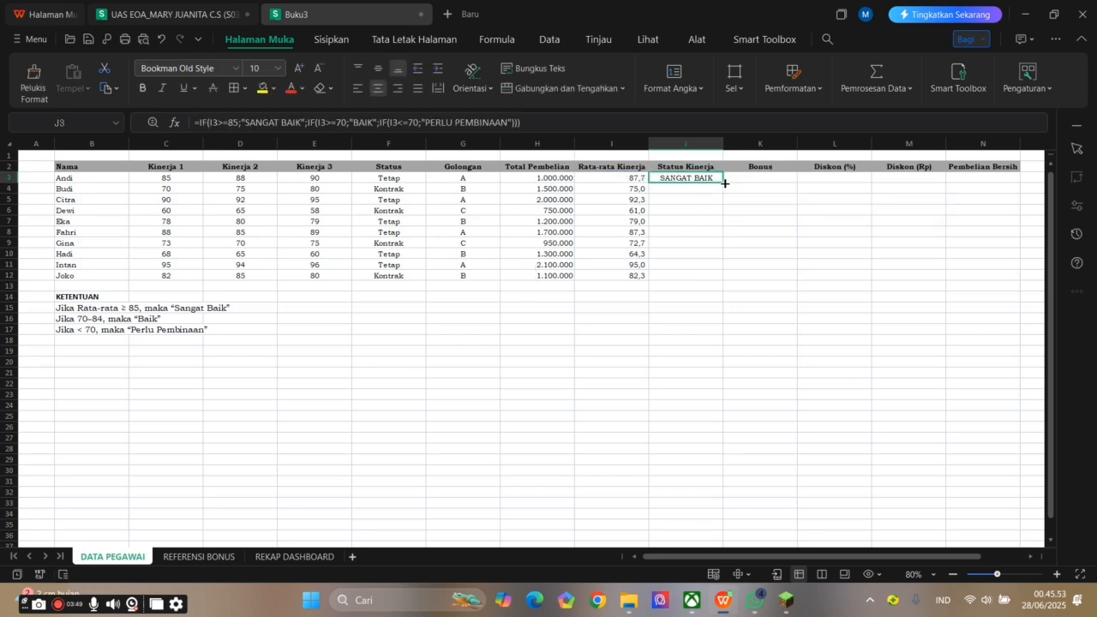
{"action": "left_click_drag", "start_coordinate": [724, 182], "coordinate": [724, 281]}
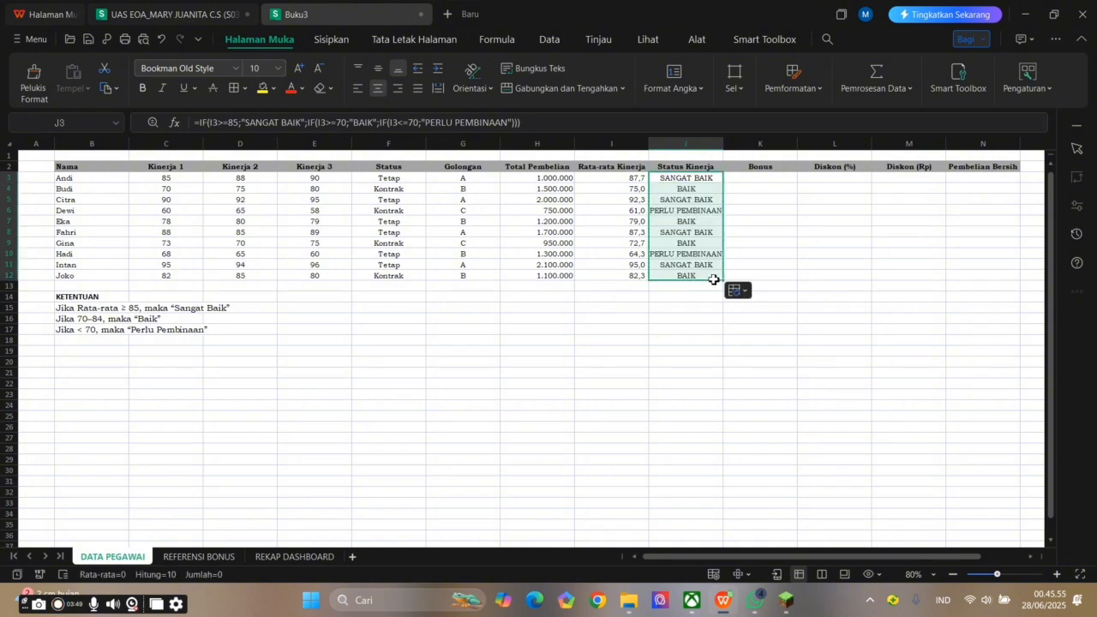
{"action": "left_click", "coordinate": [707, 179]}
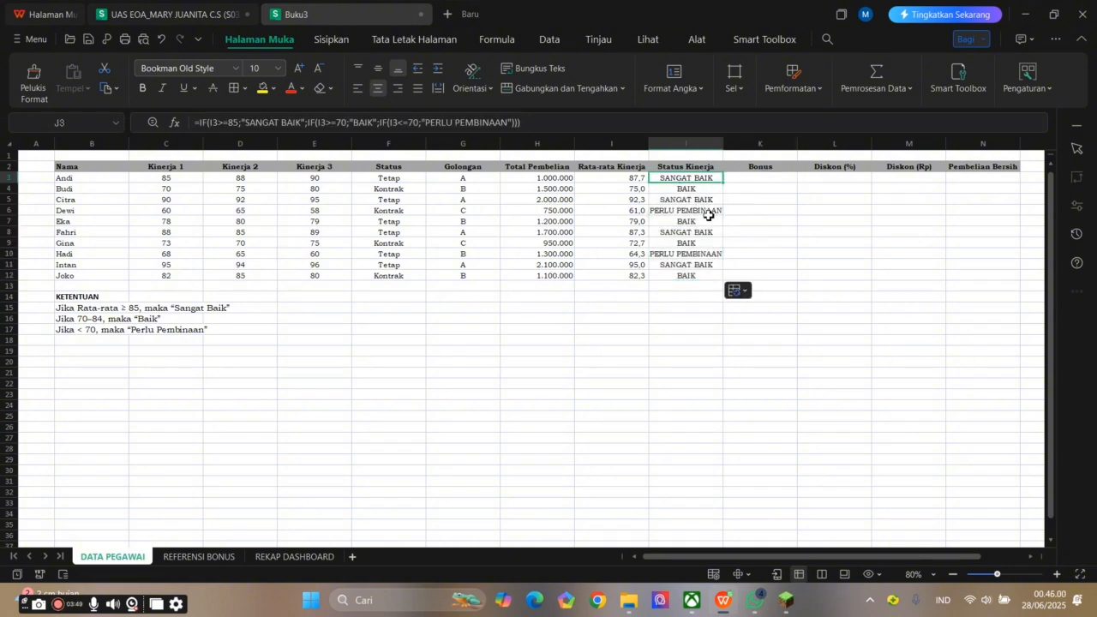
- Start a VLOOKUP formula in Bonus cell K3 with the Golongan cell G3 as the lookup value
{"action": "left_click", "coordinate": [756, 177]}
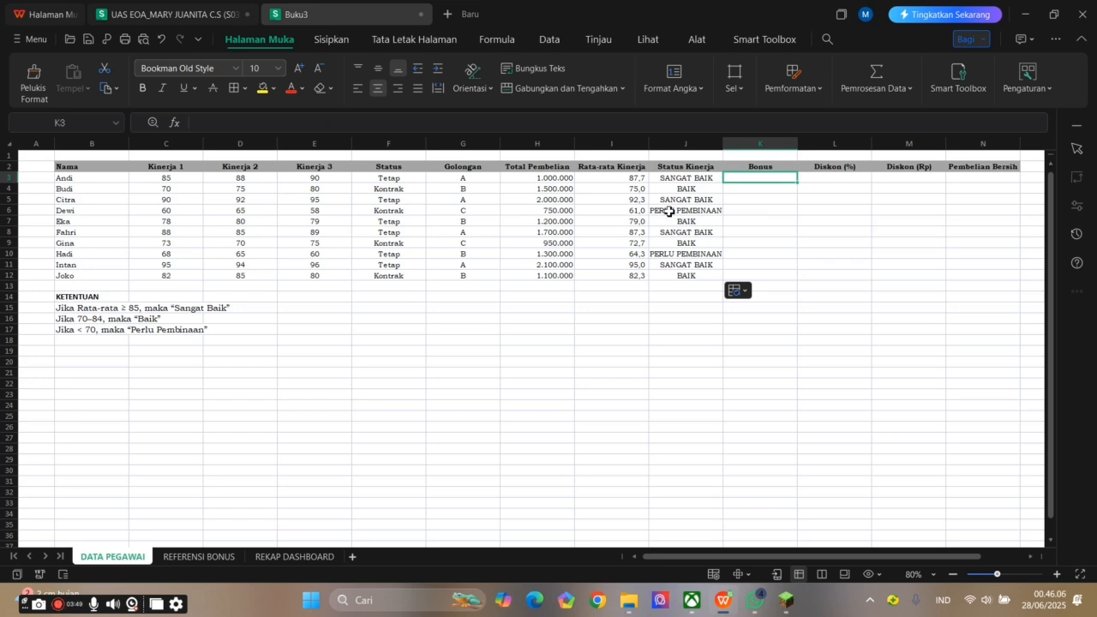
{"action": "left_click", "coordinate": [221, 558]}
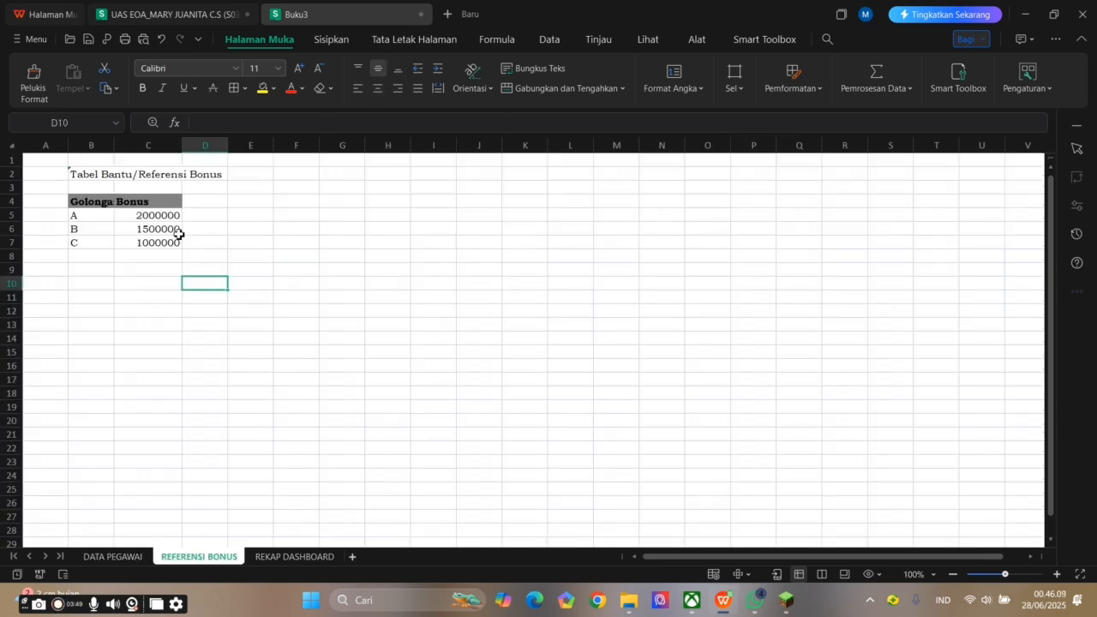
{"action": "left_click", "coordinate": [120, 557]}
{"action": "type", "text": "=VLOOKUP("}
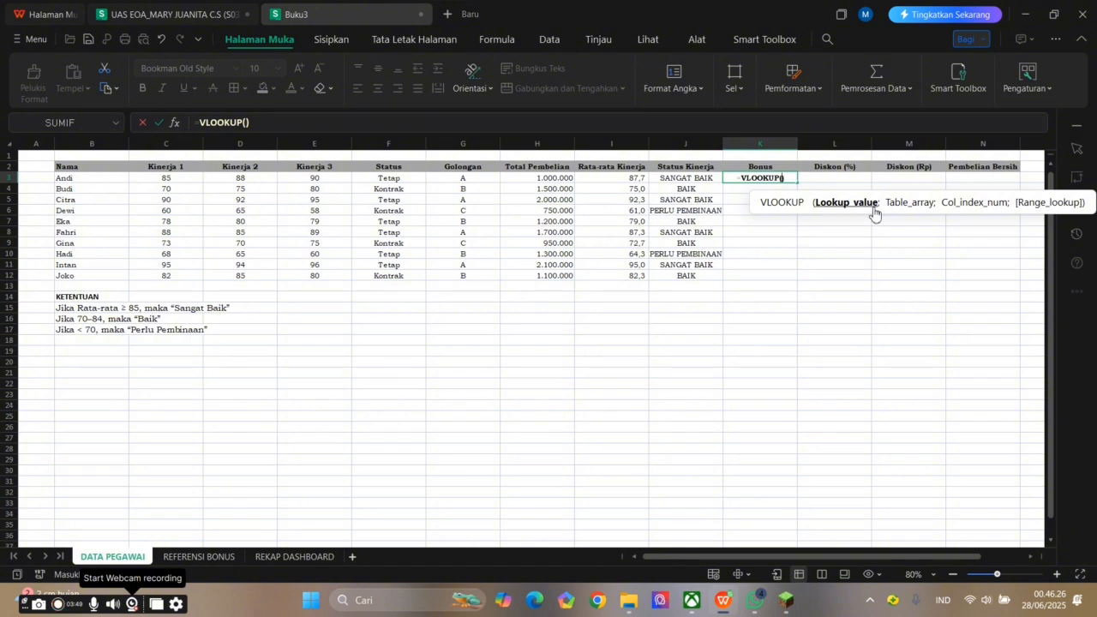
{"action": "left_click", "coordinate": [466, 180]}
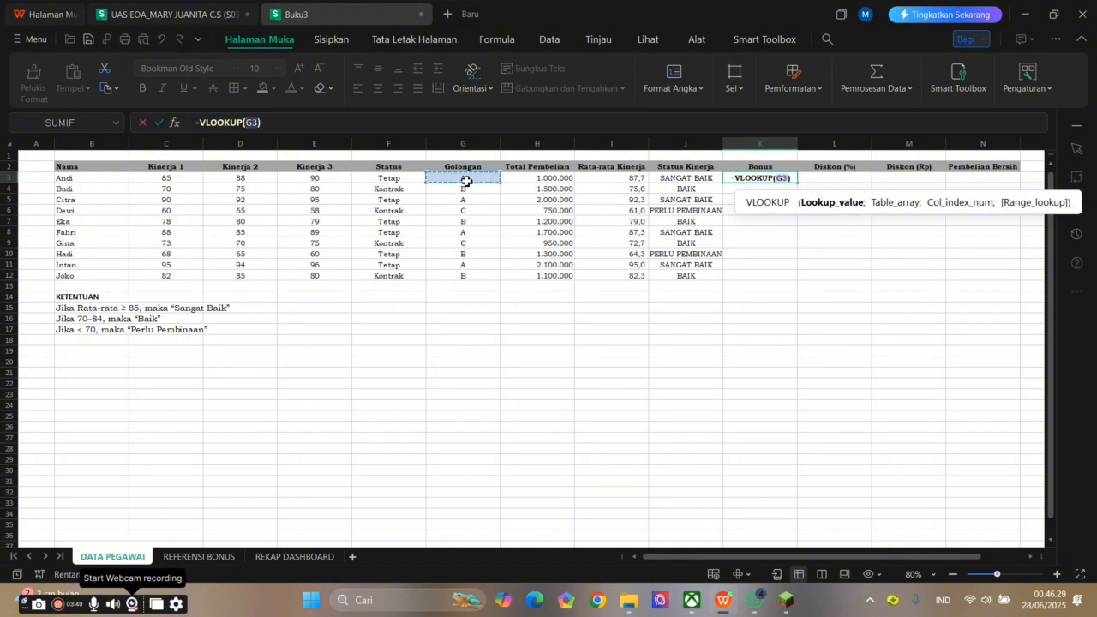
{"action": "type", "text": ";"}
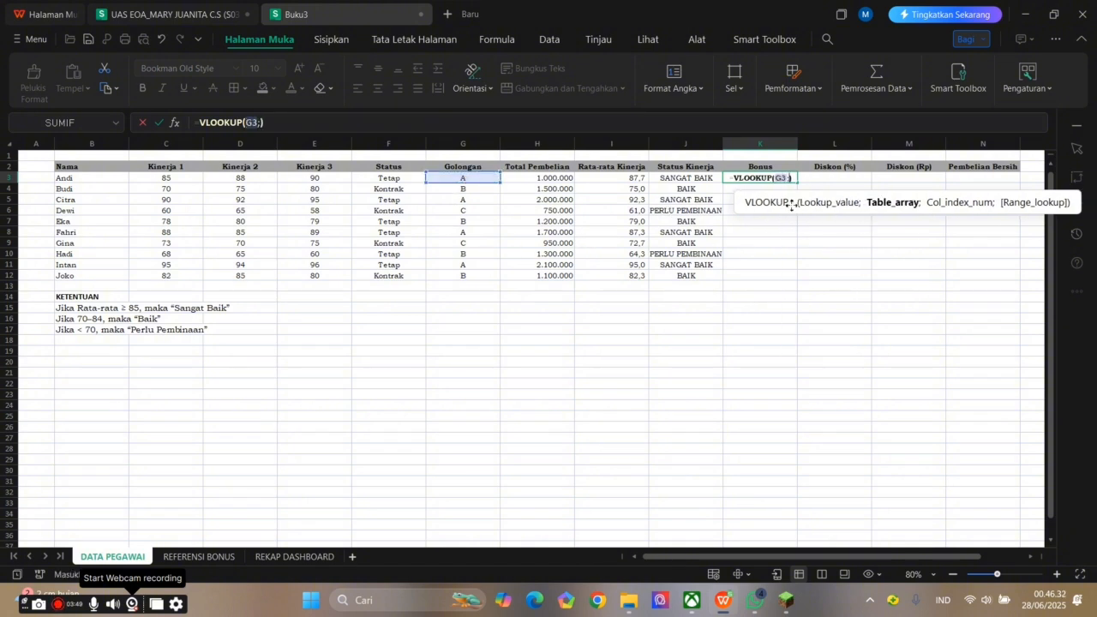
- Set the VLOOKUP table array to the absolute range $B$4:$C$7 on the REFERENSI BONUS sheet
{"action": "left_click", "coordinate": [230, 558]}
{"action": "left_click_drag", "start_coordinate": [94, 202], "coordinate": [137, 247]}
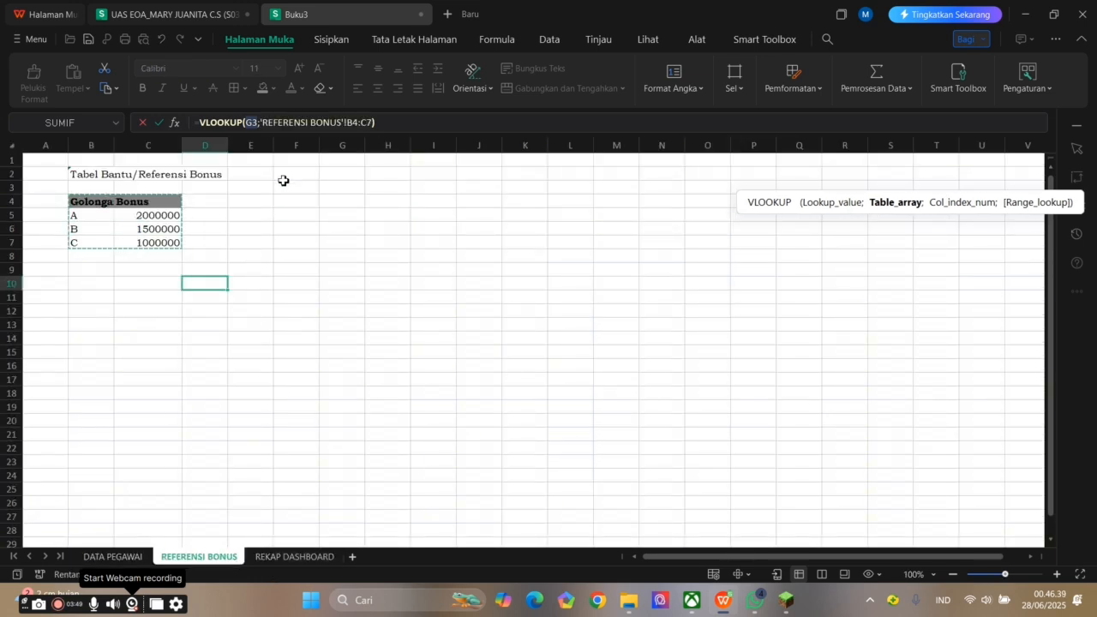
{"action": "key", "text": "F4"}
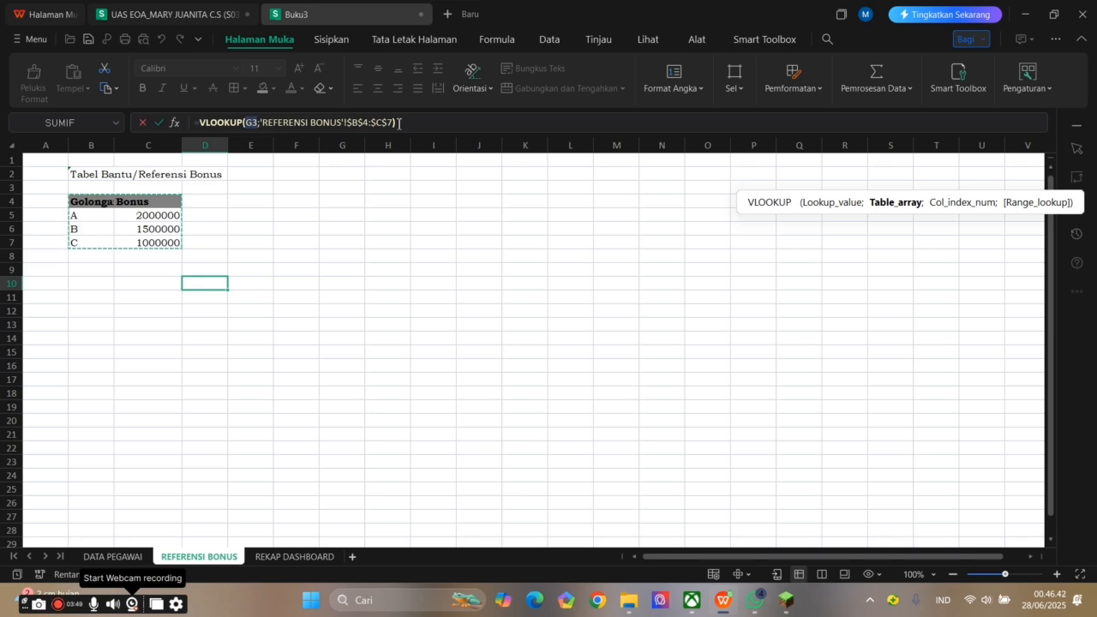
{"action": "type", "text": ";"}
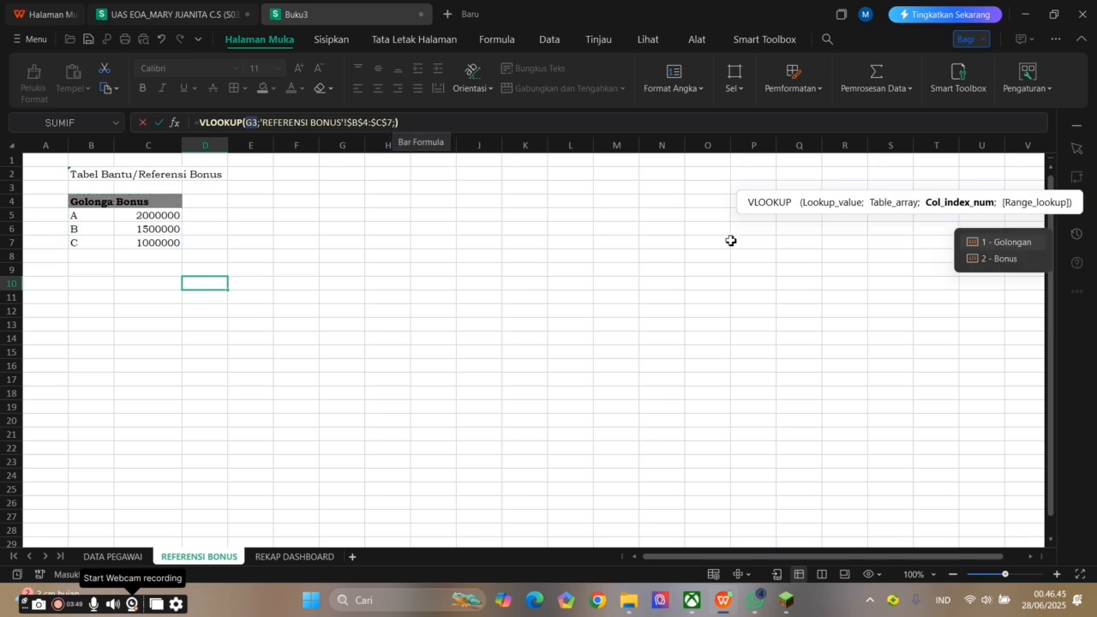
- Complete the K3 VLOOKUP with column index 2 (Bonus) and exact match FALSE
{"action": "left_click", "coordinate": [994, 258]}
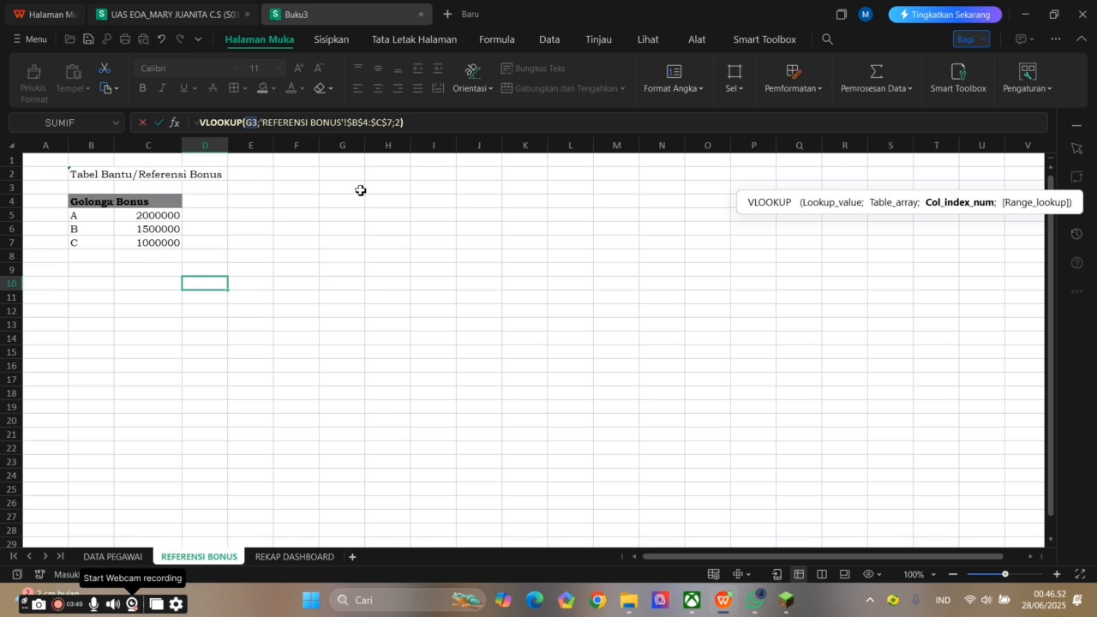
{"action": "type", "text": ";"}
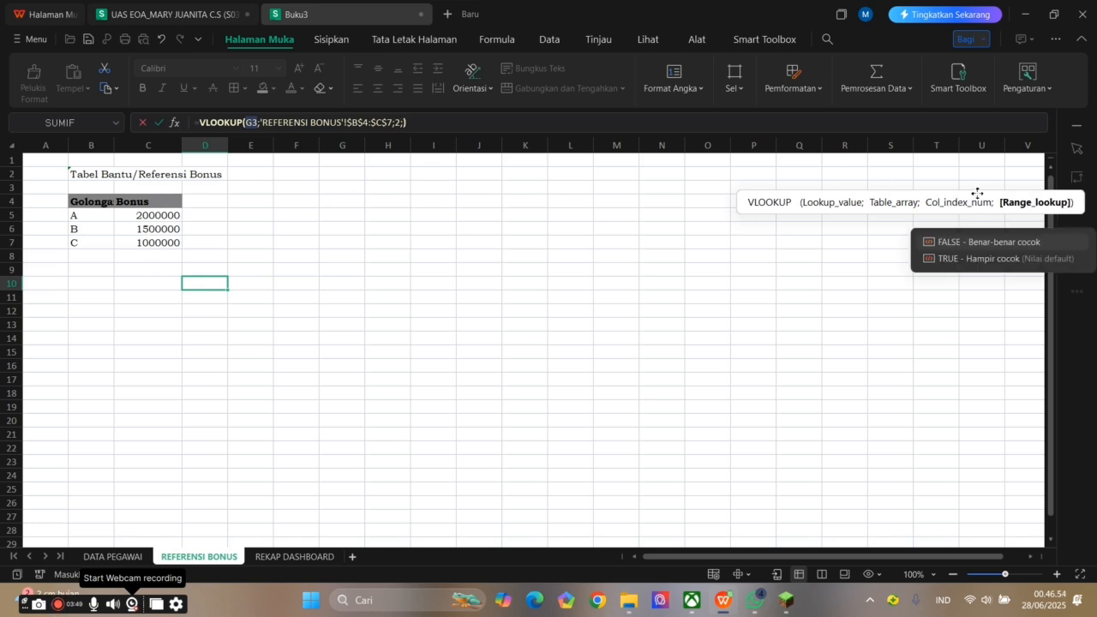
{"action": "left_click", "coordinate": [958, 240]}
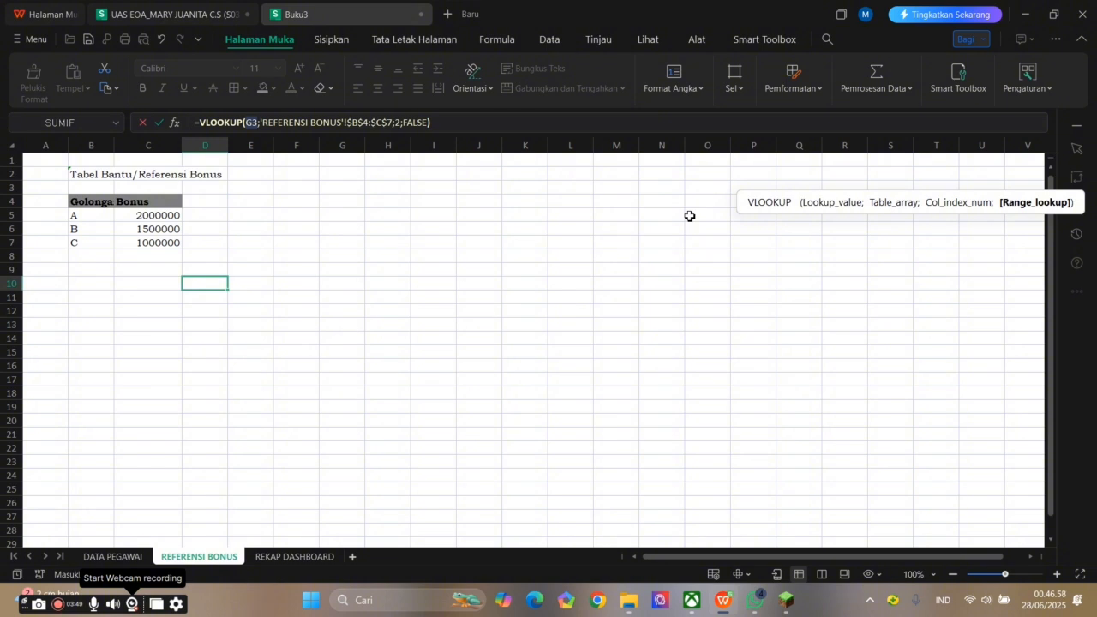
{"action": "key", "text": "Return"}
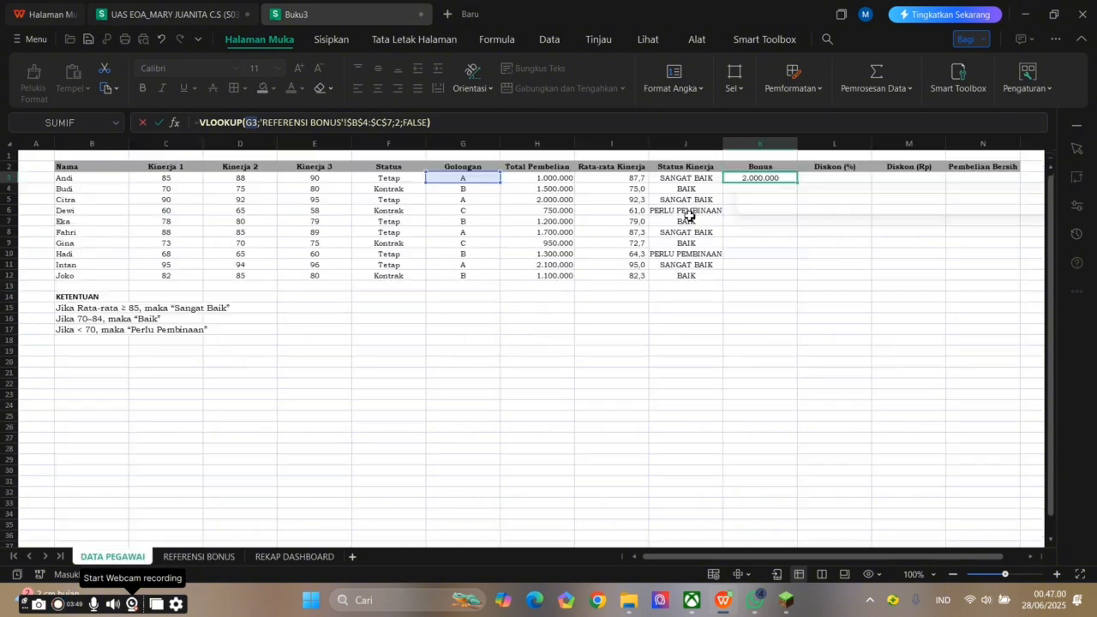
- Check the K3 bonus against the REFERENSI BONUS table and fill the formula down to K12
{"action": "left_click", "coordinate": [767, 177]}
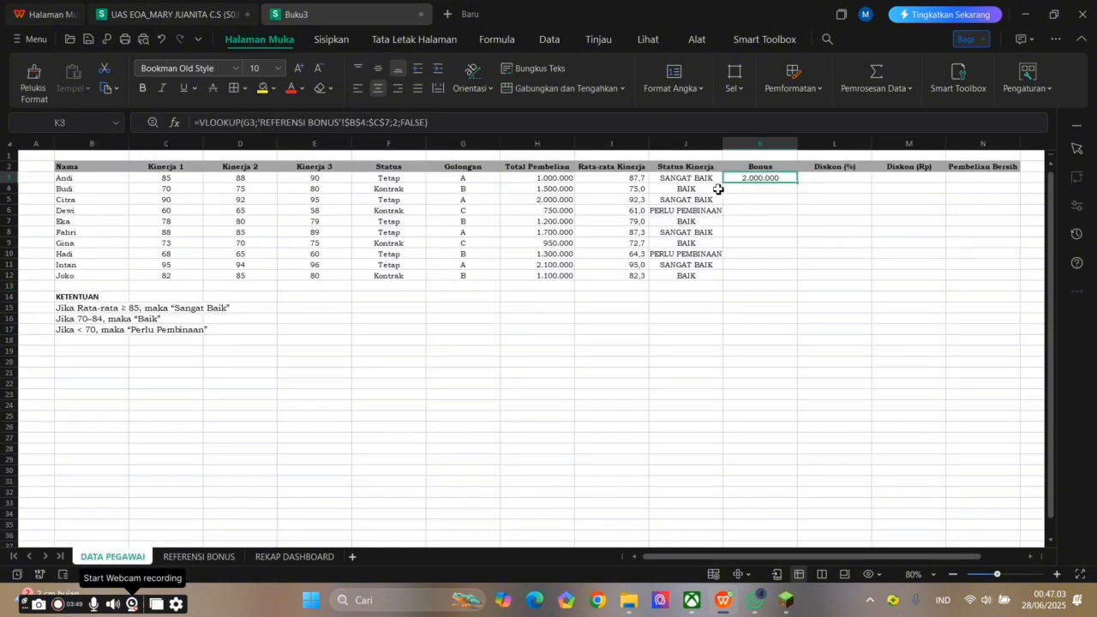
{"action": "left_click", "coordinate": [495, 182]}
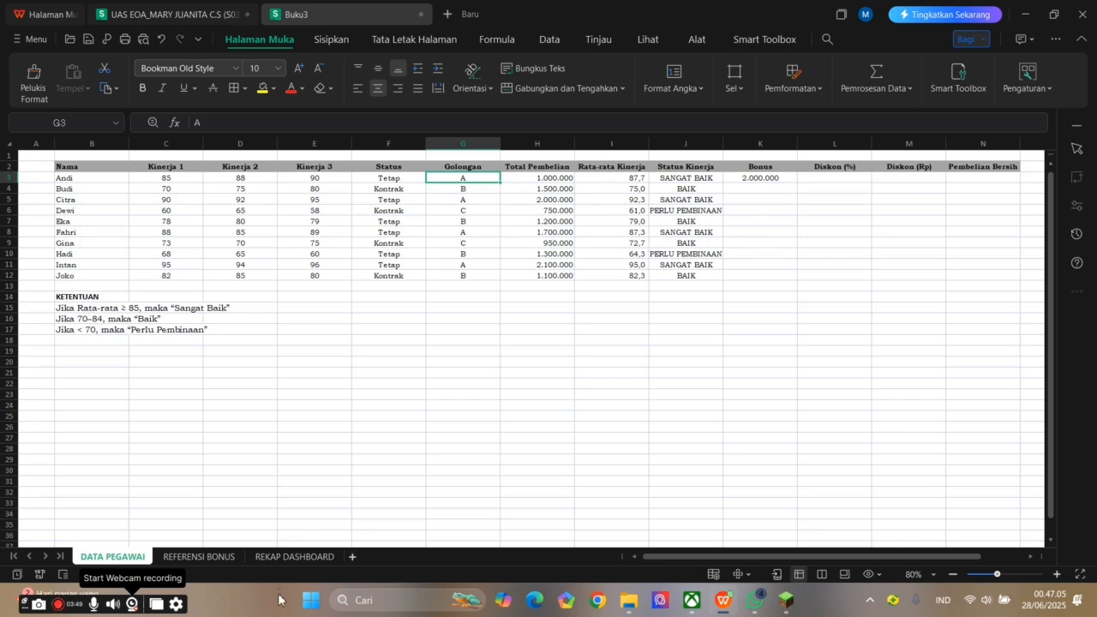
{"action": "left_click", "coordinate": [200, 557]}
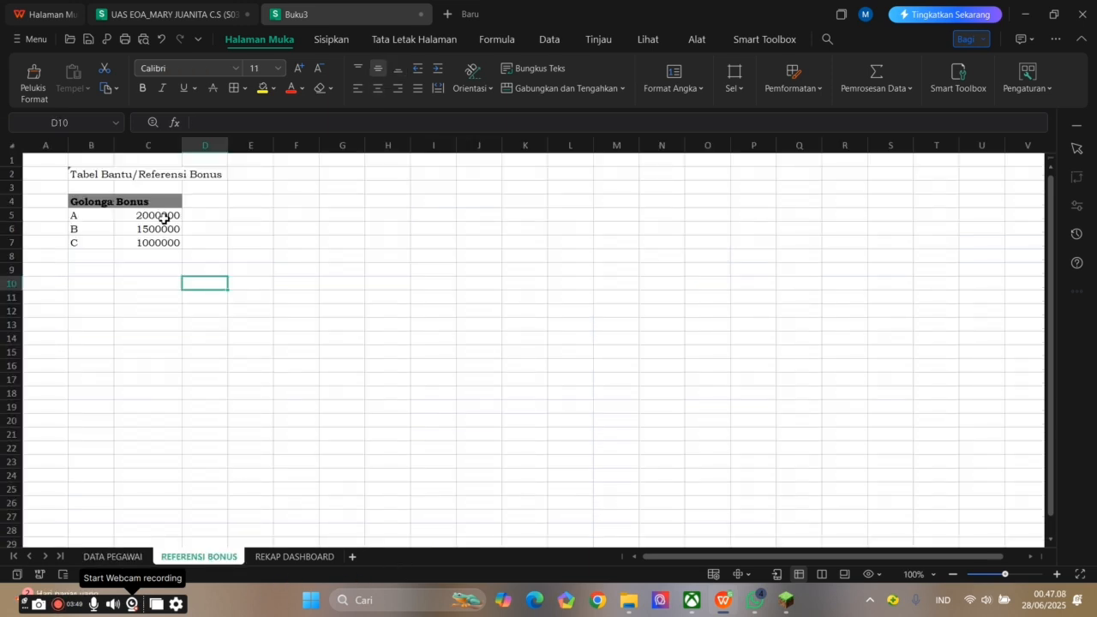
{"action": "left_click", "coordinate": [111, 556]}
{"action": "left_click", "coordinate": [748, 178]}
{"action": "left_click_drag", "start_coordinate": [797, 183], "coordinate": [785, 283]}
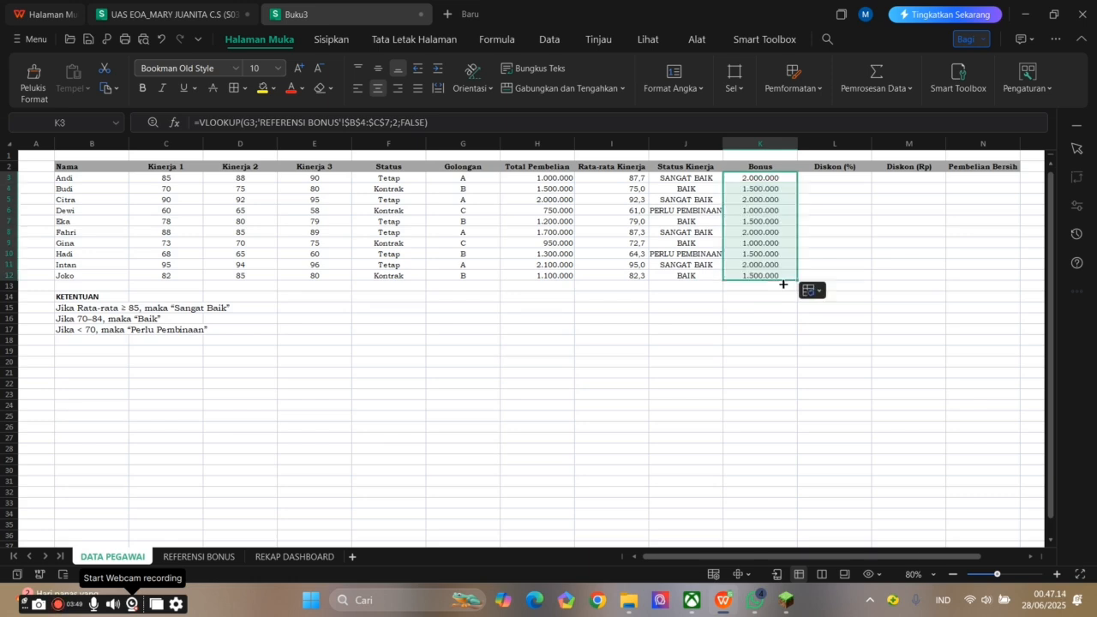
- Start an IF formula in Diskon (%) cell L3 with a nested AND function as its logical test
{"action": "left_click", "coordinate": [820, 185]}
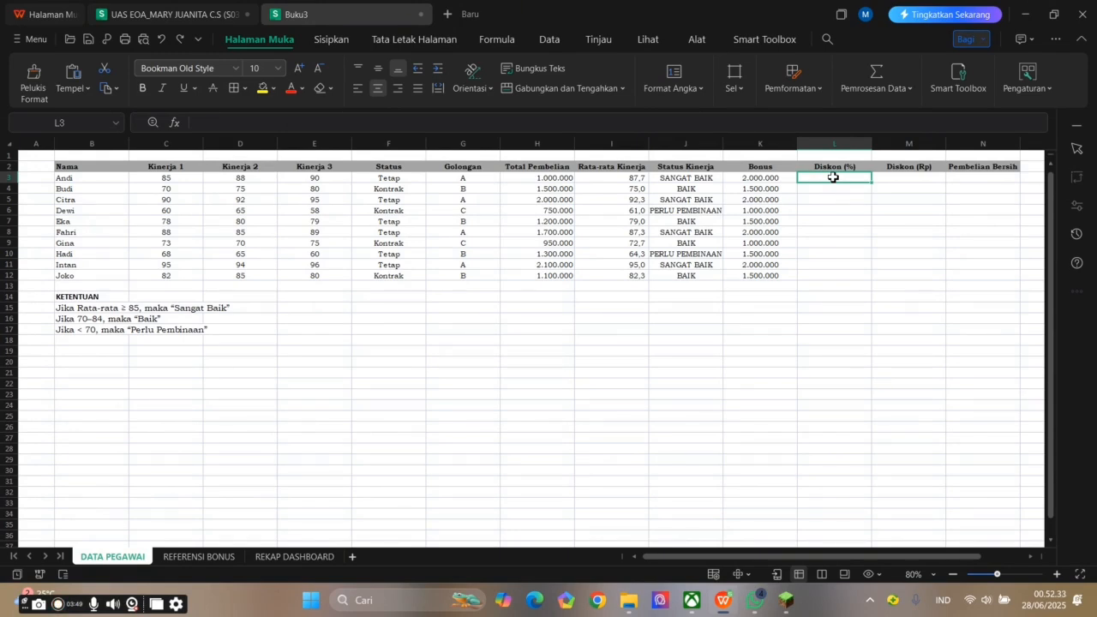
{"action": "type", "text": "=IF"}
{"action": "double_click", "coordinate": [869, 196]}
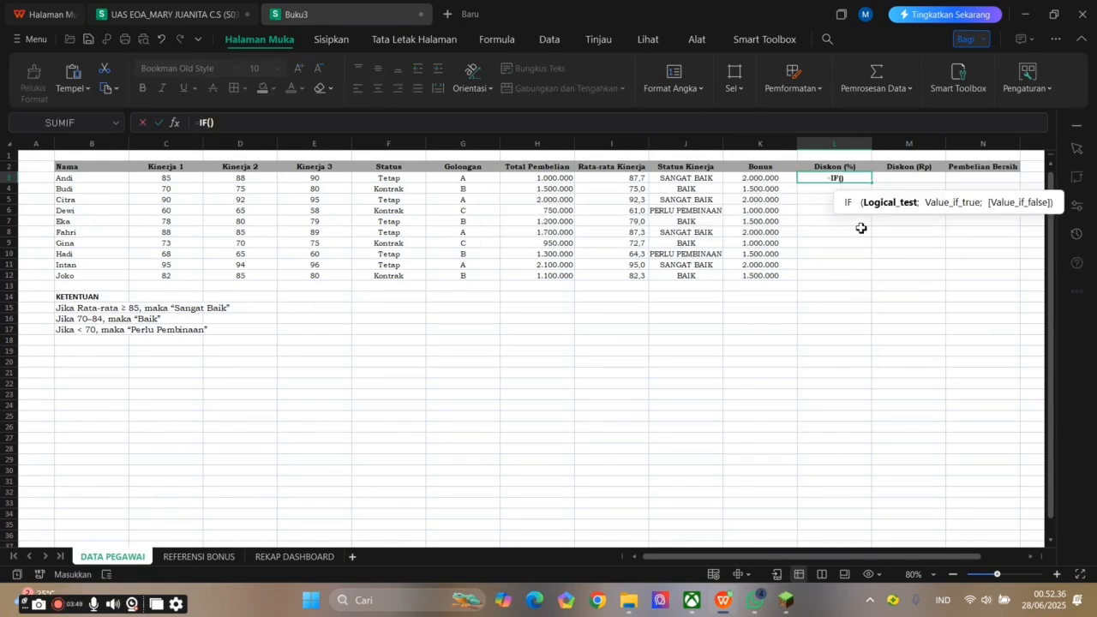
{"action": "type", "text": "AND"}
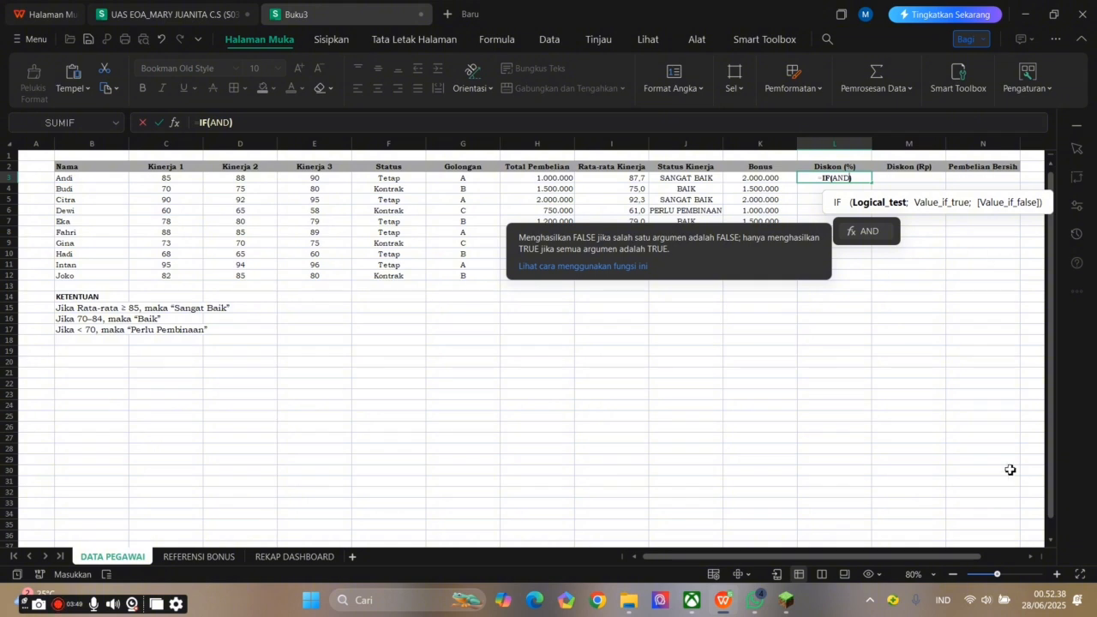
{"action": "double_click", "coordinate": [868, 231]}
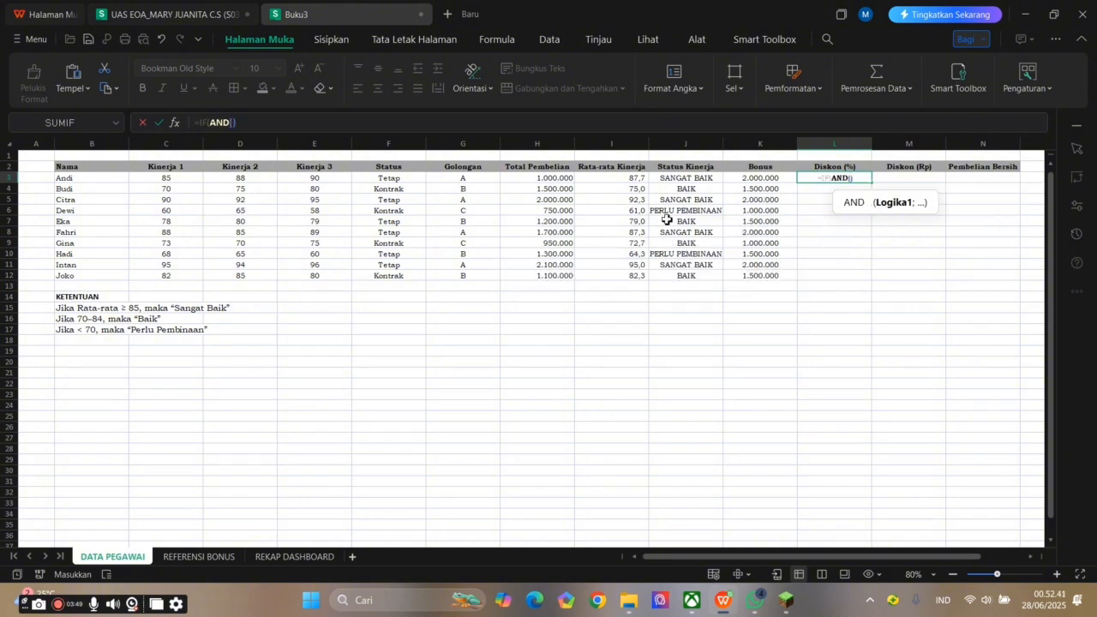
- Set the AND conditions in the L3 formula to G3="A" and I3>=85
{"action": "left_click", "coordinate": [470, 180]}
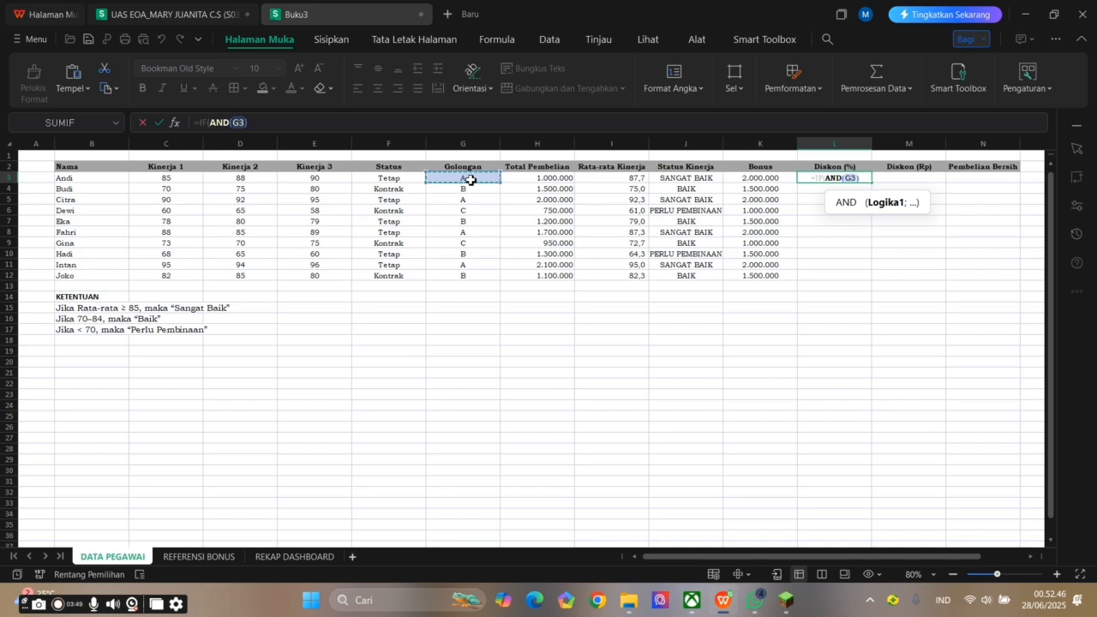
{"action": "type", "text": "="}
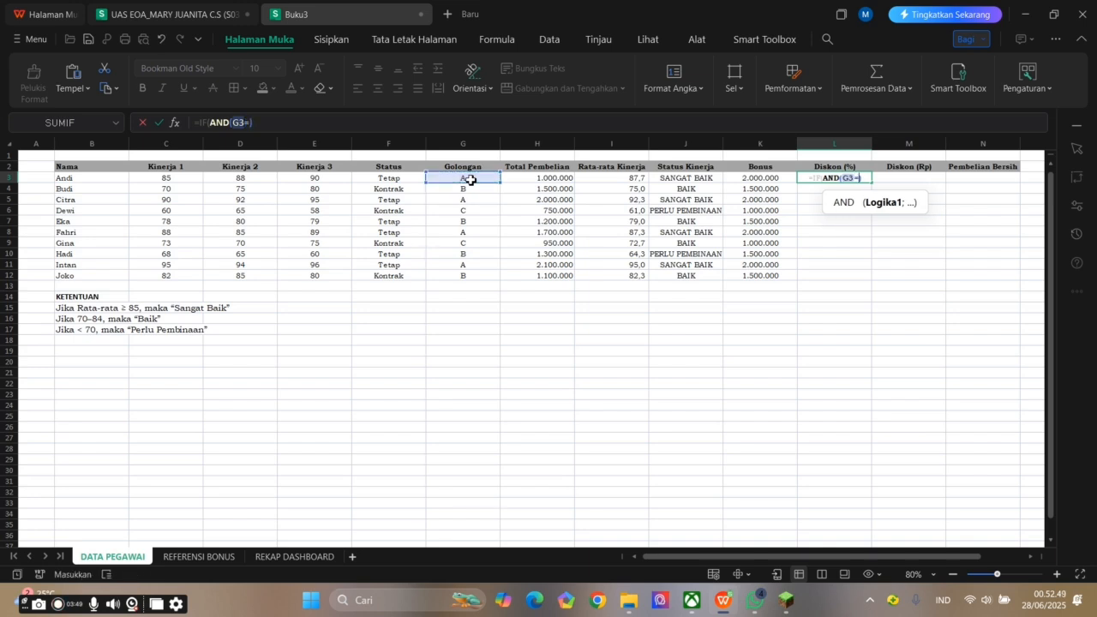
{"action": "type", "text": "\"A\""}
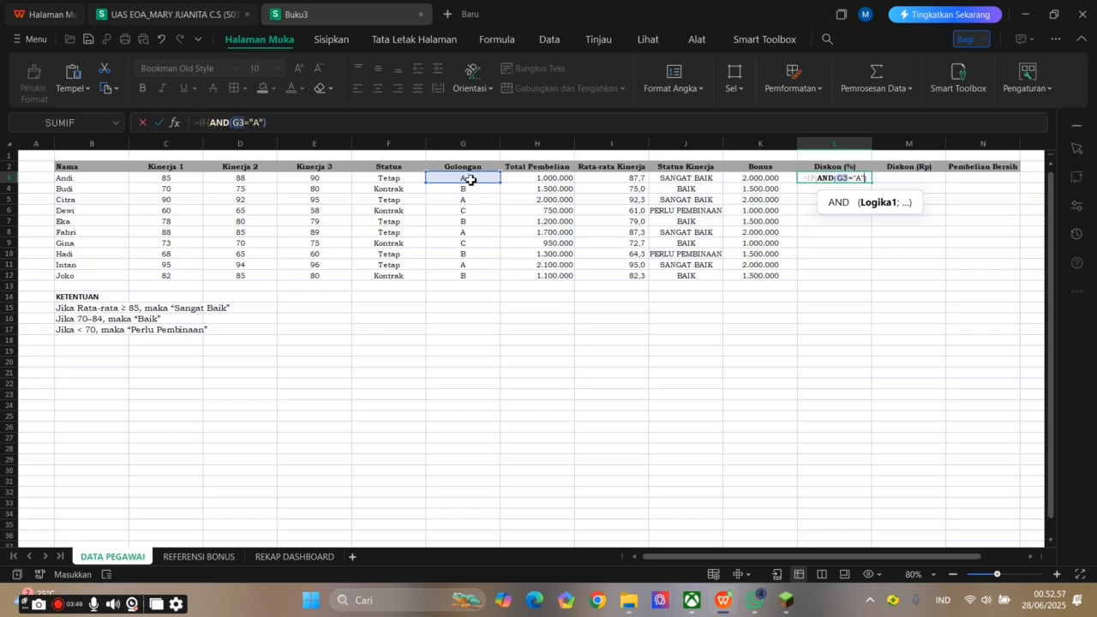
{"action": "type", "text": ";"}
{"action": "left_click", "coordinate": [625, 178]}
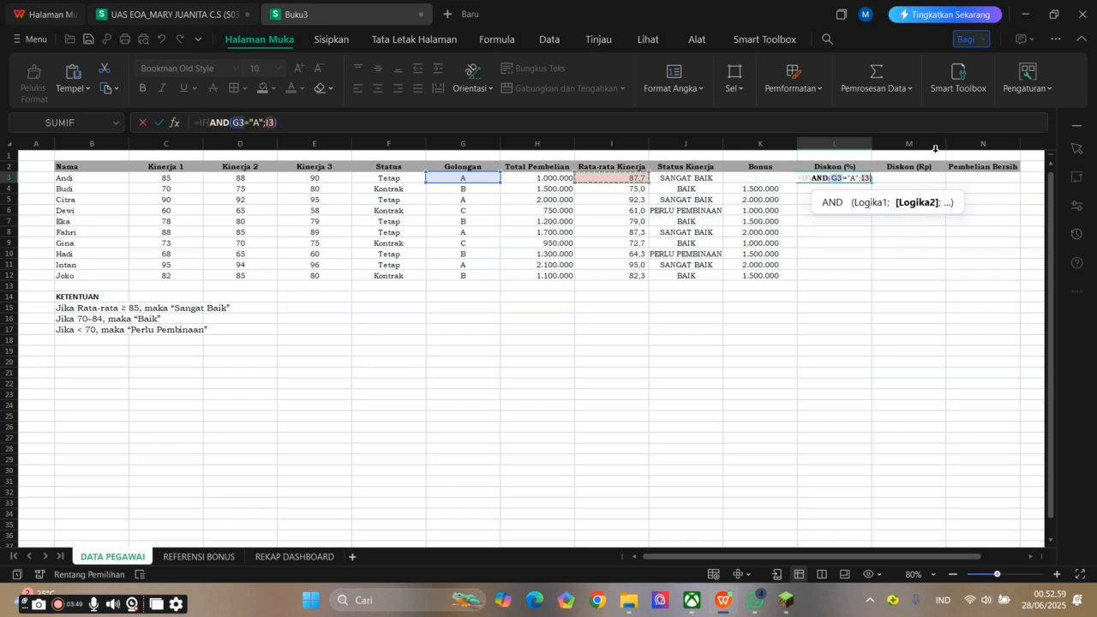
{"action": "type", "text": ">=85"}
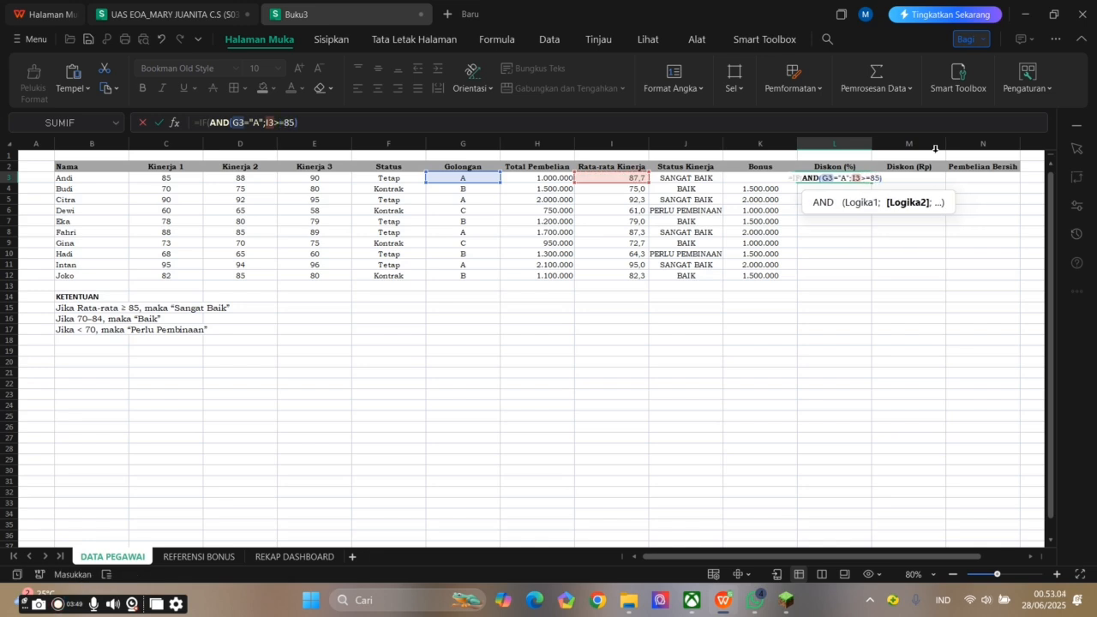
{"action": "type", "text": ");"}
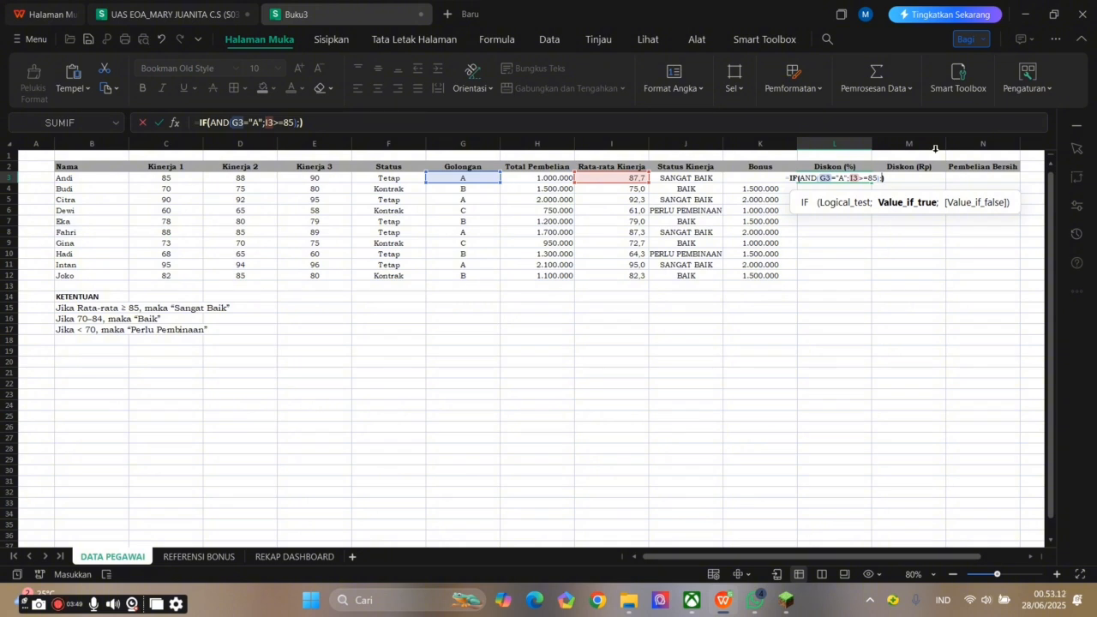
- Set the L3 formula's value if true to "15%", inserting the percent sign as a symbol
{"action": "type", "text": "\"15"}
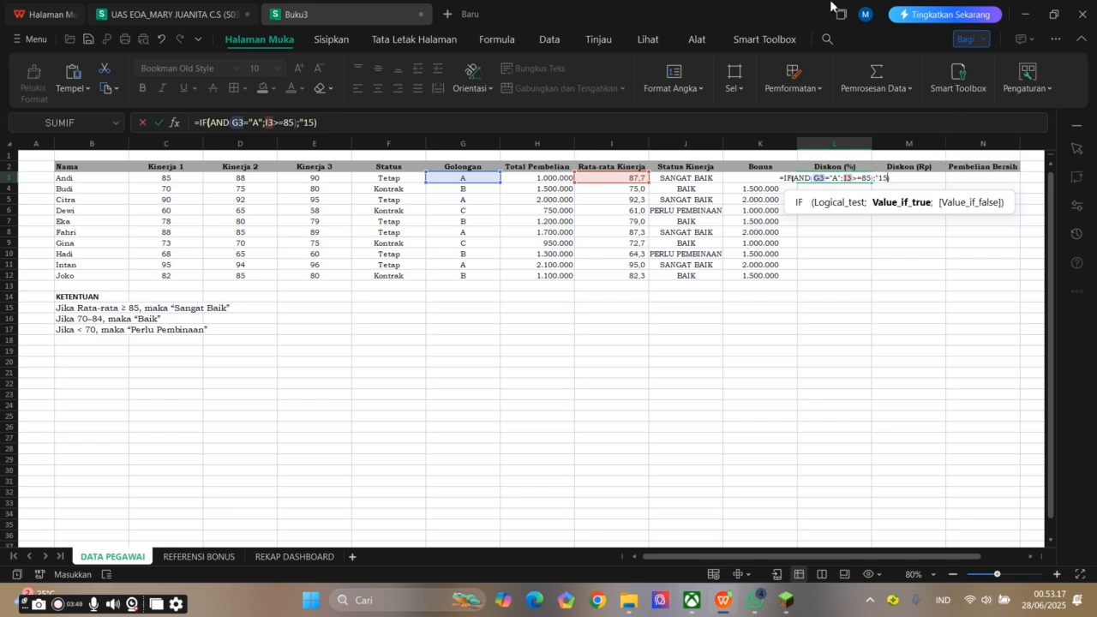
{"action": "left_click", "coordinate": [330, 40]}
{"action": "left_click", "coordinate": [918, 75]}
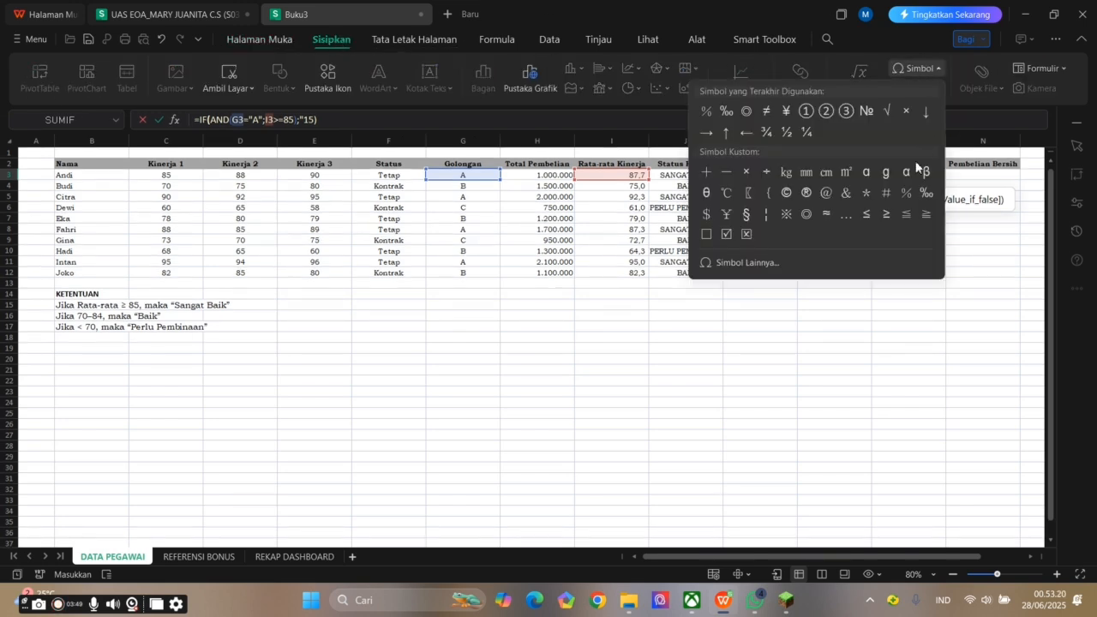
{"action": "left_click", "coordinate": [939, 168]}
{"action": "type", "text": "\""}
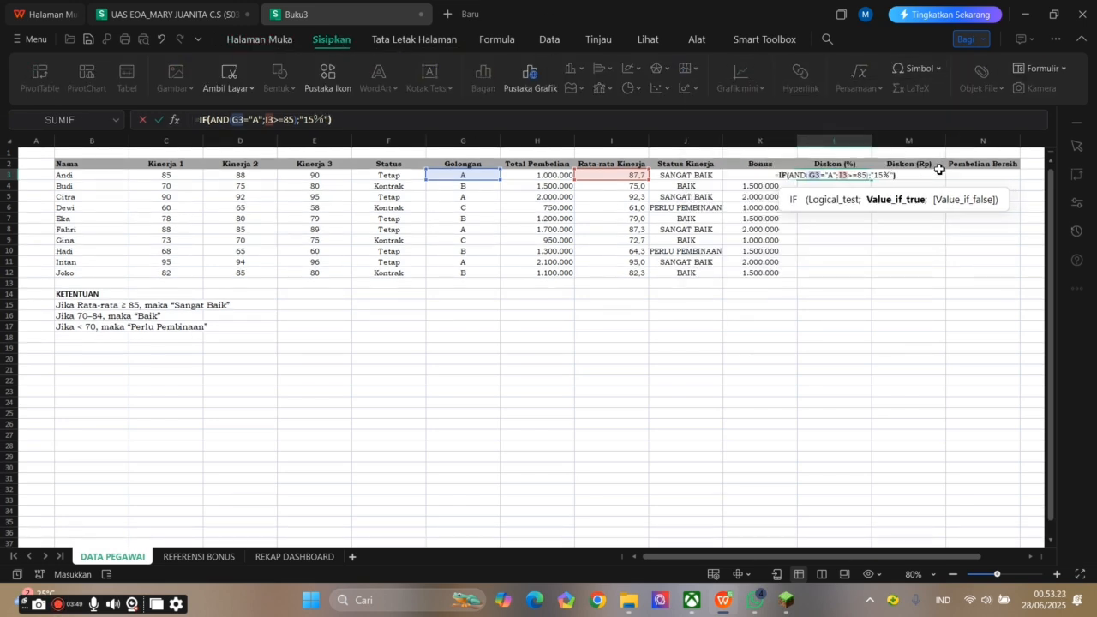
- Complete the L3 formula with "5%" as the value if false, inserting the percent sign as a symbol, and dismiss the advertisement pop-up
{"action": "type", "text": ";"}
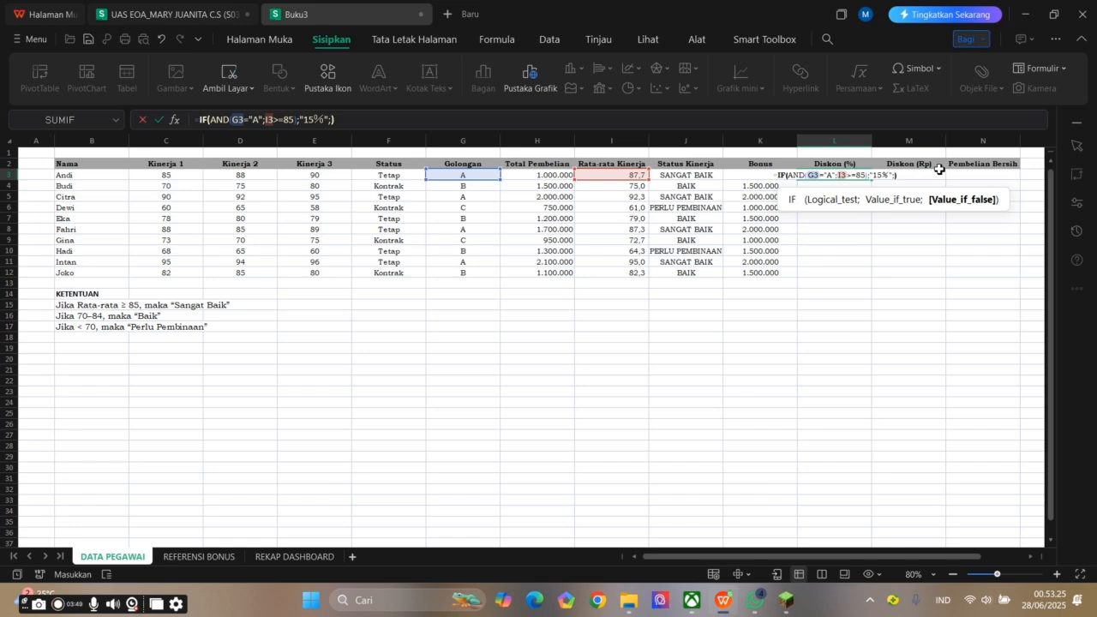
{"action": "type", "text": "\"5"}
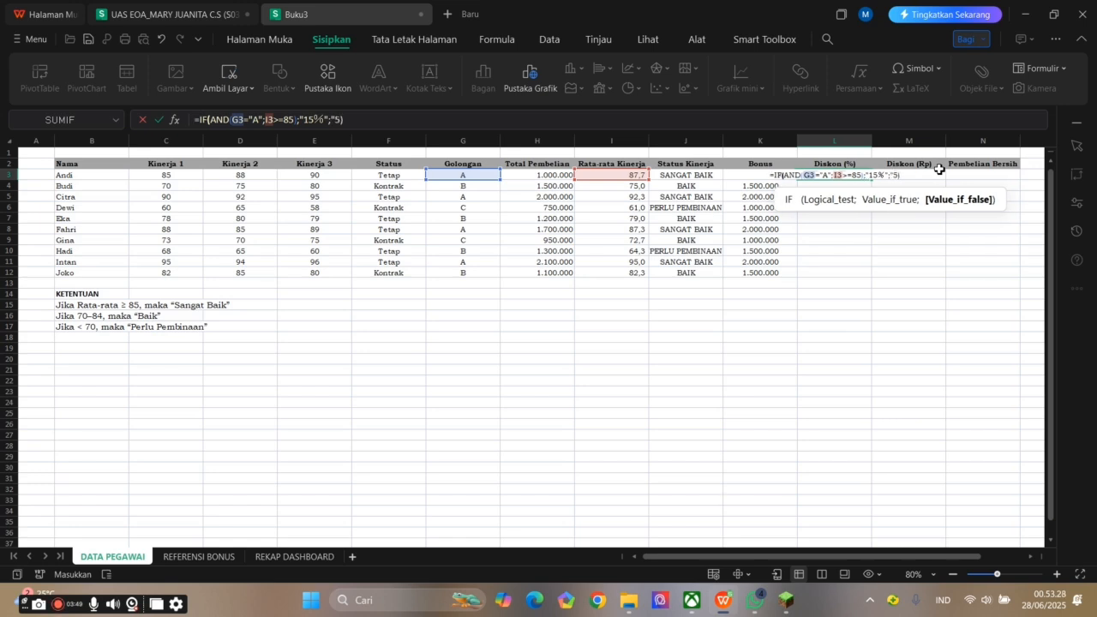
{"action": "left_click", "coordinate": [916, 68]}
{"action": "left_click", "coordinate": [906, 194]}
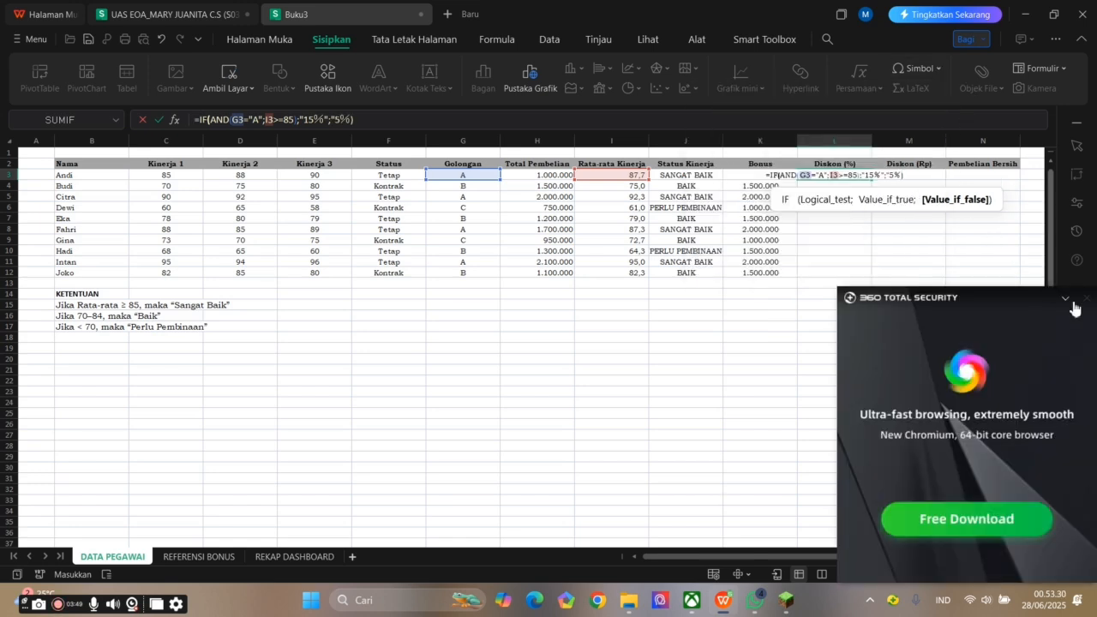
{"action": "left_click", "coordinate": [1086, 298]}
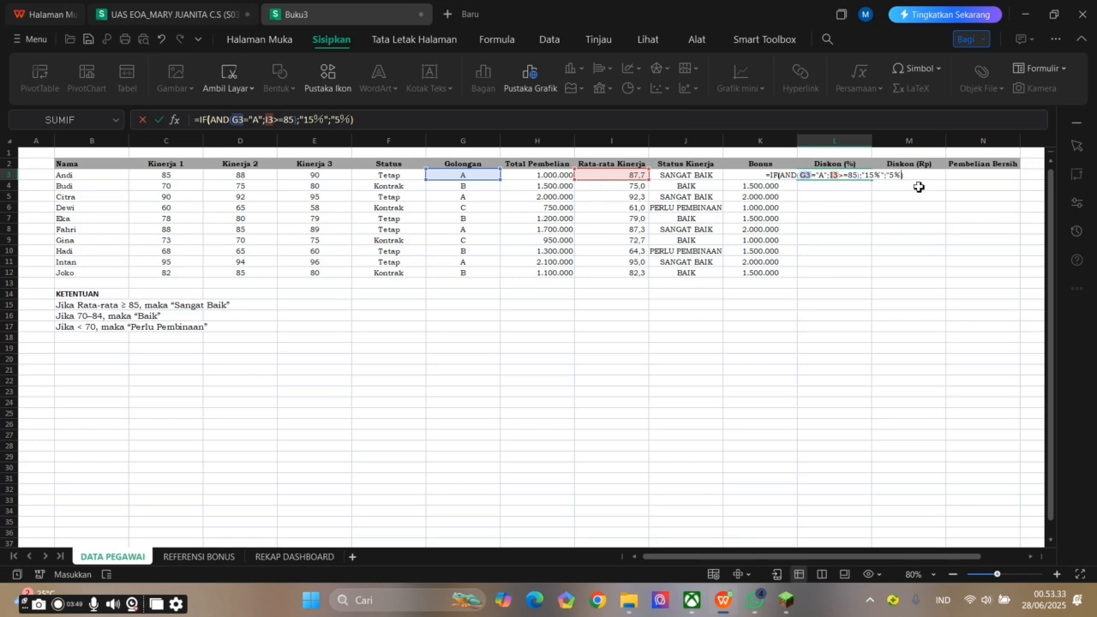
{"action": "type", "text": "\""}
{"action": "key", "text": "Return"}
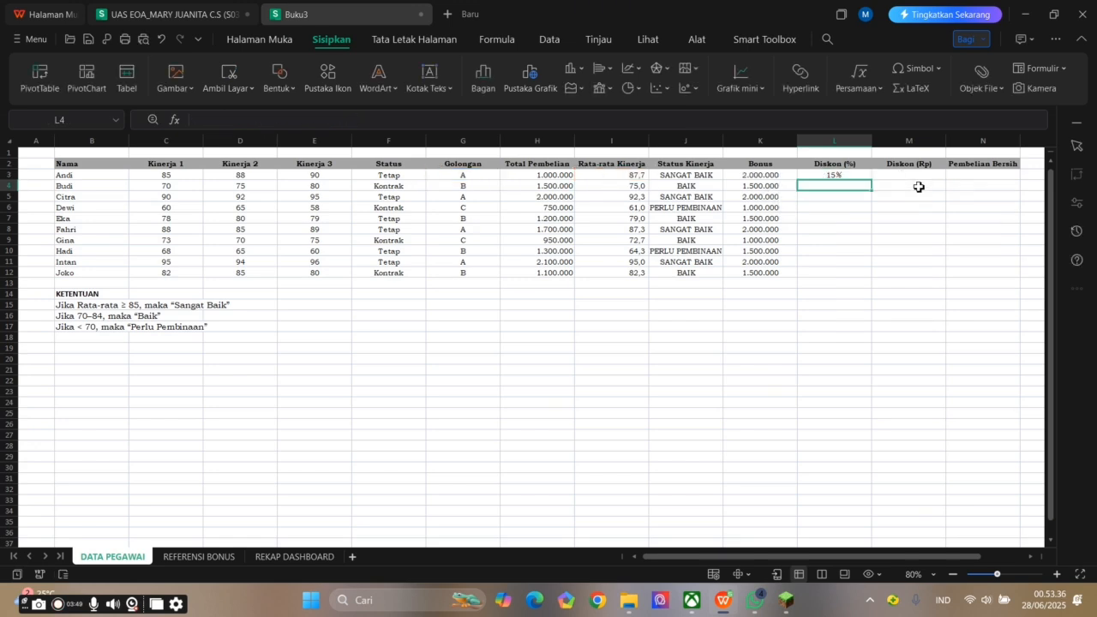
{"action": "left_click", "coordinate": [859, 172]}
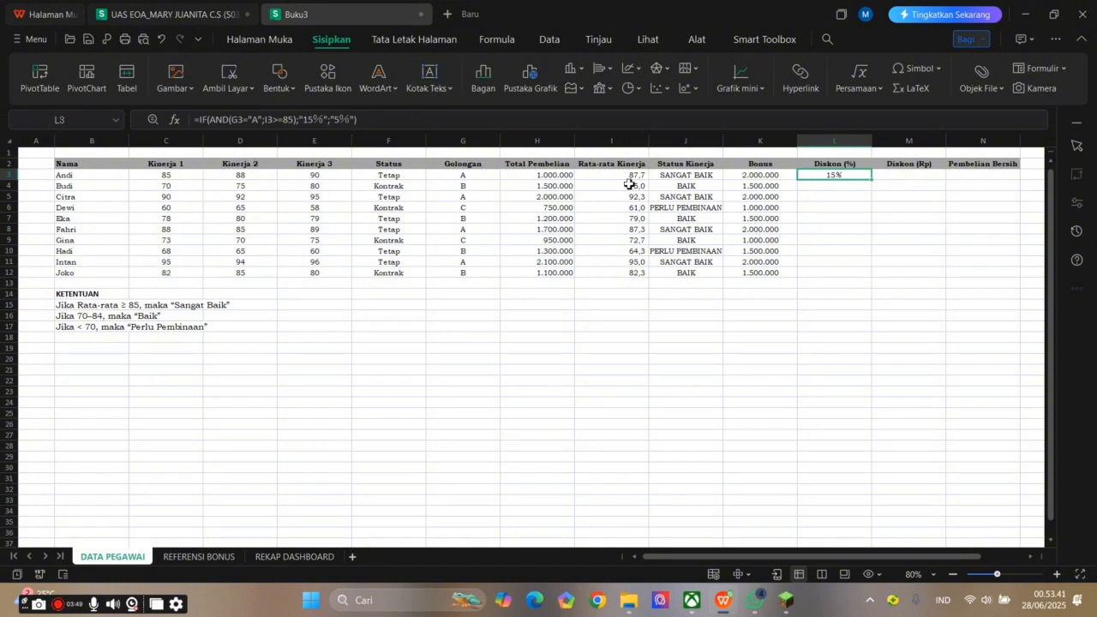
- Fill the Diskon (%) formula from L3 down to L12
{"action": "left_click_drag", "start_coordinate": [869, 181], "coordinate": [864, 279]}
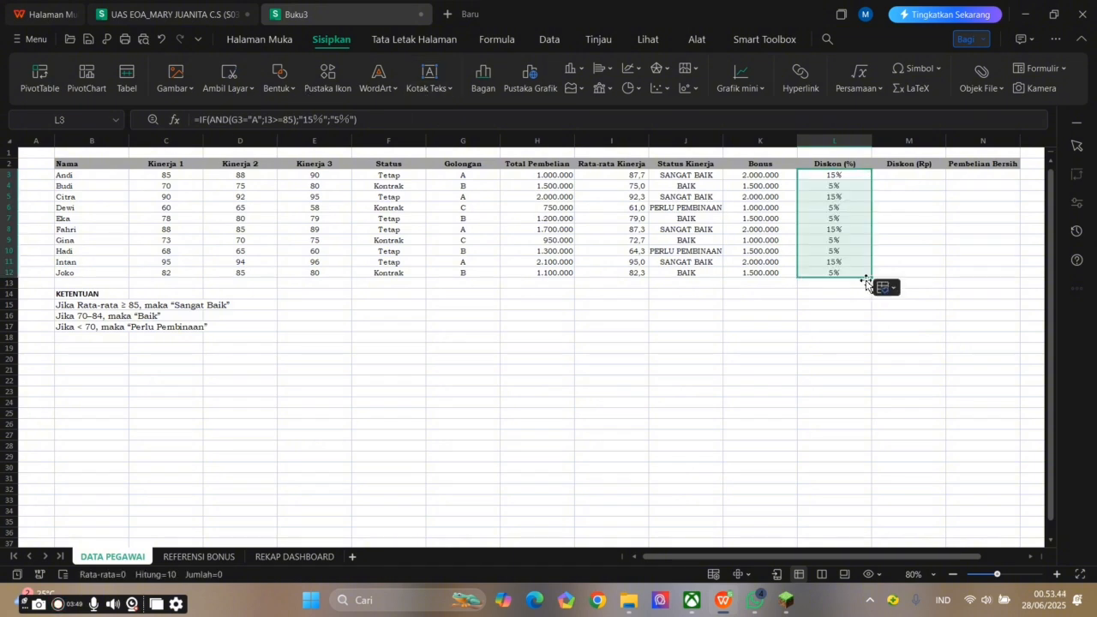
- Enter =H3*L3 in Diskon (Rp) cell M3 and fill the formula down to M12
{"action": "left_click", "coordinate": [923, 174]}
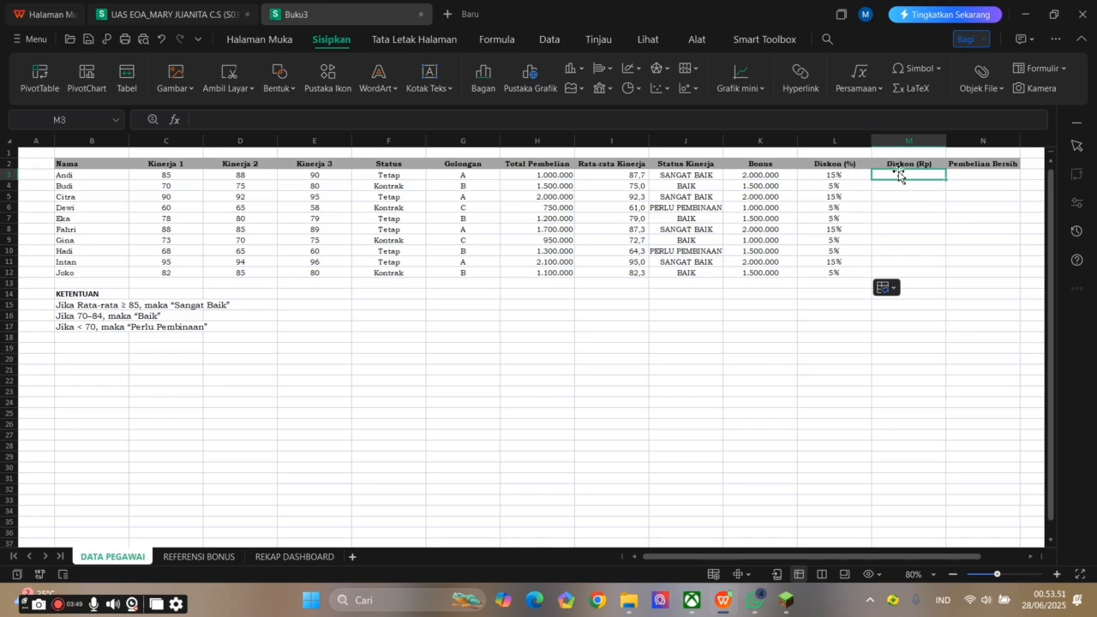
{"action": "type", "text": "="}
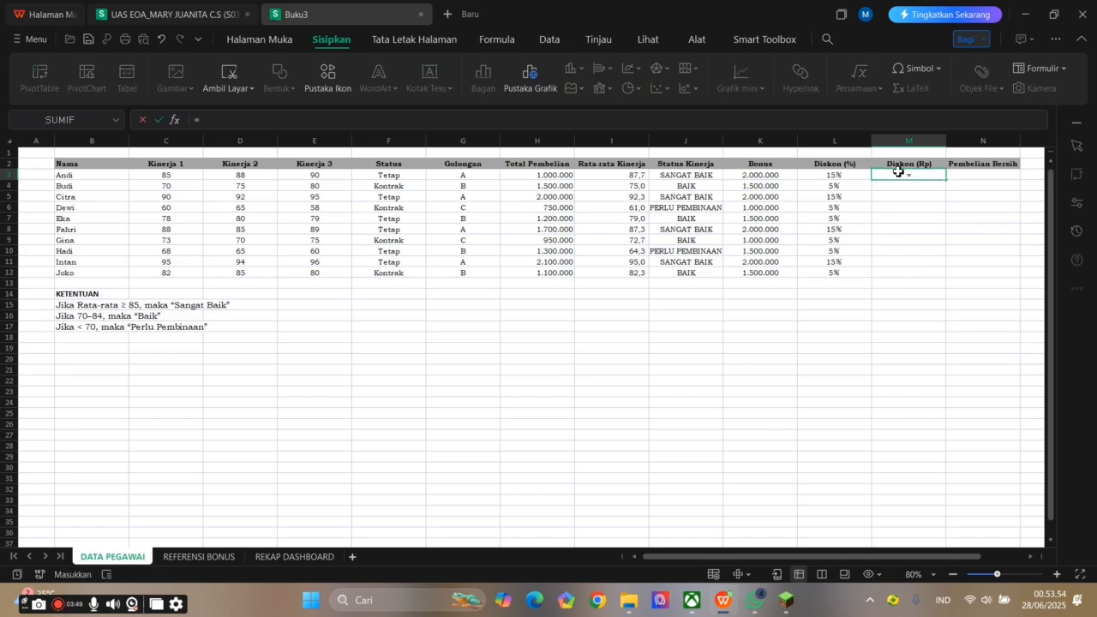
{"action": "left_click", "coordinate": [572, 176]}
{"action": "type", "text": "*"}
{"action": "left_click", "coordinate": [863, 177]}
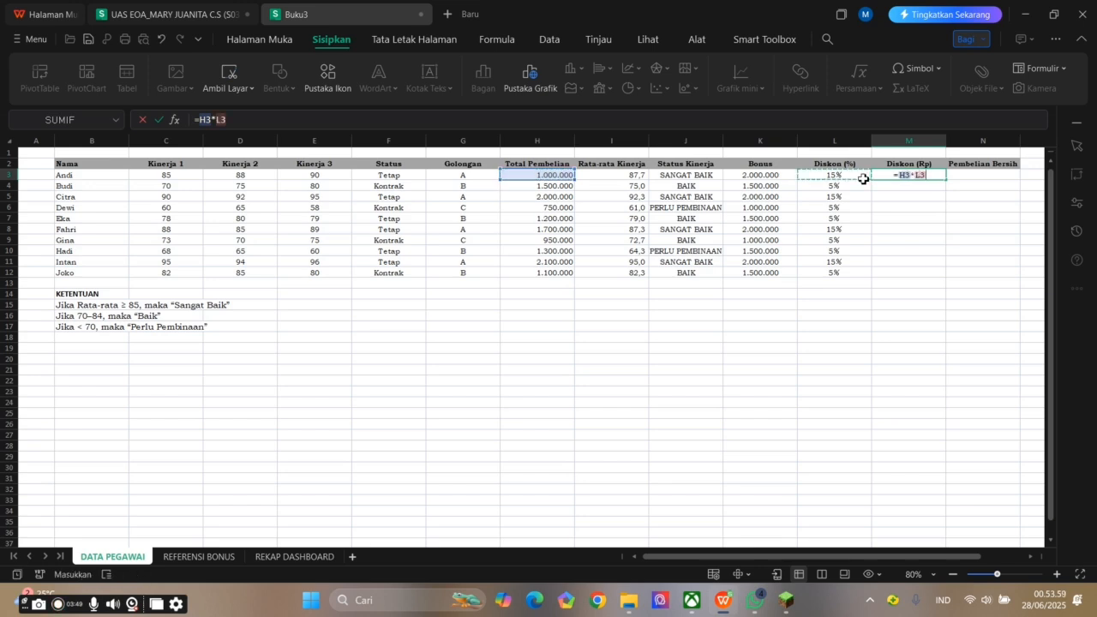
{"action": "key", "text": "Return"}
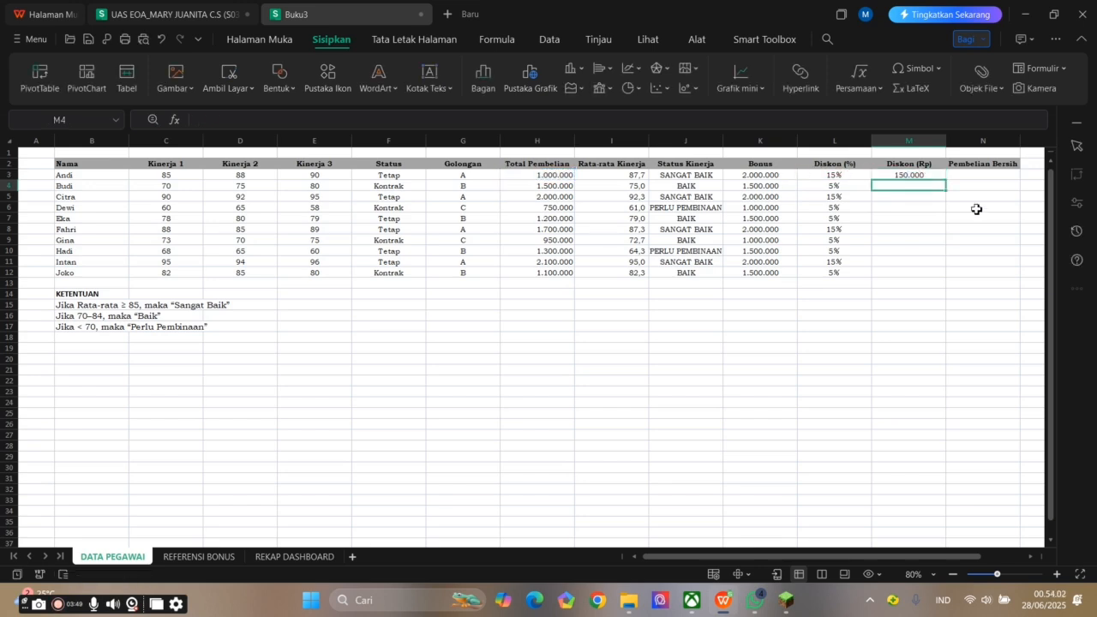
{"action": "left_click", "coordinate": [920, 176]}
{"action": "left_click_drag", "start_coordinate": [946, 180], "coordinate": [942, 274]}
{"action": "left_click", "coordinate": [906, 286]}
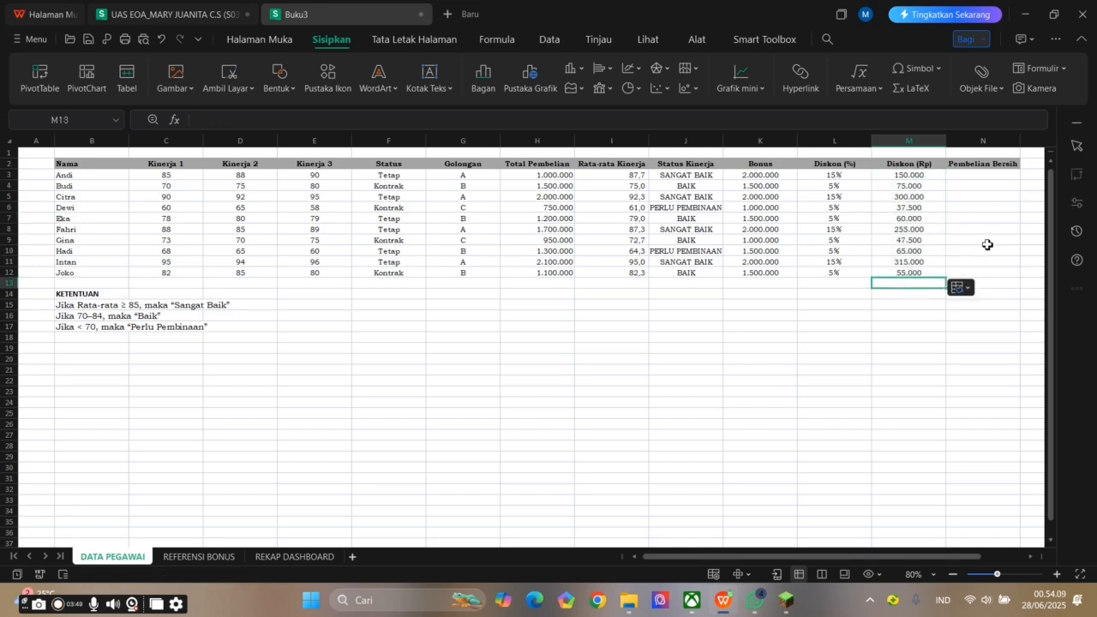
- Enter =H3-M3 in Pembelian Bersih cell N3 and fill the formula down to N12
{"action": "left_click", "coordinate": [981, 176]}
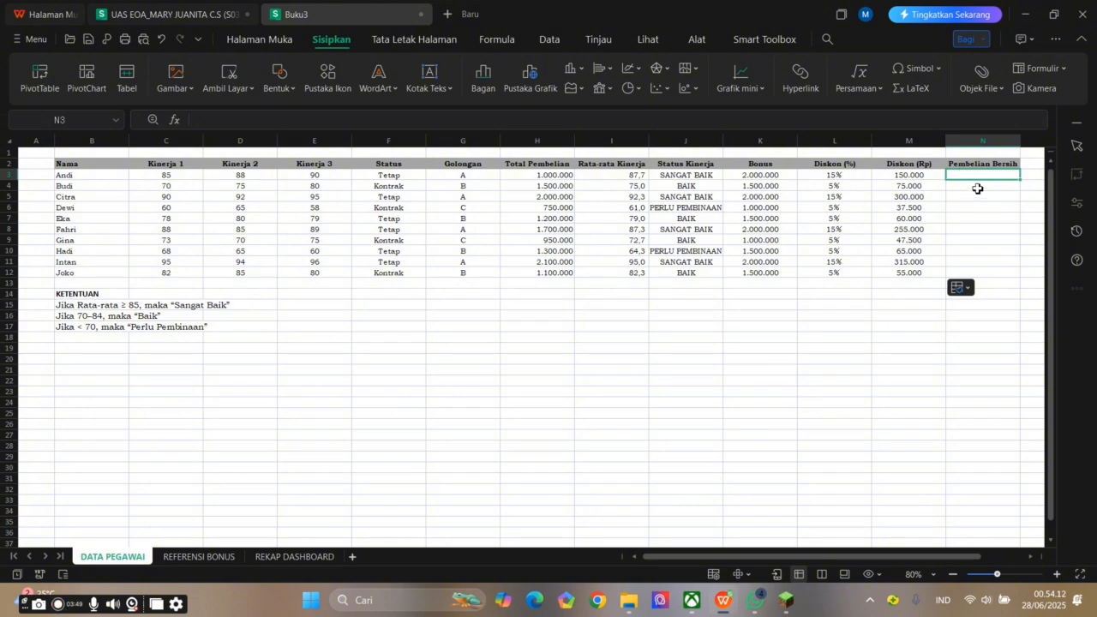
{"action": "left_click_drag", "start_coordinate": [968, 557], "coordinate": [996, 555]}
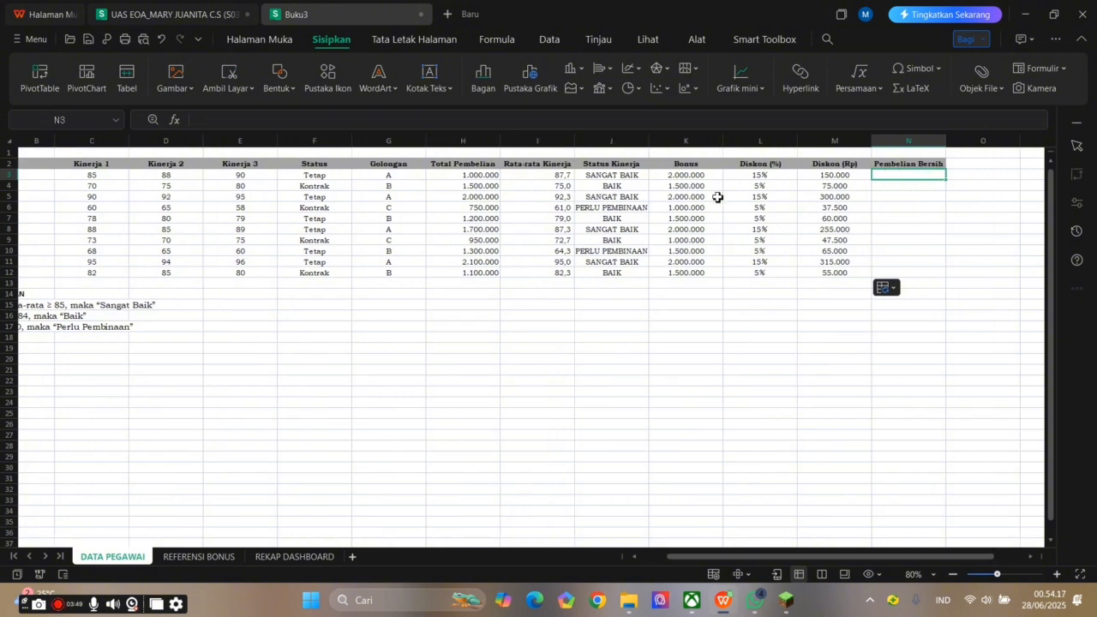
{"action": "double_click", "coordinate": [888, 175]}
{"action": "type", "text": "="}
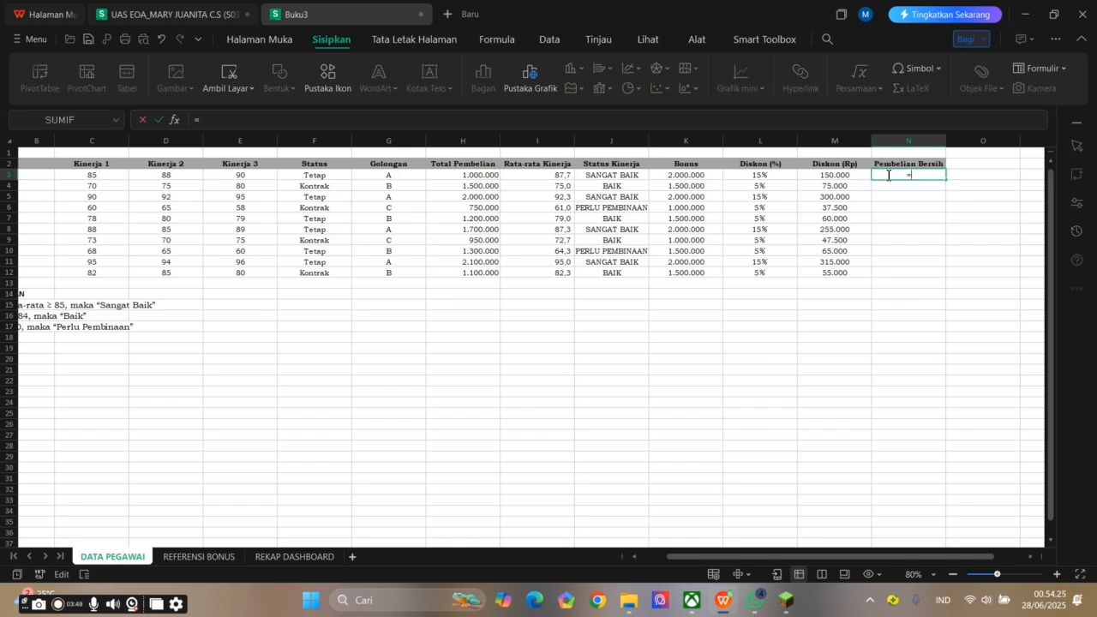
{"action": "left_click", "coordinate": [491, 175]}
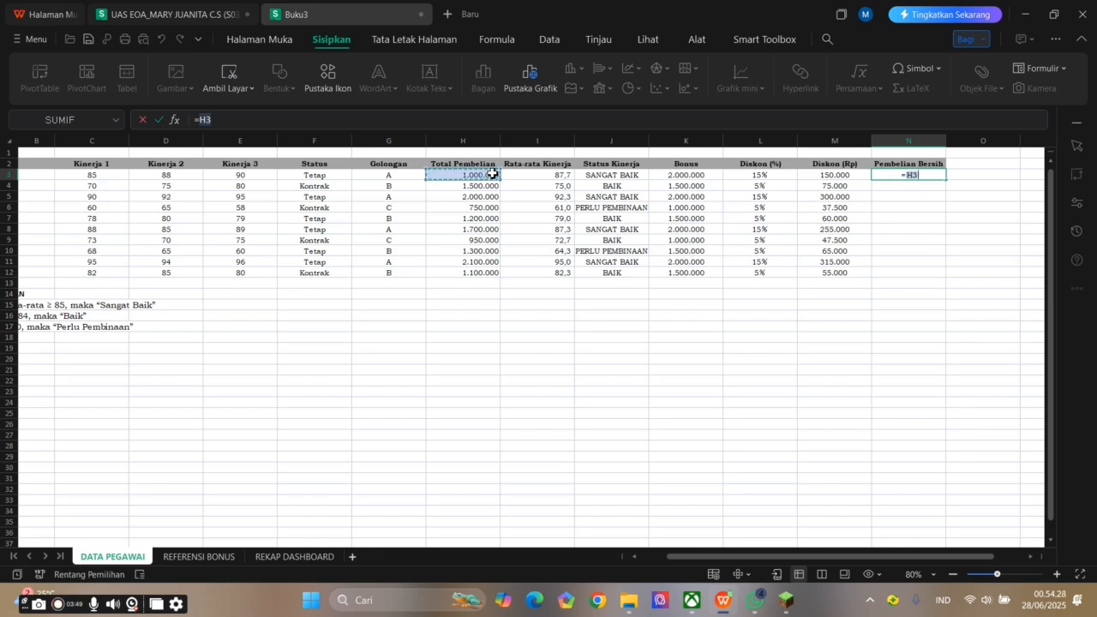
{"action": "type", "text": "-"}
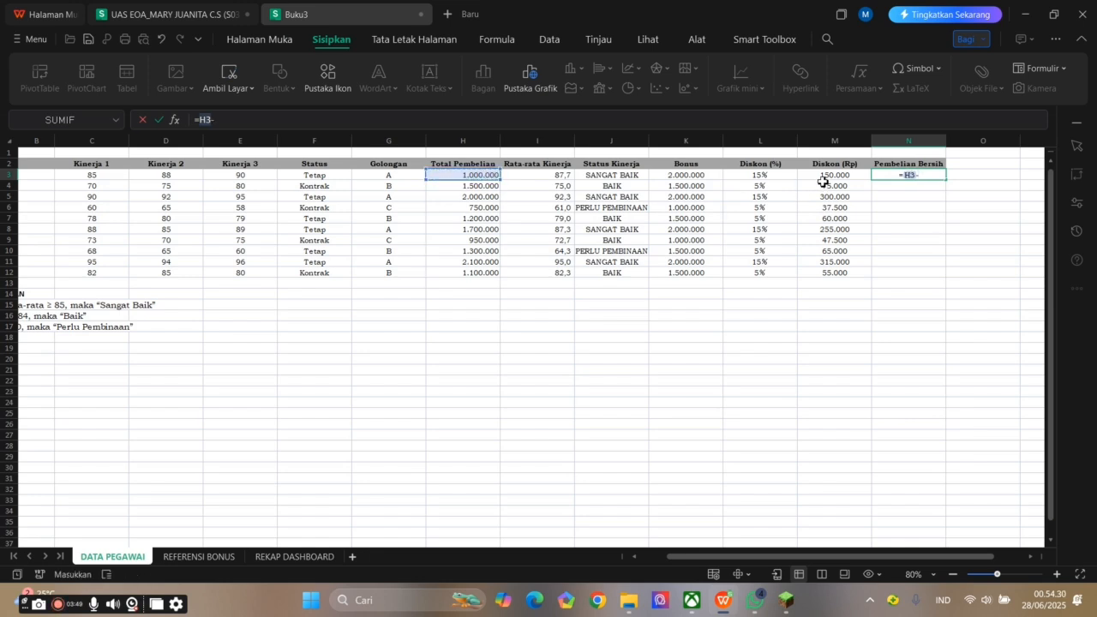
{"action": "left_click", "coordinate": [824, 176]}
{"action": "key", "text": "Return"}
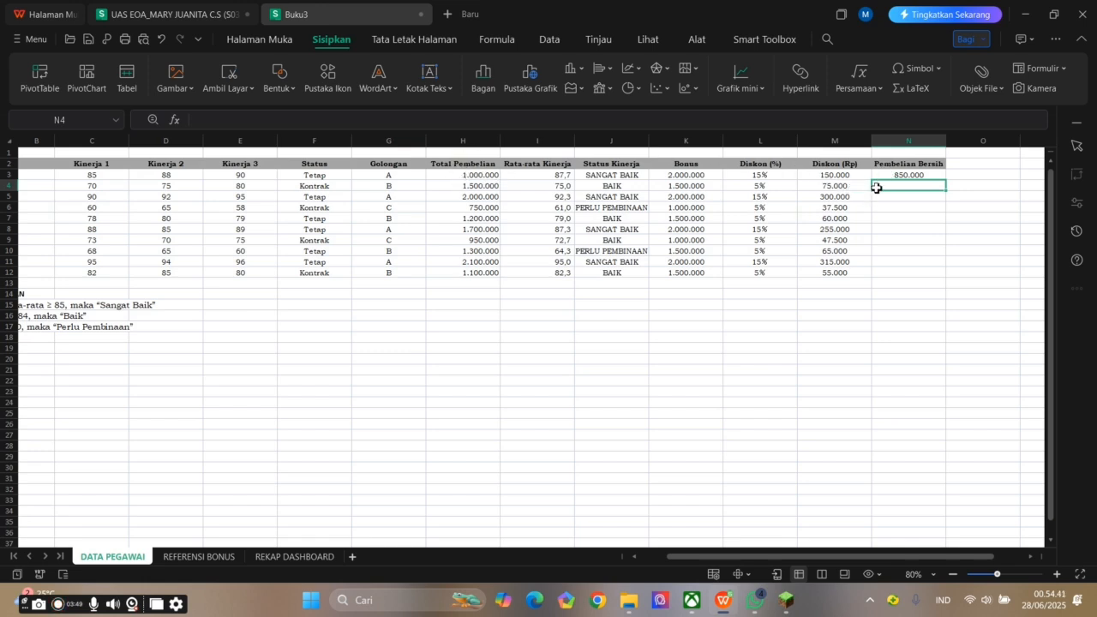
{"action": "left_click", "coordinate": [915, 175]}
{"action": "left_click_drag", "start_coordinate": [945, 183], "coordinate": [942, 276]}
- Total the Pembelian Bersih column in N13 with a SUM of N3:N12
{"action": "left_click", "coordinate": [925, 284]}
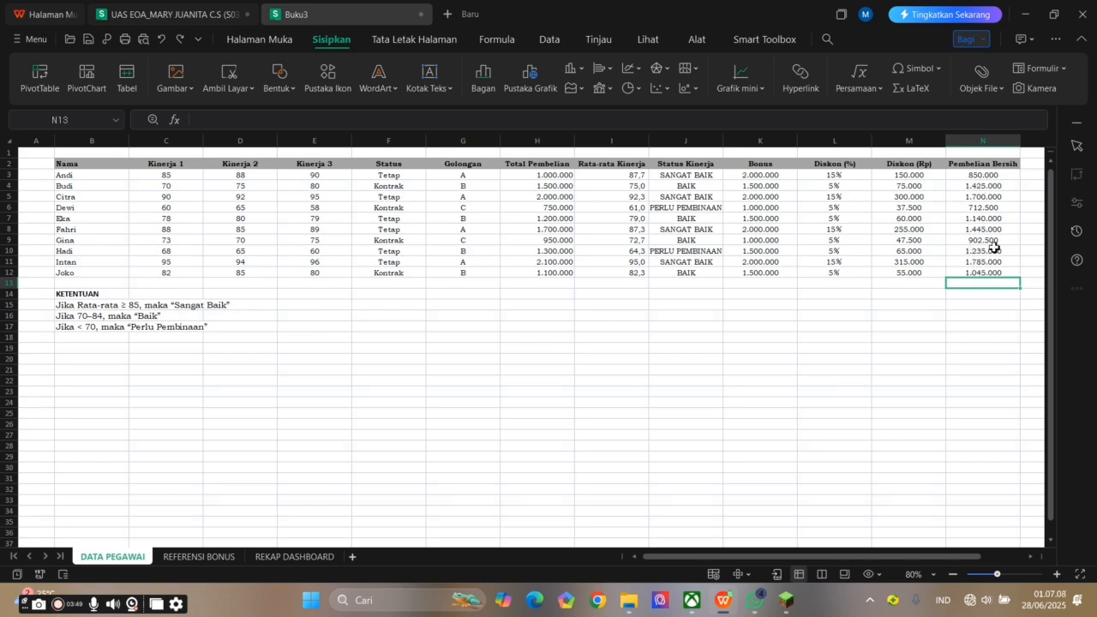
{"action": "type", "text": "=sum"}
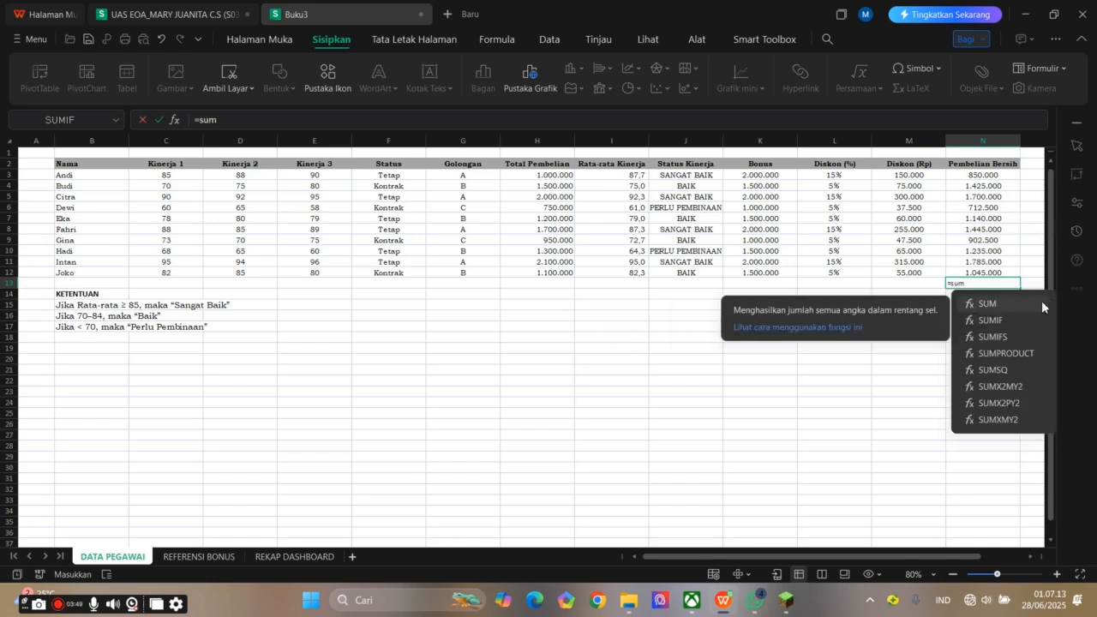
{"action": "double_click", "coordinate": [1024, 303]}
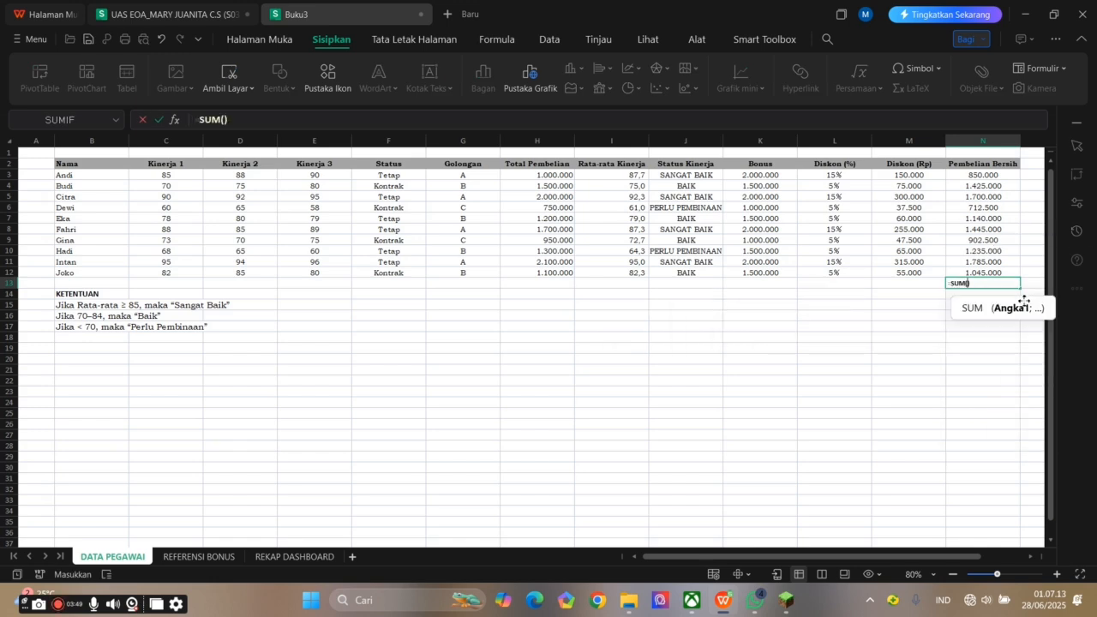
{"action": "left_click_drag", "start_coordinate": [967, 175], "coordinate": [983, 272]}
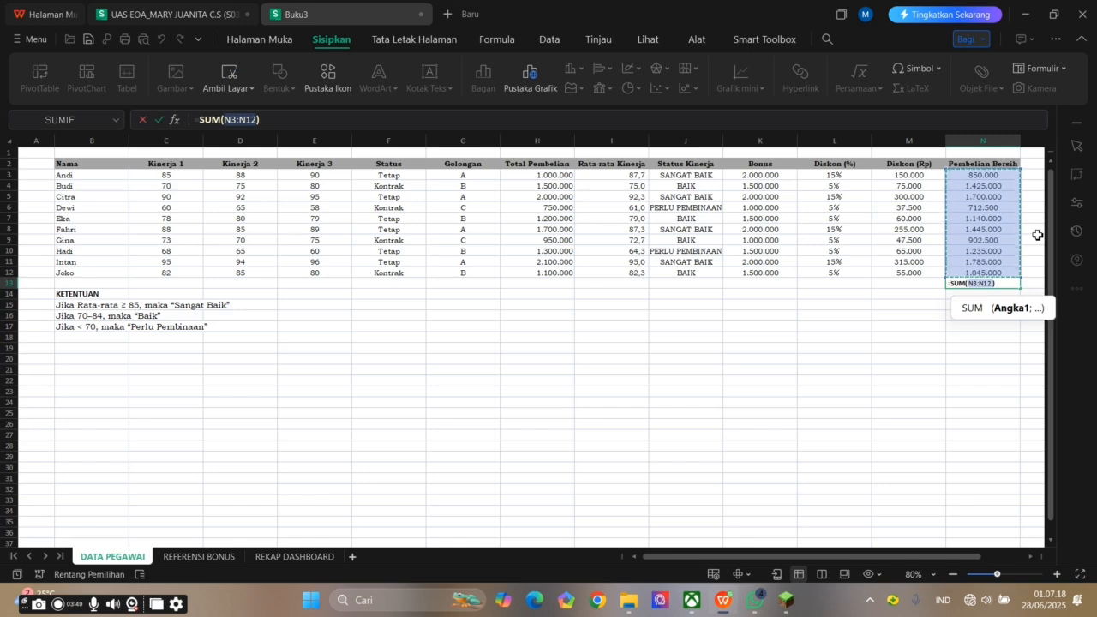
{"action": "key", "text": "Return"}
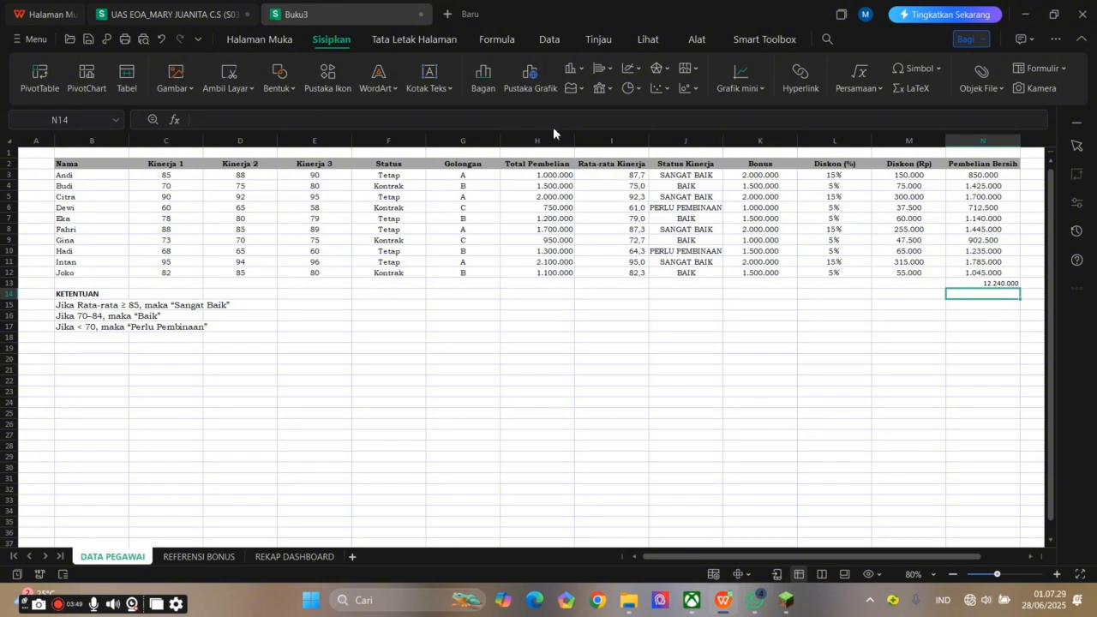
- Review section headings A to D on the REKAP DASHBOARD sheet
{"action": "left_click", "coordinate": [296, 557]}
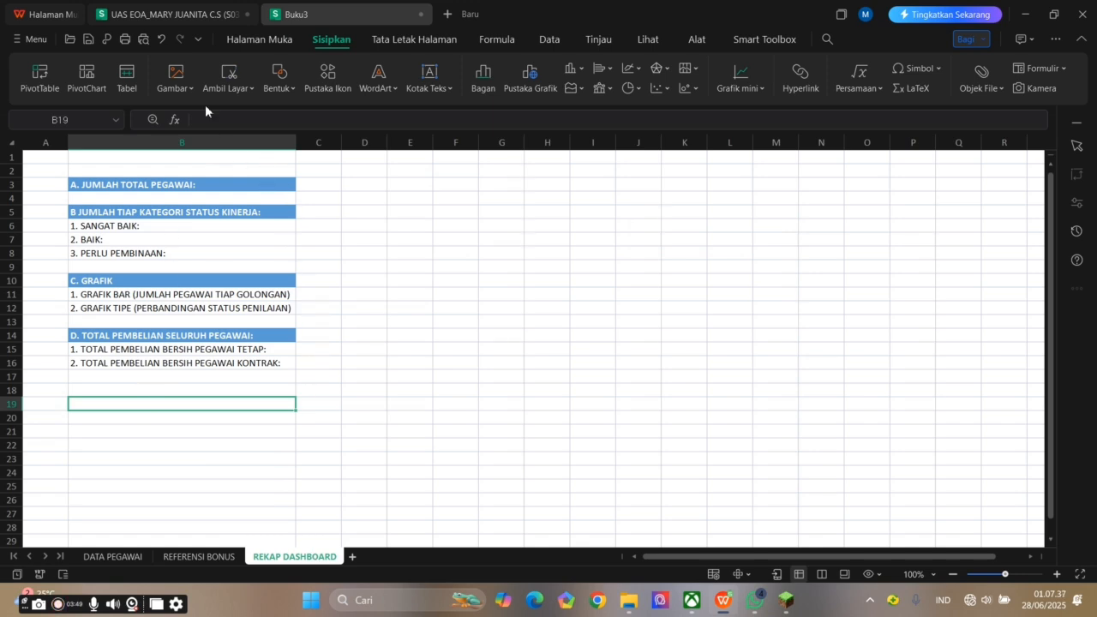
{"action": "left_click", "coordinate": [149, 181]}
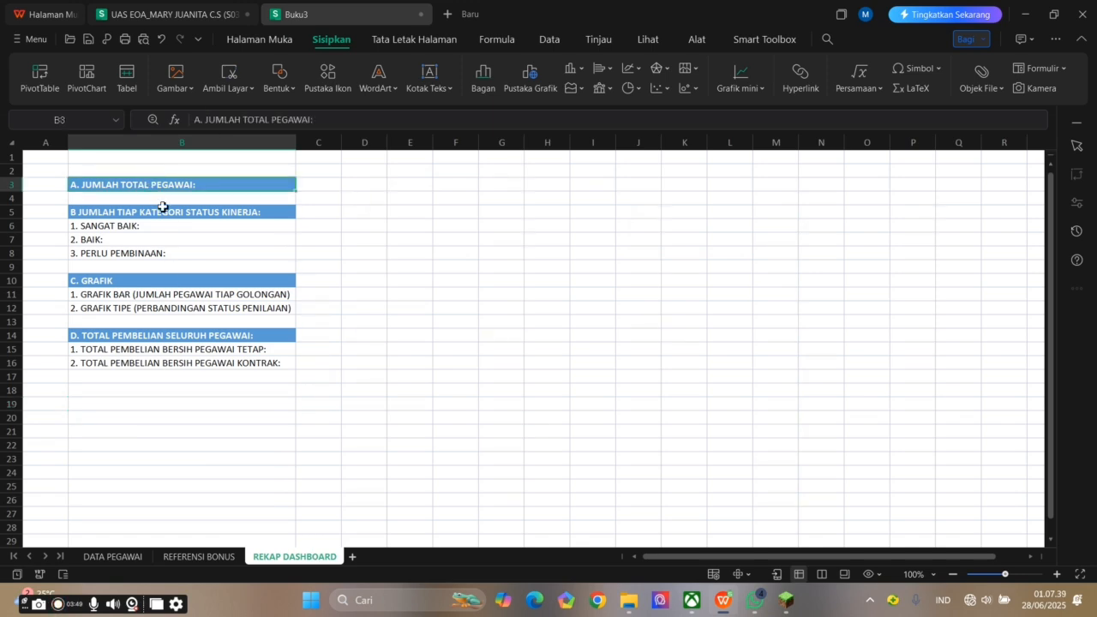
{"action": "left_click", "coordinate": [157, 214]}
{"action": "left_click", "coordinate": [171, 284]}
{"action": "left_click", "coordinate": [163, 340]}
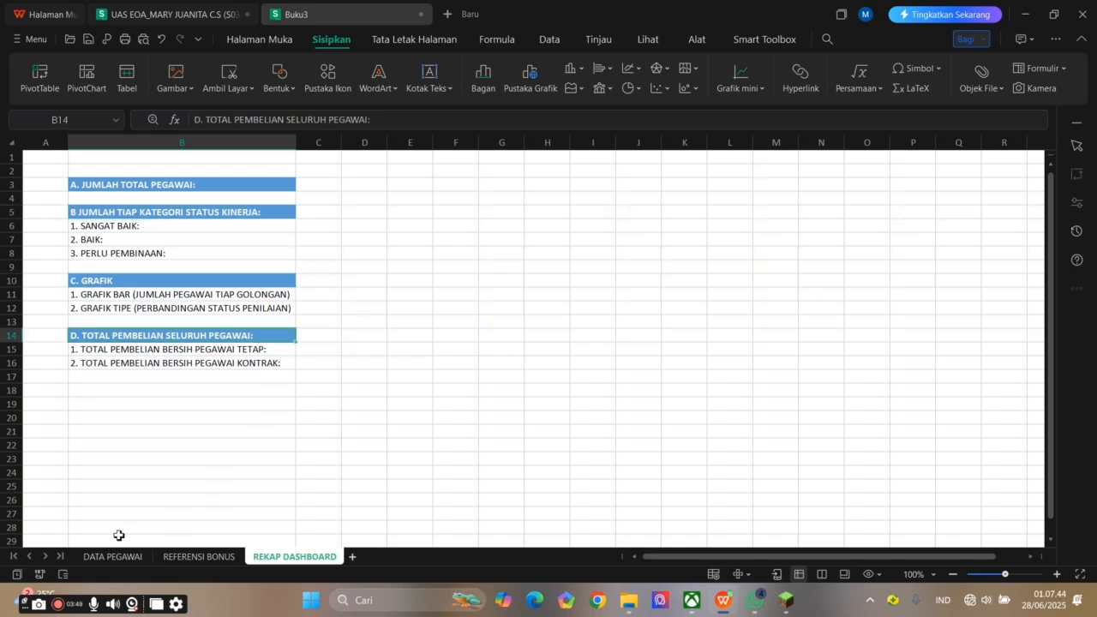
{"action": "left_click", "coordinate": [146, 183]}
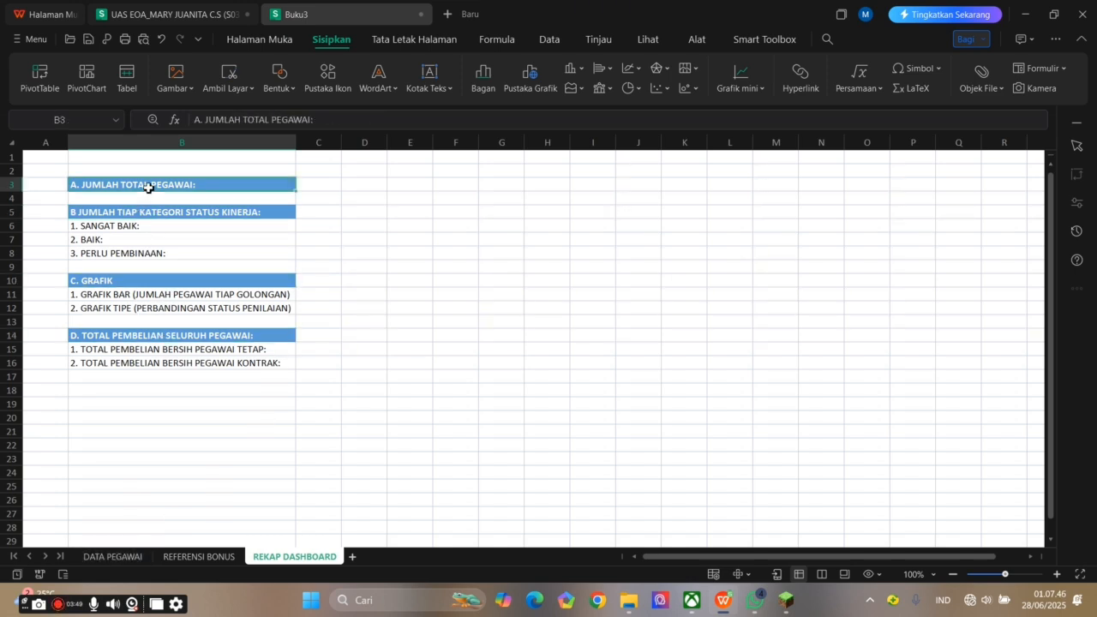
- Copy the employee table B2:N13 from the DATA PEGAWAI sheet and paste it at B19 on REKAP DASHBOARD
{"action": "left_click", "coordinate": [112, 555]}
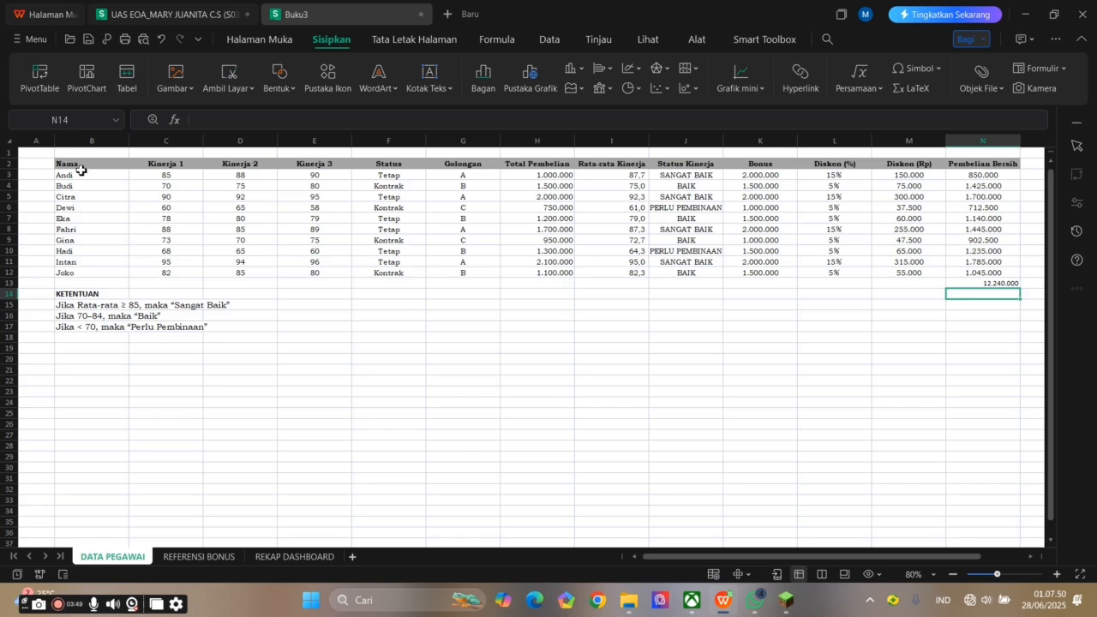
{"action": "left_click_drag", "start_coordinate": [86, 167], "coordinate": [971, 284]}
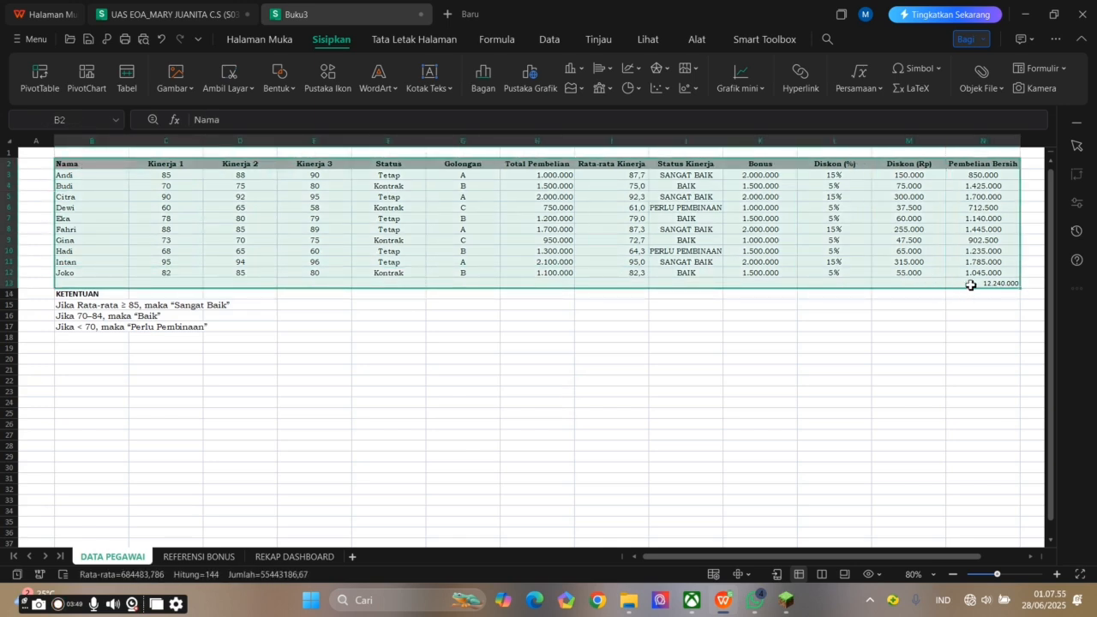
{"action": "left_click", "coordinate": [274, 556]}
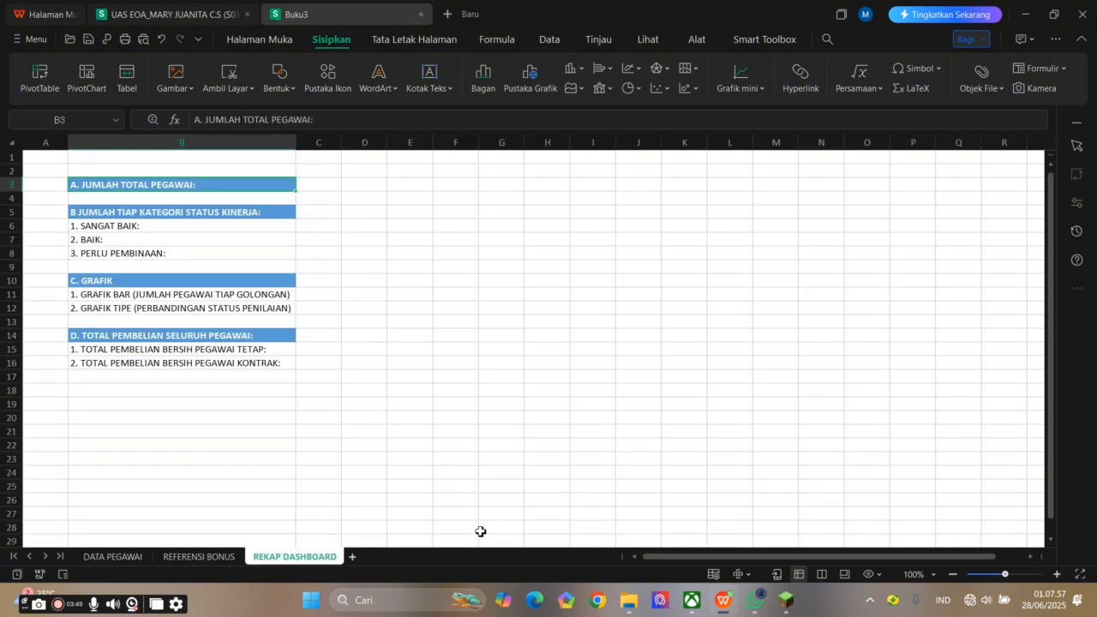
{"action": "left_click", "coordinate": [102, 400]}
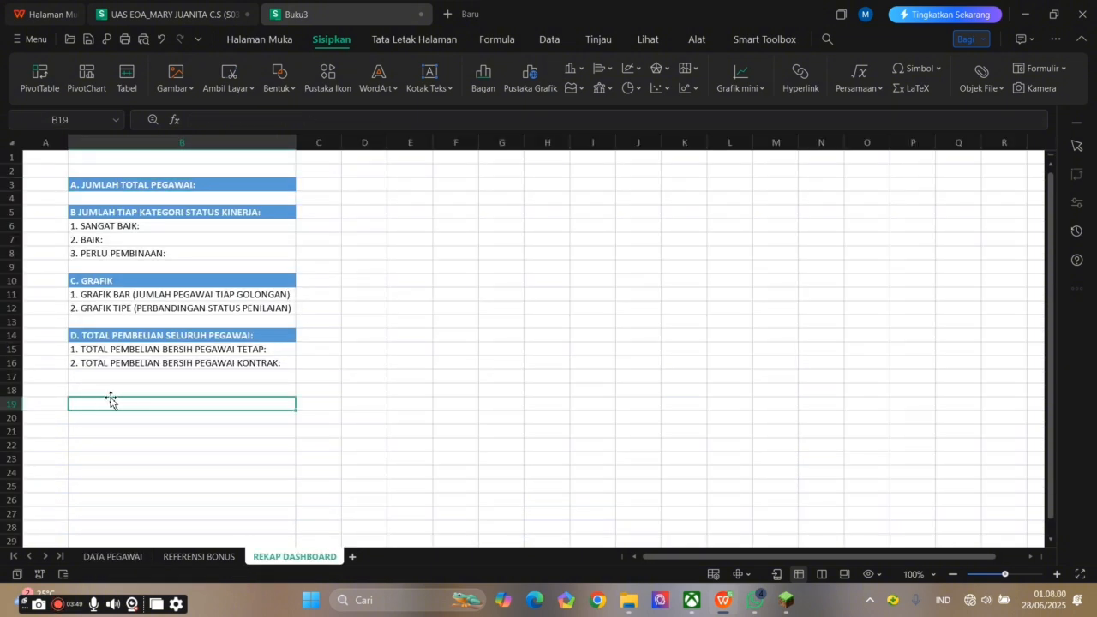
{"action": "key", "text": "ctrl+v"}
- Widen columns H, J, K and N on REKAP DASHBOARD to fit the pasted table's contents
{"action": "left_click_drag", "start_coordinate": [662, 142], "coordinate": [768, 146]}
{"action": "left_click_drag", "start_coordinate": [905, 142], "coordinate": [924, 142]}
{"action": "scroll", "coordinate": [612, 200], "scroll_direction": "down", "scroll_amount": 1}
{"action": "left_click_drag", "start_coordinate": [570, 142], "coordinate": [582, 159]}
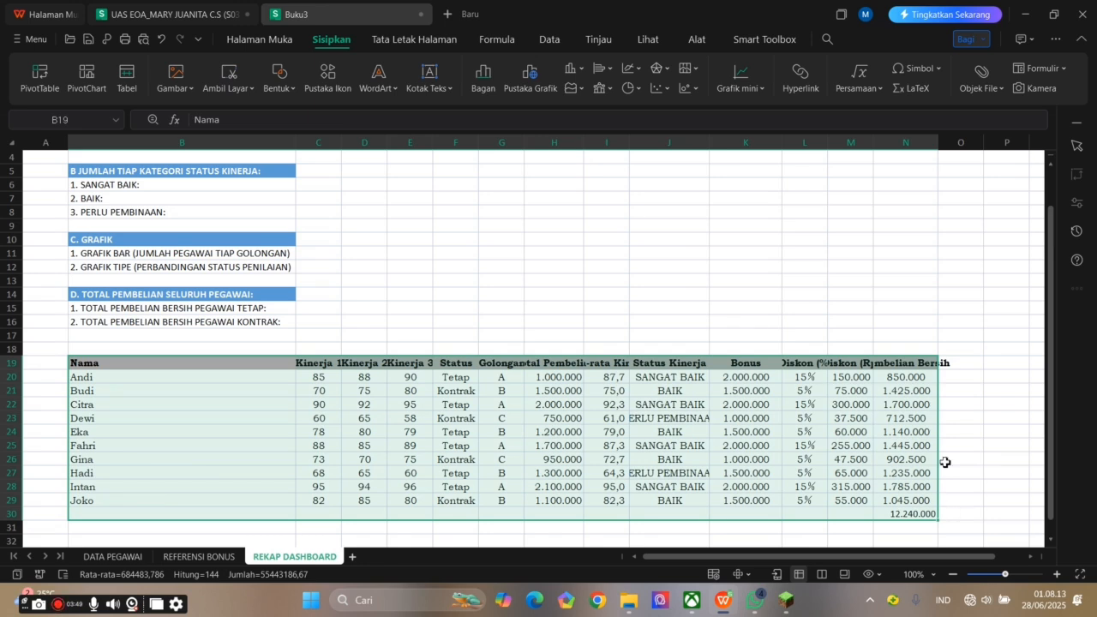
- Count the employees in C3 beside JUMLAH TOTAL PEGAWAI with a COUNTA of the names in B20:B29
{"action": "scroll", "coordinate": [349, 346], "scroll_direction": "up", "scroll_amount": 1}
{"action": "left_click", "coordinate": [331, 186]}
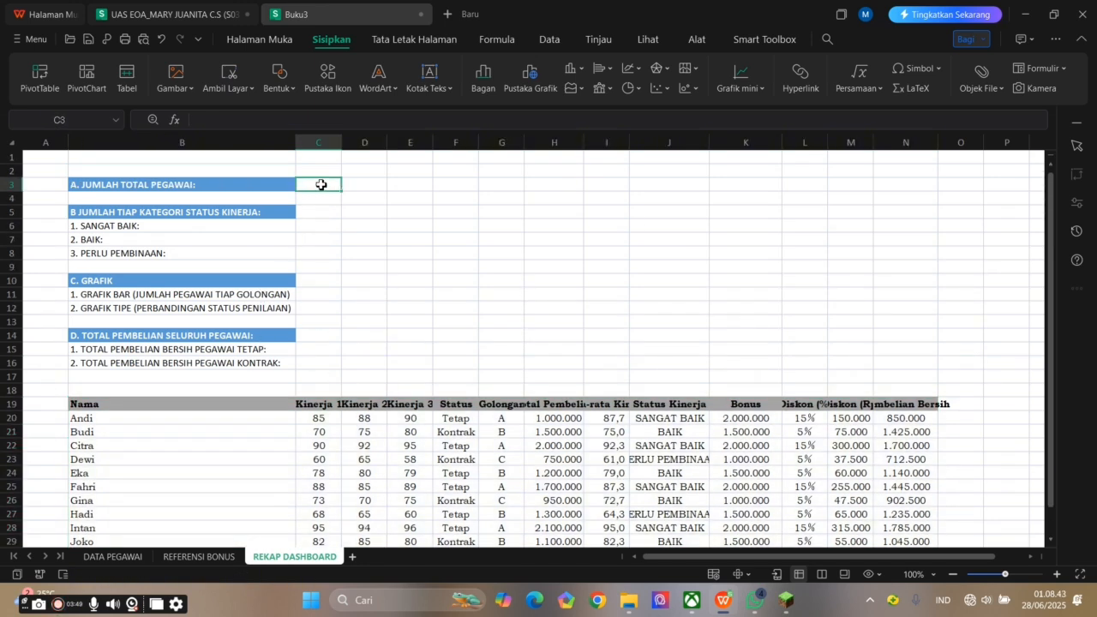
{"action": "type", "text": "=coun"}
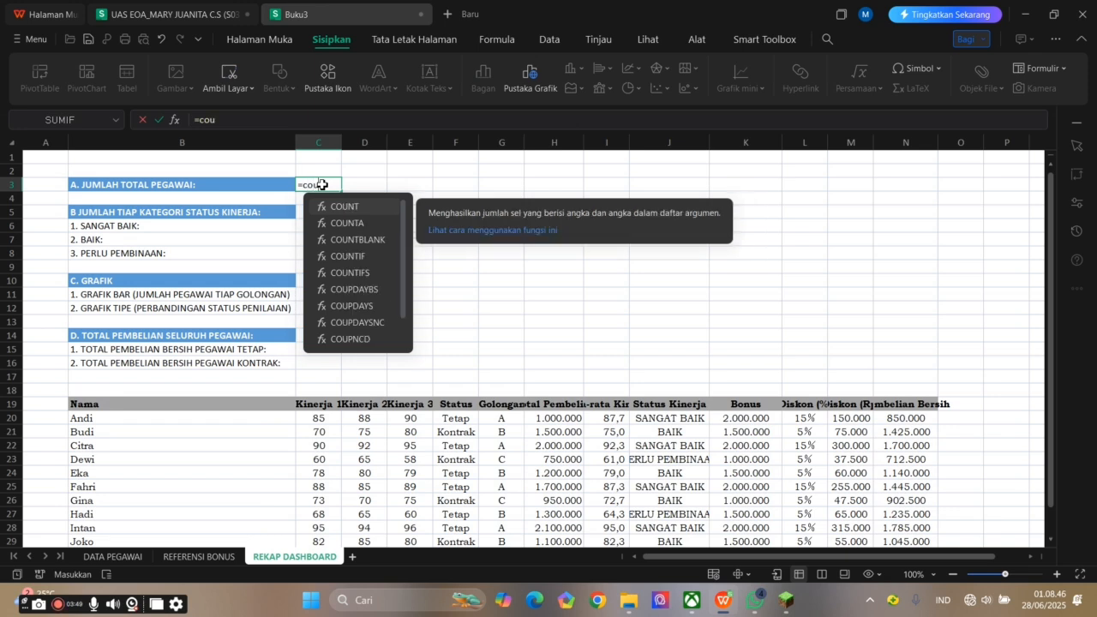
{"action": "double_click", "coordinate": [335, 224]}
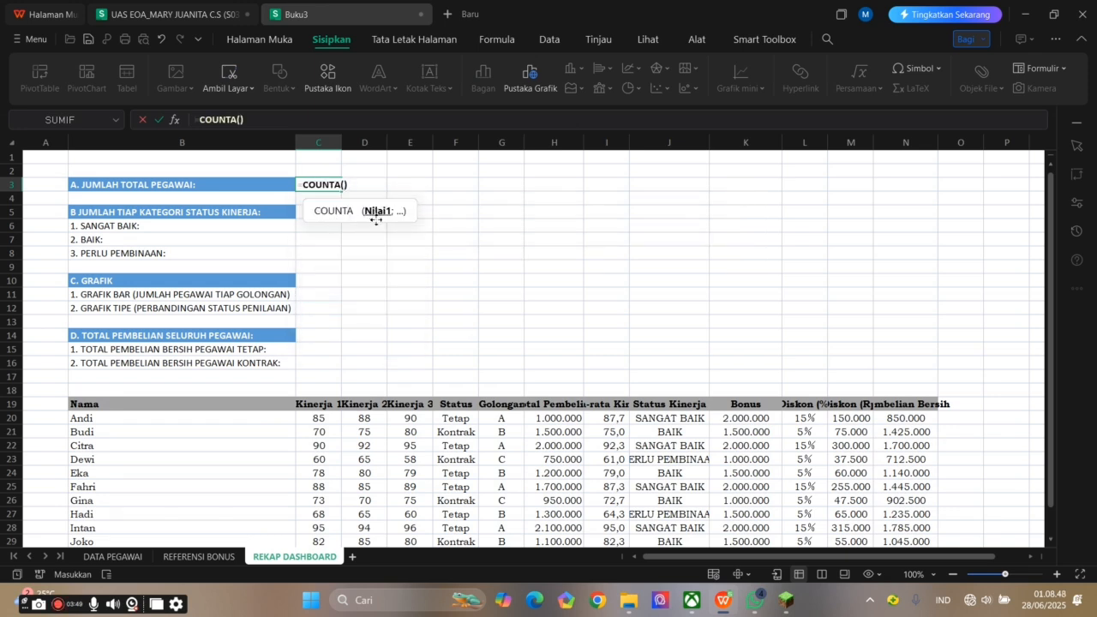
{"action": "scroll", "coordinate": [184, 260], "scroll_direction": "down", "scroll_amount": 2}
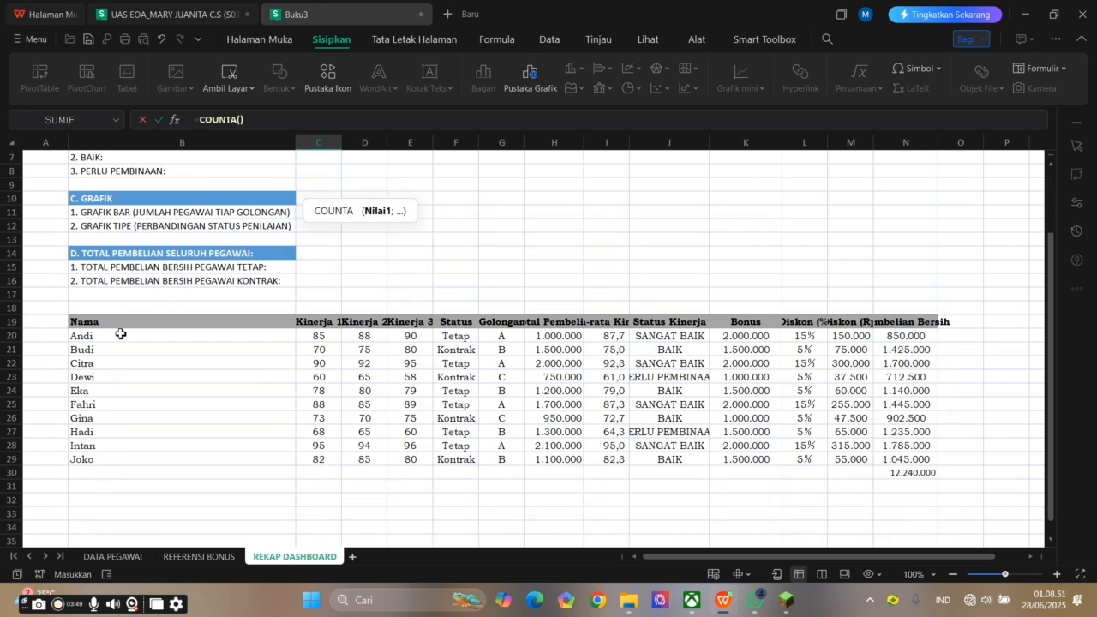
{"action": "left_click_drag", "start_coordinate": [111, 338], "coordinate": [154, 448]}
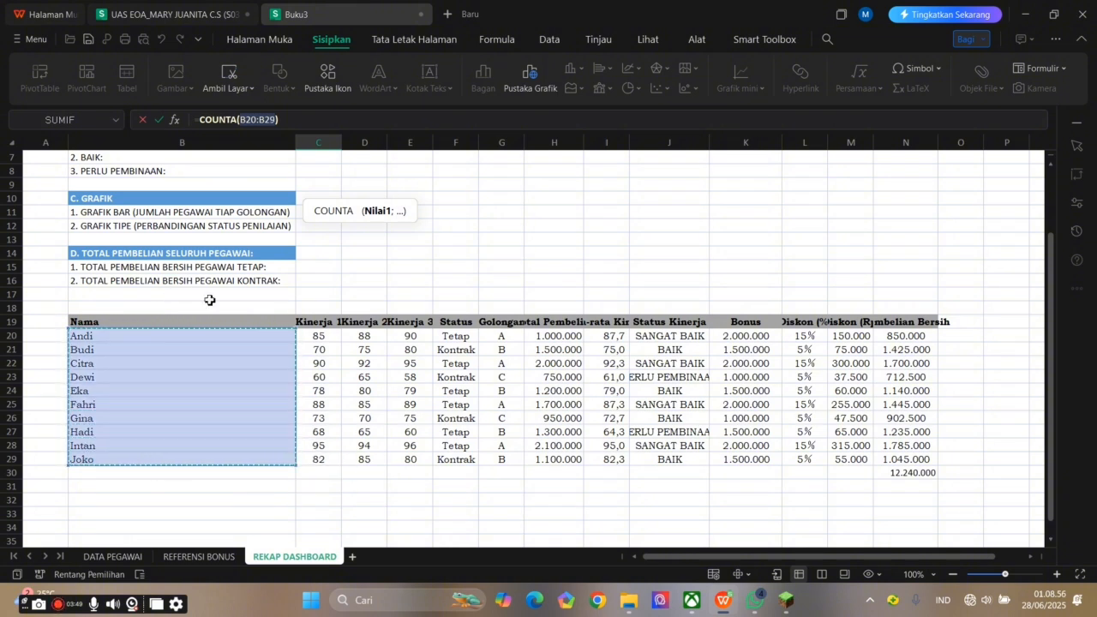
{"action": "scroll", "coordinate": [345, 300], "scroll_direction": "up", "scroll_amount": 2}
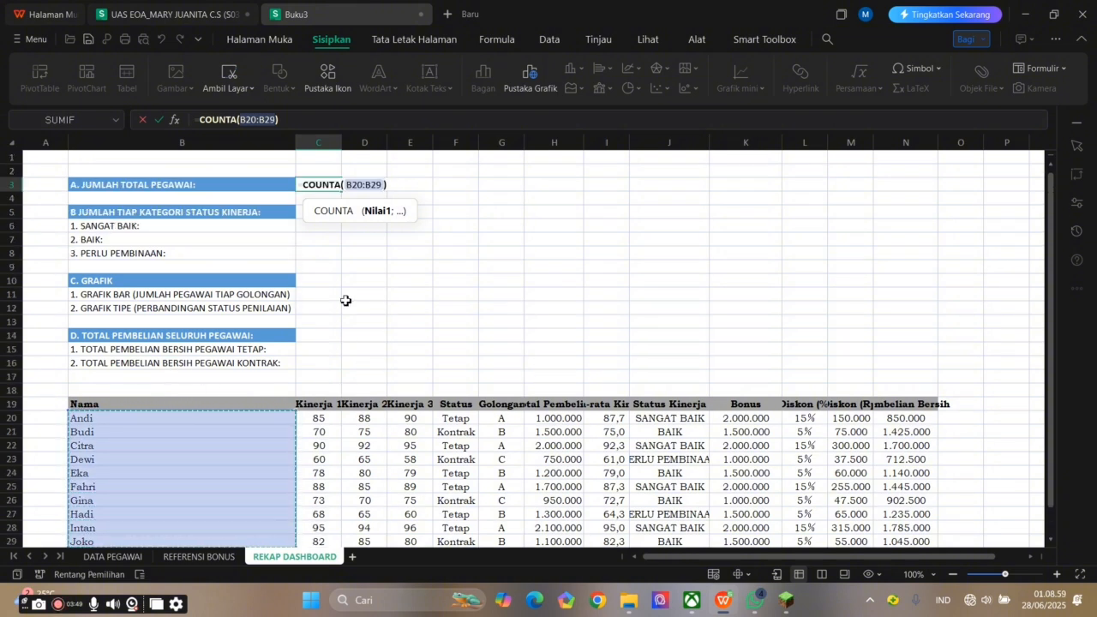
{"action": "key", "text": "Return"}
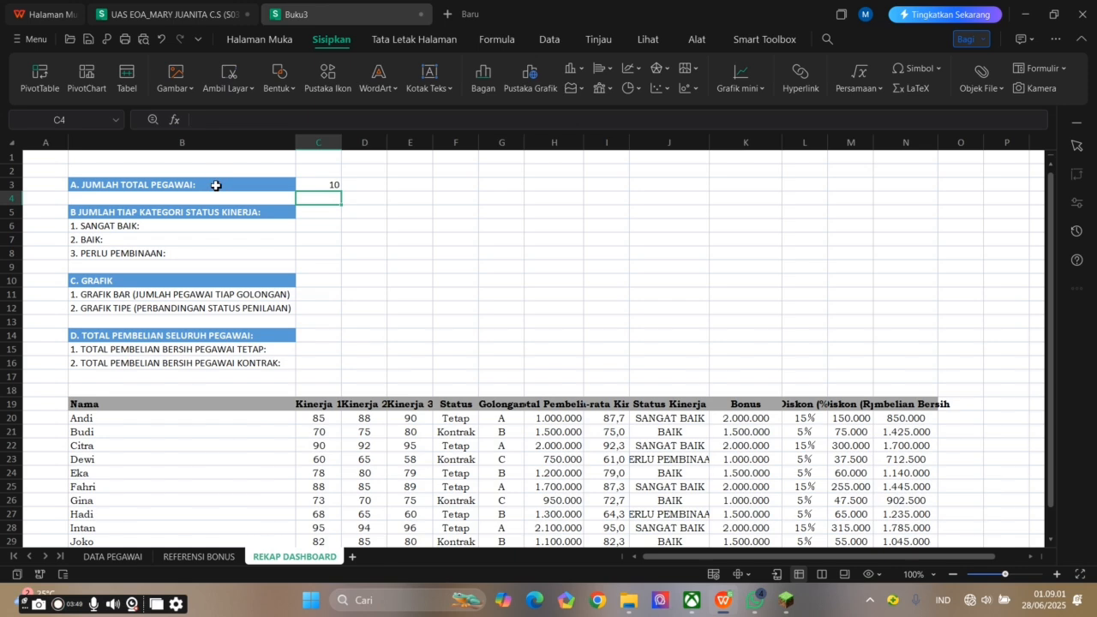
{"action": "left_click", "coordinate": [307, 186]}
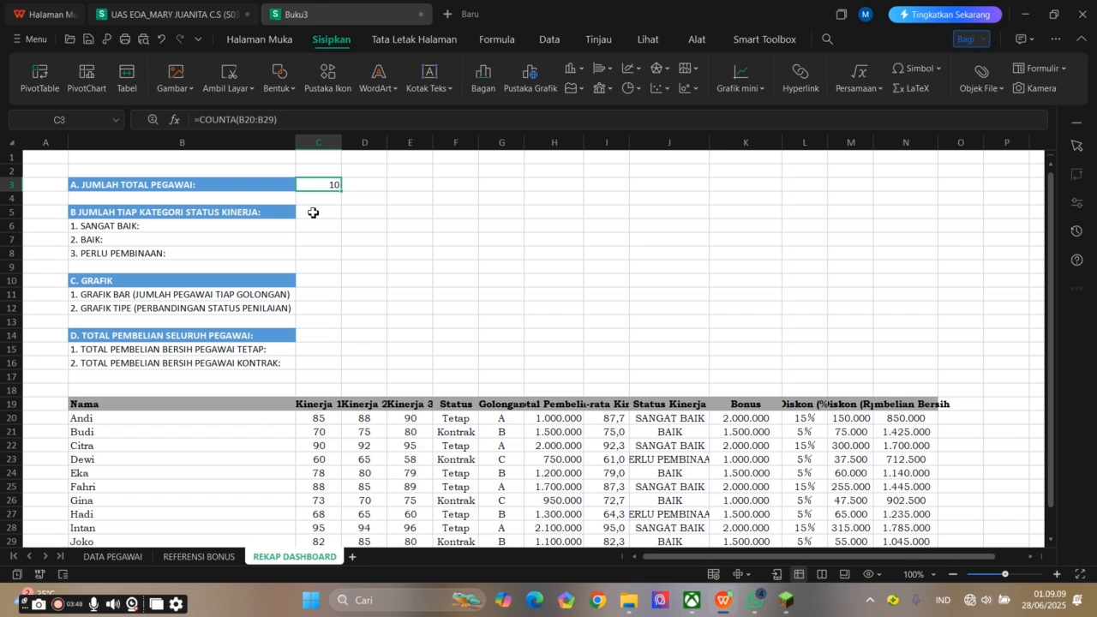
{"action": "left_click", "coordinate": [314, 226]}
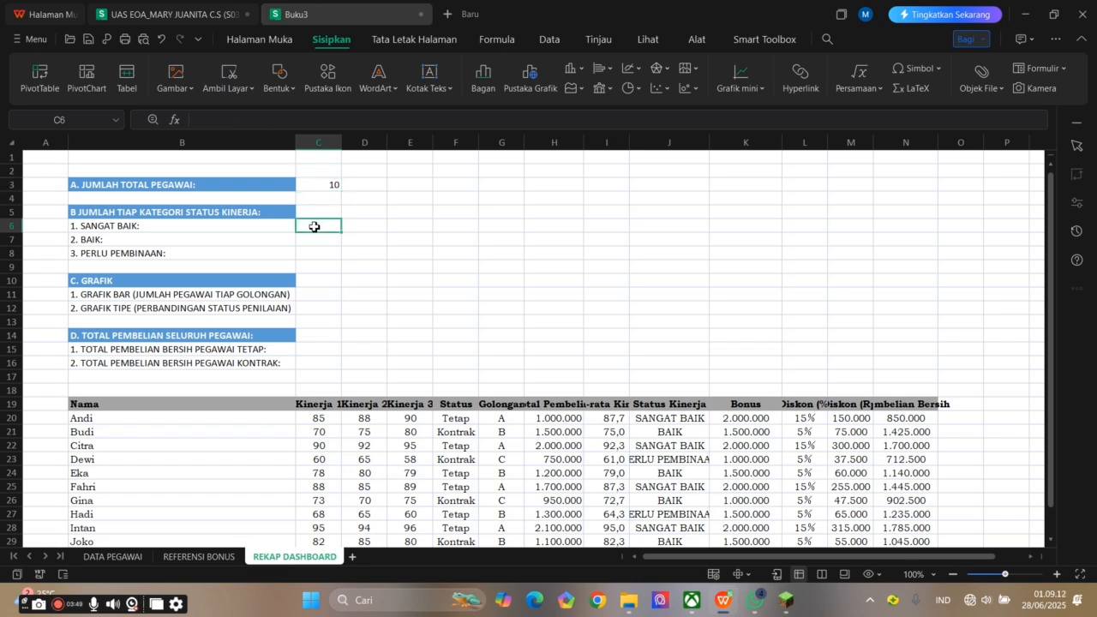
{"action": "left_click", "coordinate": [253, 225]}
{"action": "left_click", "coordinate": [253, 243]}
{"action": "left_click", "coordinate": [248, 257]}
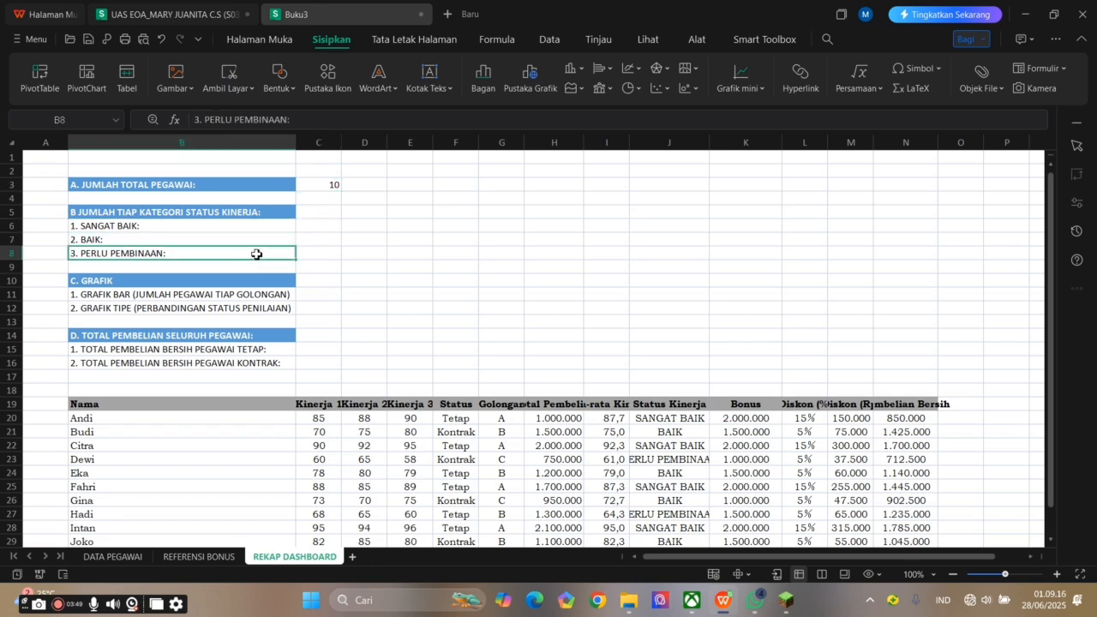
- Count the SANGAT BAIK employees in C6 with a COUNTIF over the Status Kinerja range J20:J29
{"action": "left_click", "coordinate": [322, 230]}
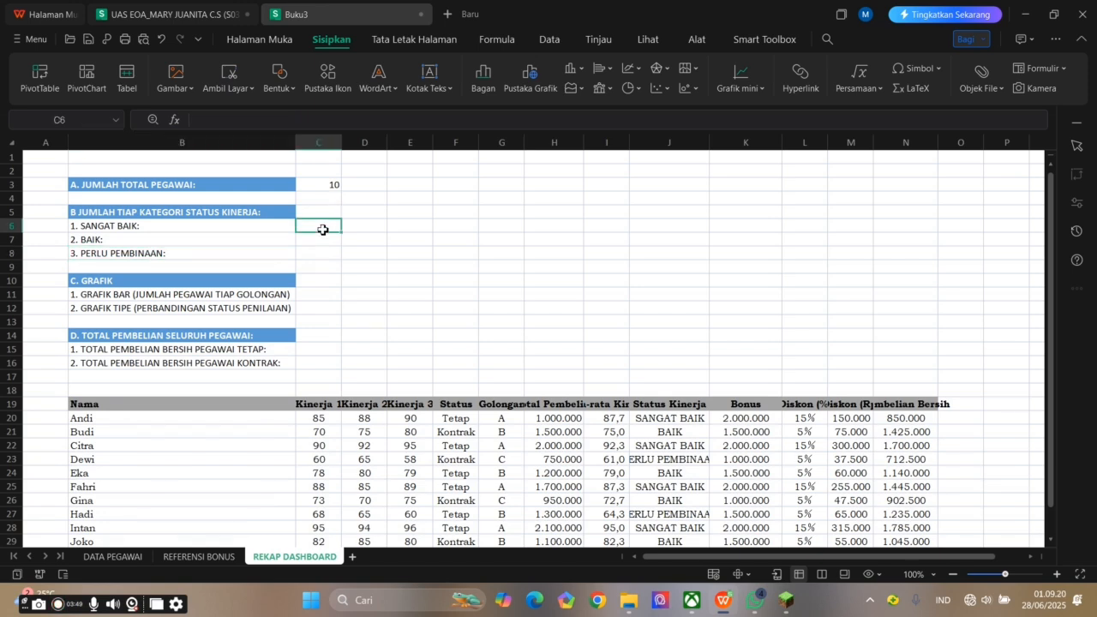
{"action": "type", "text": "=c"}
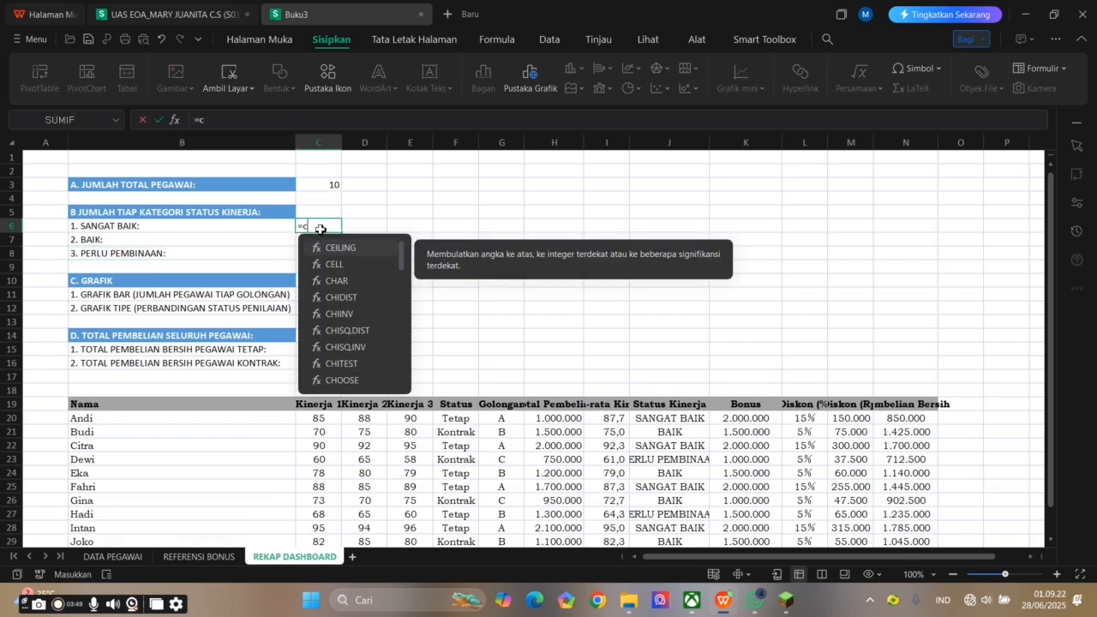
{"action": "type", "text": "ount"}
{"action": "double_click", "coordinate": [337, 292]}
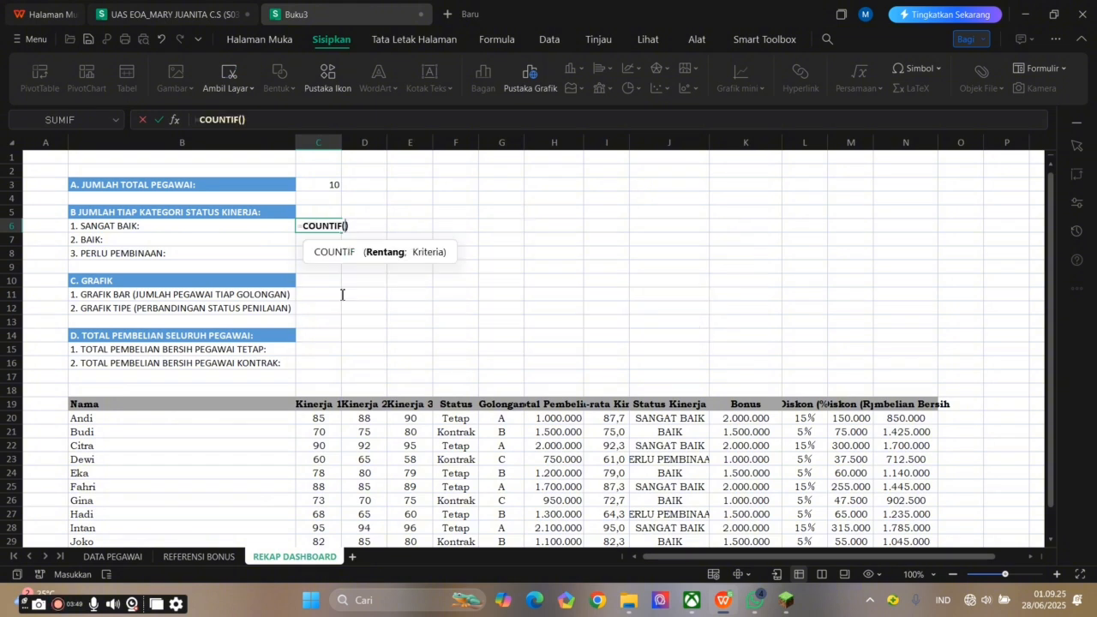
{"action": "scroll", "coordinate": [361, 353], "scroll_direction": "down", "scroll_amount": 1}
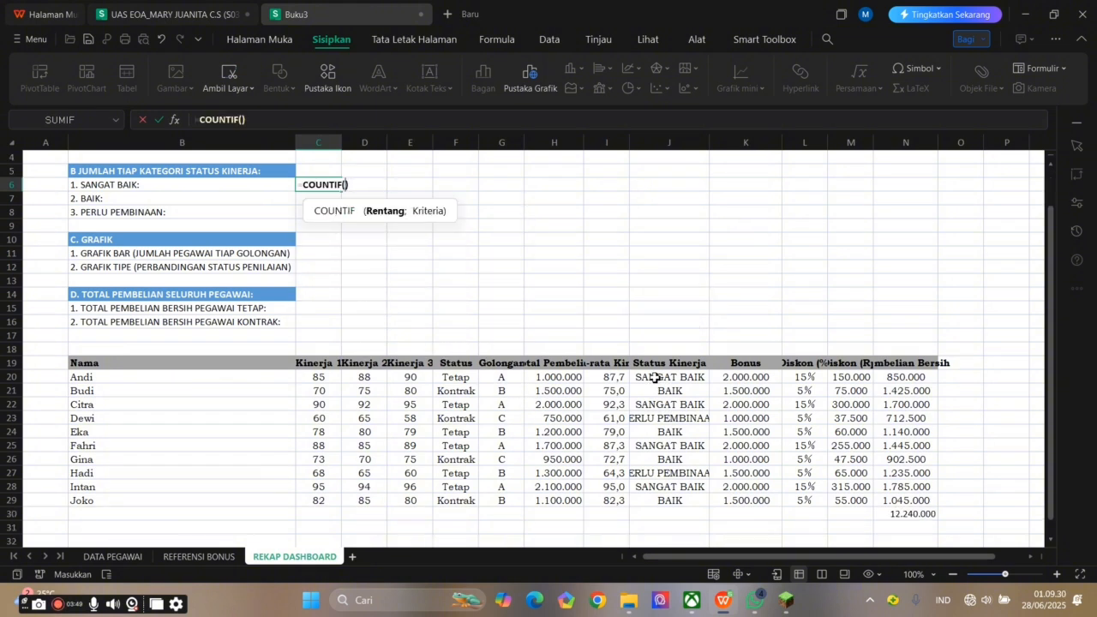
{"action": "left_click_drag", "start_coordinate": [655, 377], "coordinate": [677, 497]}
{"action": "type", "text": ";"}
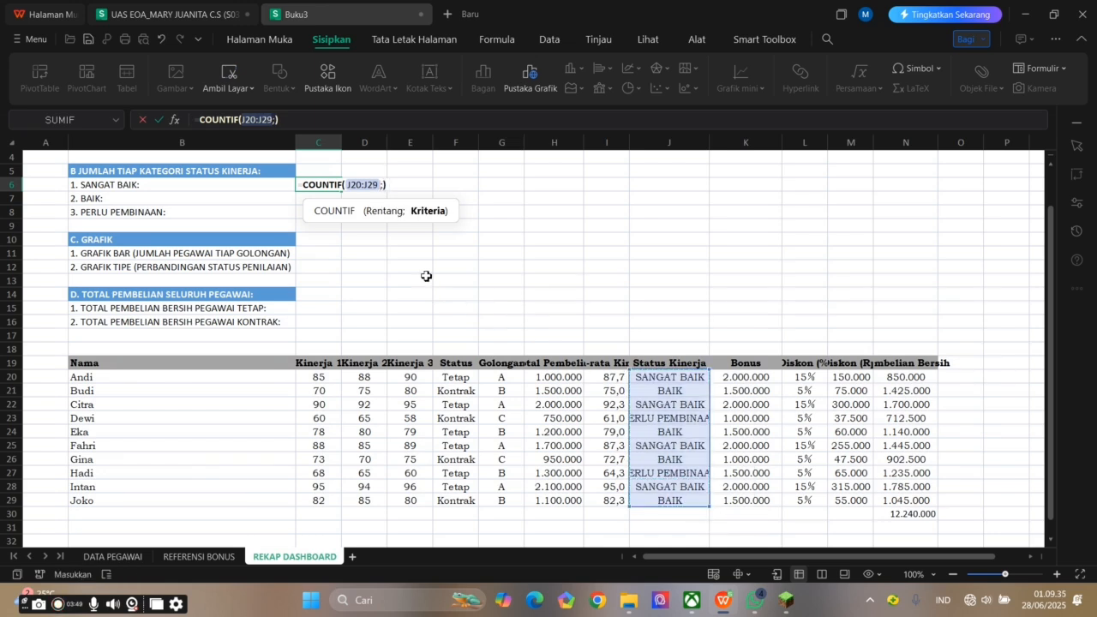
{"action": "type", "text": "\""}
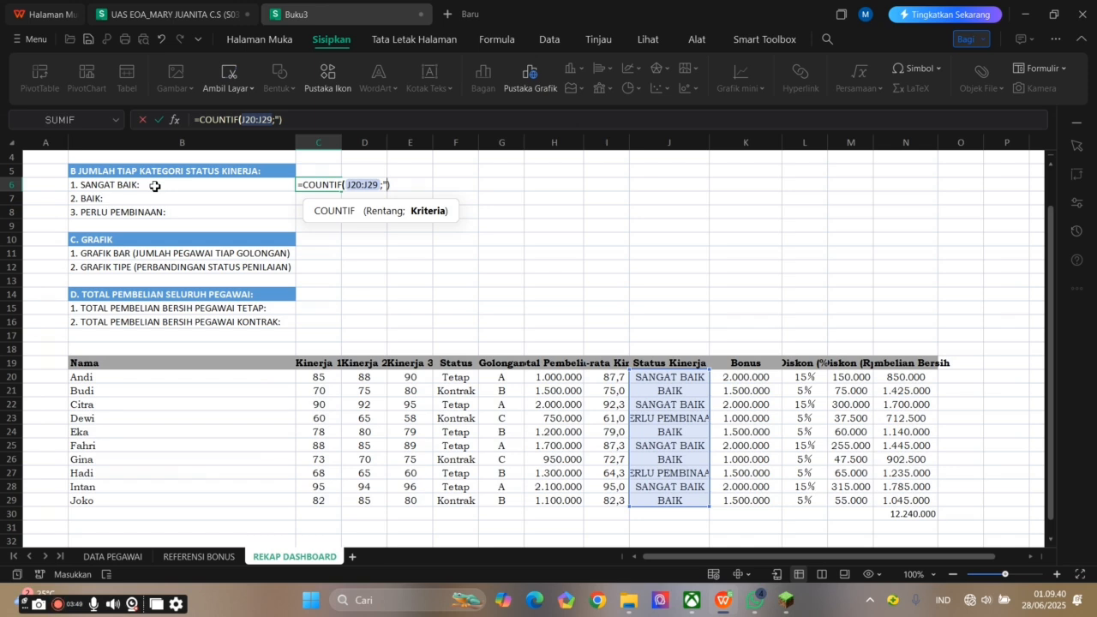
{"action": "type", "text": "SANGAT BAI"}
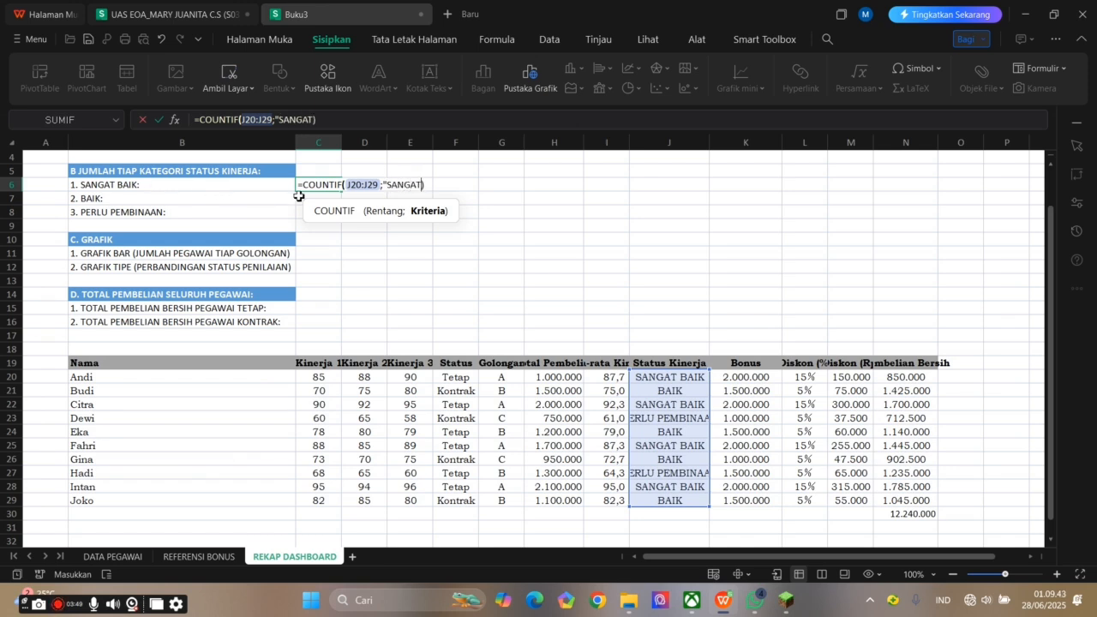
{"action": "type", "text": "K\""}
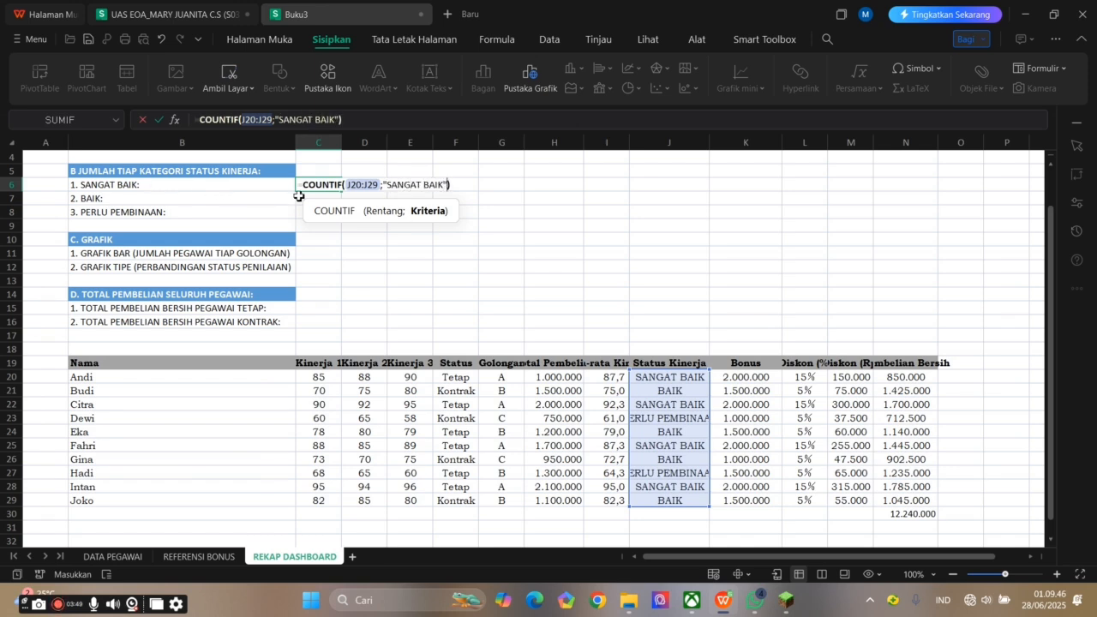
{"action": "key", "text": "Return"}
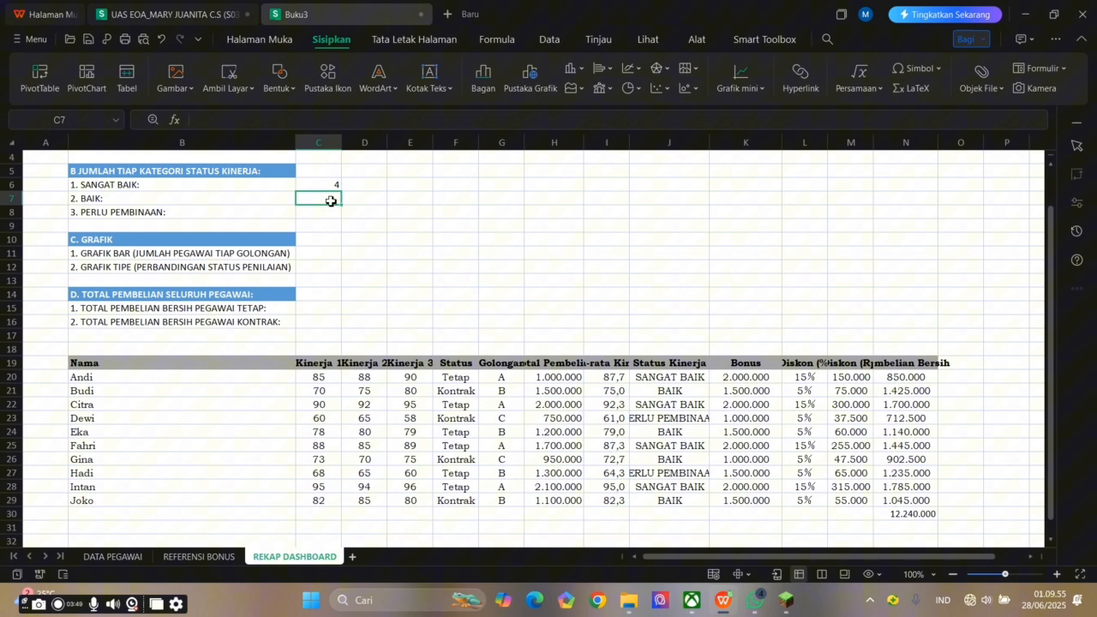
- Count the BAIK employees in C7 with a COUNTIF over the Status Kinerja range J20:J29
{"action": "left_click", "coordinate": [163, 203]}
{"action": "left_click", "coordinate": [181, 214]}
{"action": "left_click", "coordinate": [301, 198]}
{"action": "type", "text": "=C"}
{"action": "type", "text": "OUNT"}
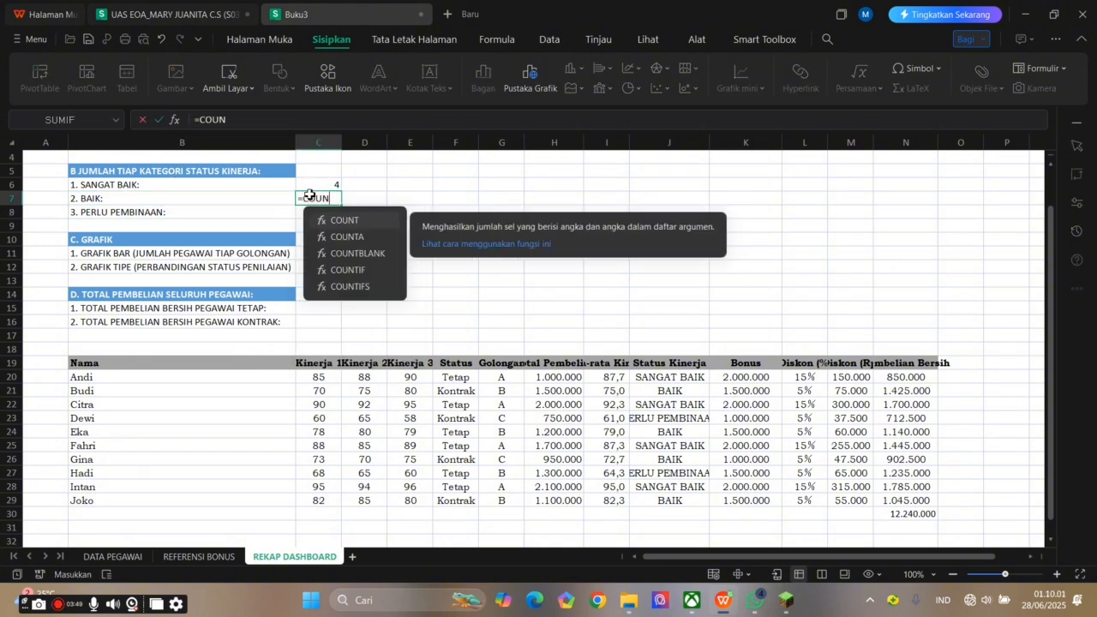
{"action": "double_click", "coordinate": [347, 269]}
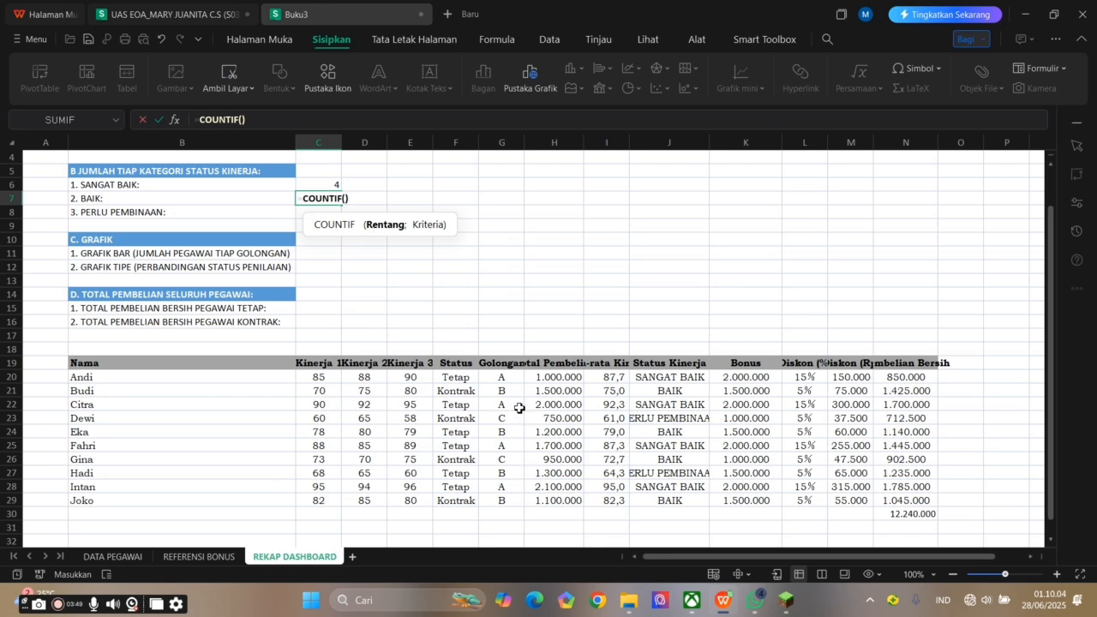
{"action": "left_click_drag", "start_coordinate": [654, 380], "coordinate": [675, 503]}
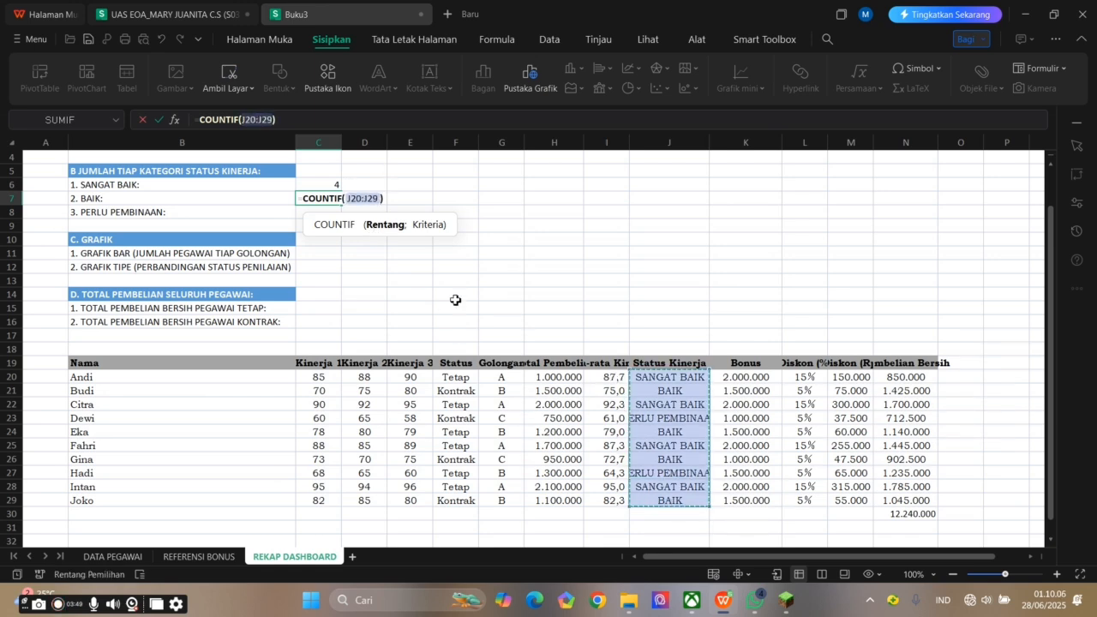
{"action": "type", "text": ";"}
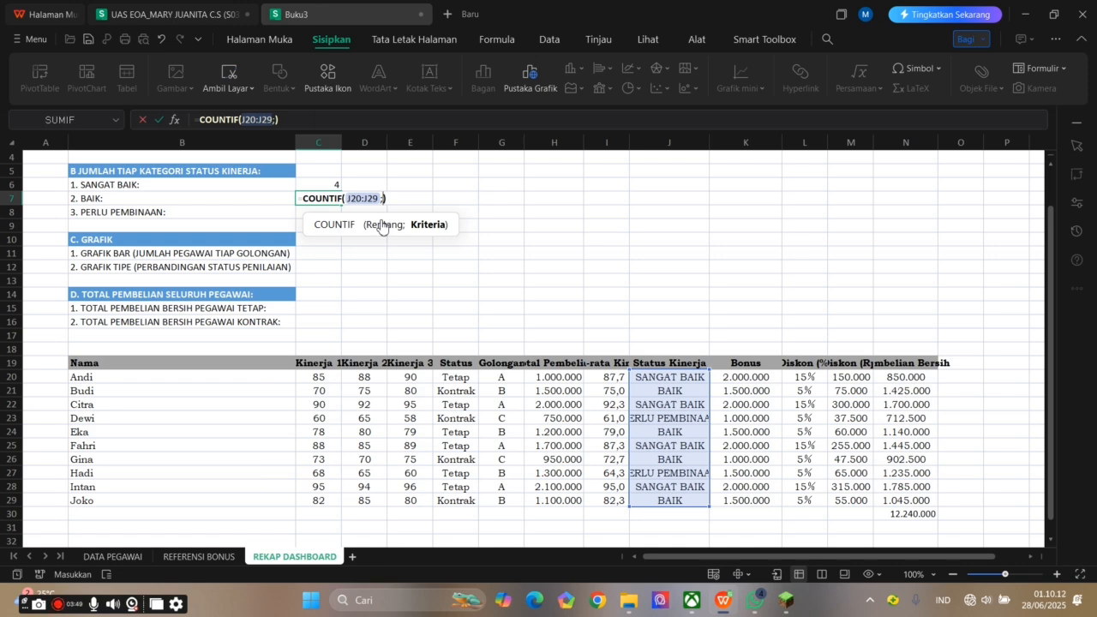
{"action": "type", "text": "\"BAIK\""}
{"action": "key", "text": "Return"}
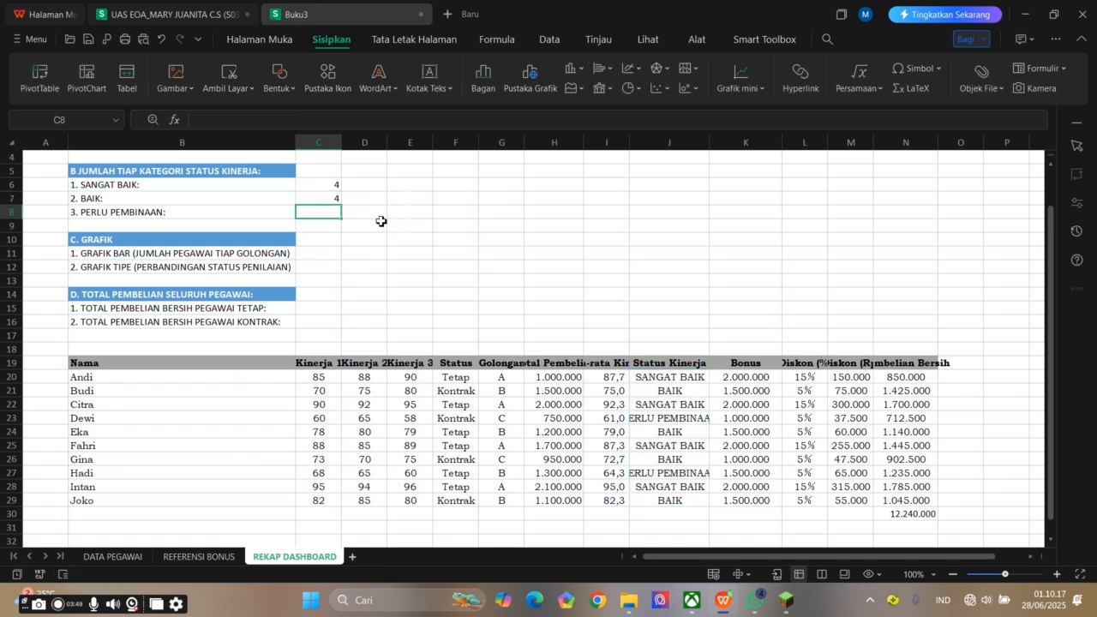
{"action": "left_click", "coordinate": [328, 199]}
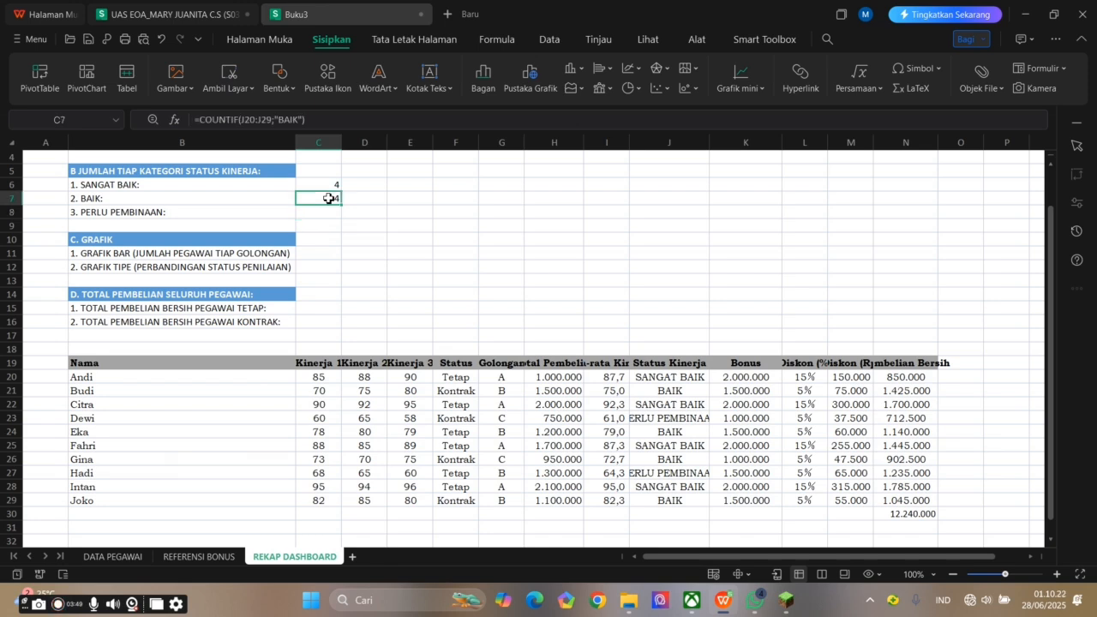
- Count the PERLU PEMBINAAN employees in C8 with a COUNTIF over the Status Kinerja range J20:J29
{"action": "left_click", "coordinate": [326, 213]}
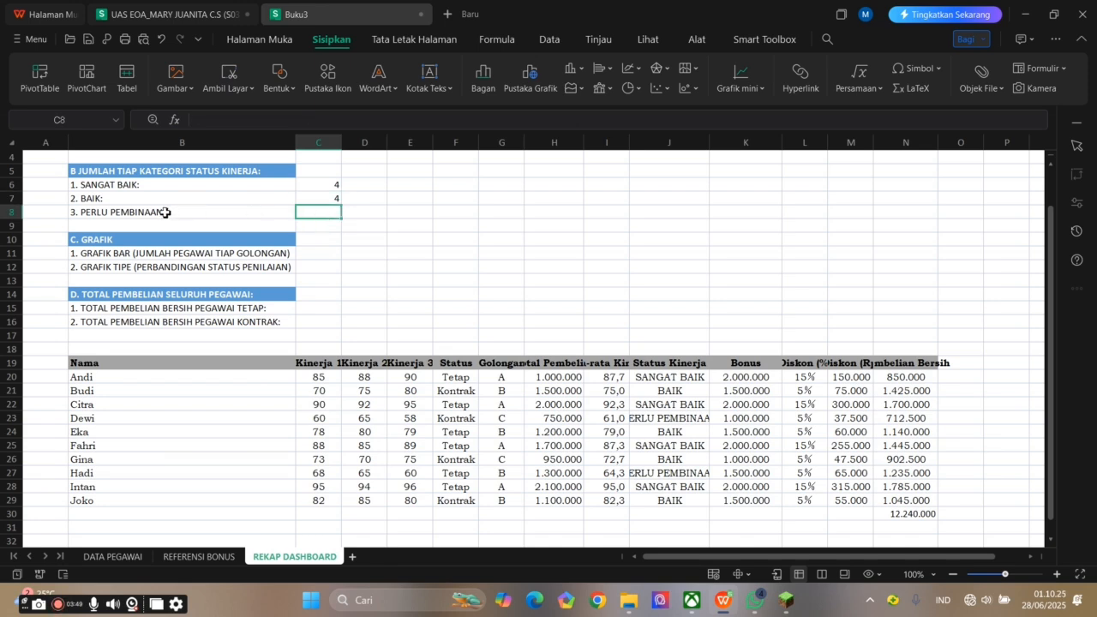
{"action": "left_click", "coordinate": [165, 213]}
{"action": "left_click", "coordinate": [318, 215]}
{"action": "type", "text": "=COUNT"}
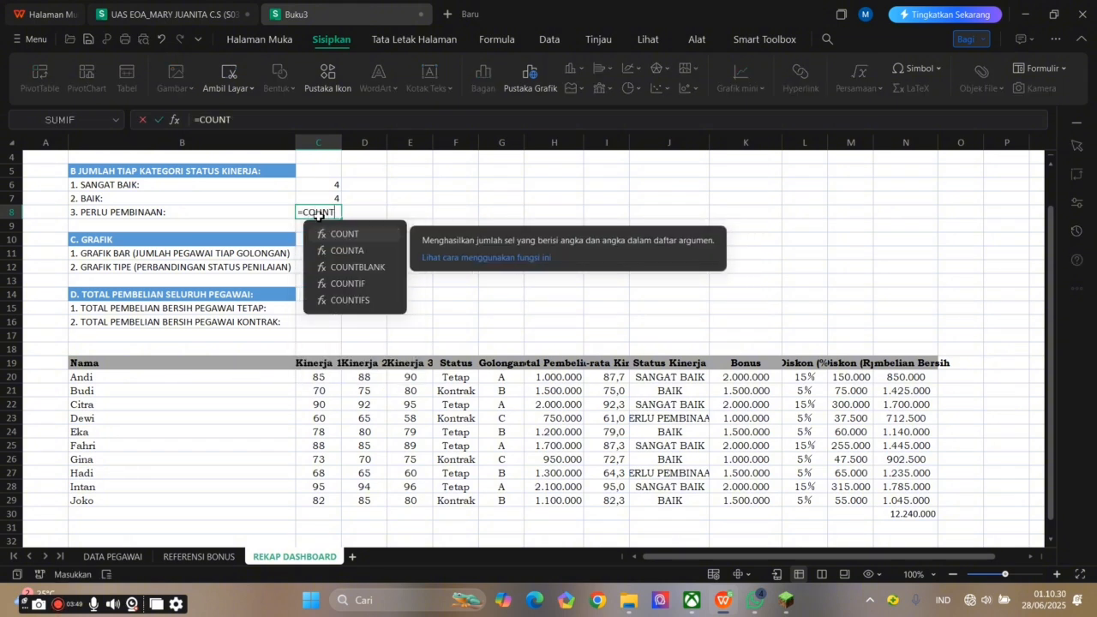
{"action": "double_click", "coordinate": [351, 285]}
{"action": "left_click_drag", "start_coordinate": [656, 377], "coordinate": [666, 500]}
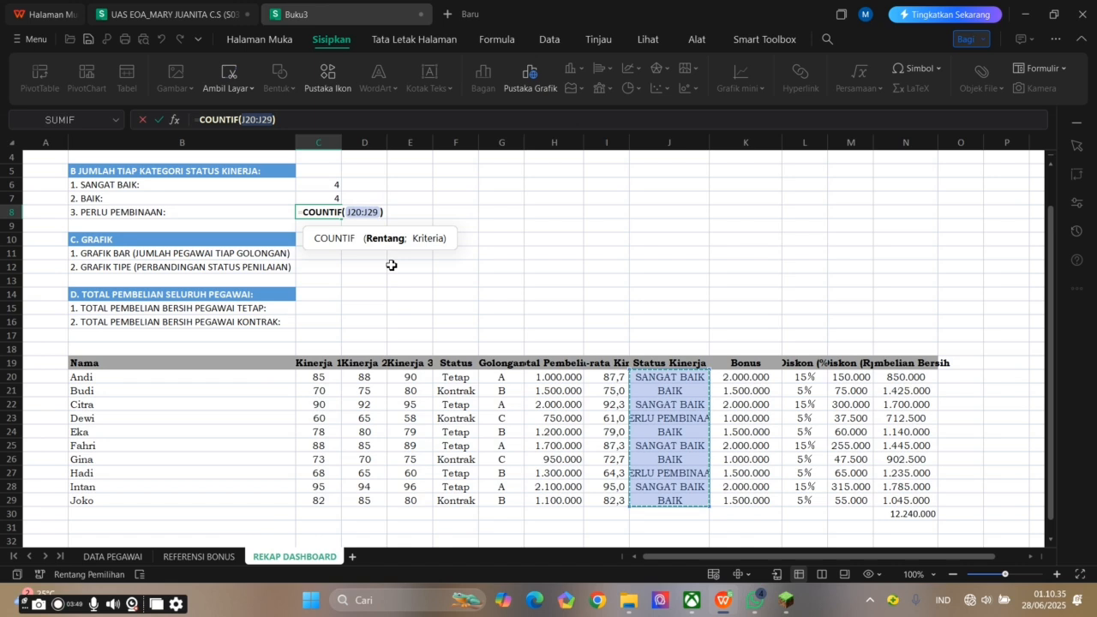
{"action": "type", "text": ";\"PERLU PEMBINAAN"}
{"action": "key", "text": "Return"}
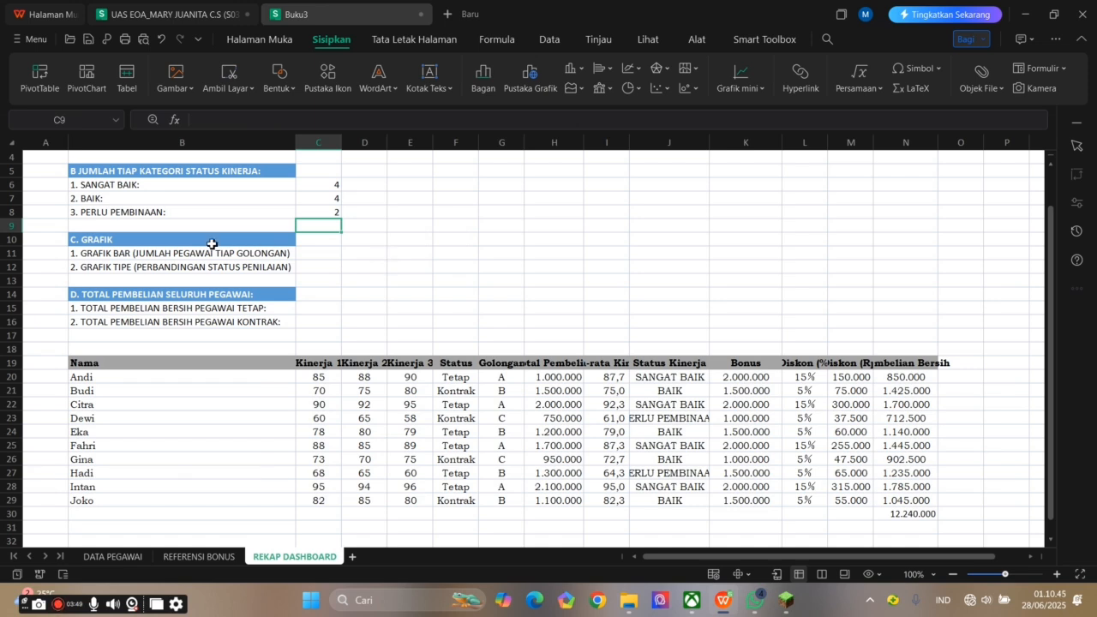
- Total all employees' net purchases in C14 beside TOTAL PEMBELIAN SELURUH PEGAWAI with a SUM of N20:N29
{"action": "left_click", "coordinate": [211, 243]}
{"action": "left_click", "coordinate": [201, 256]}
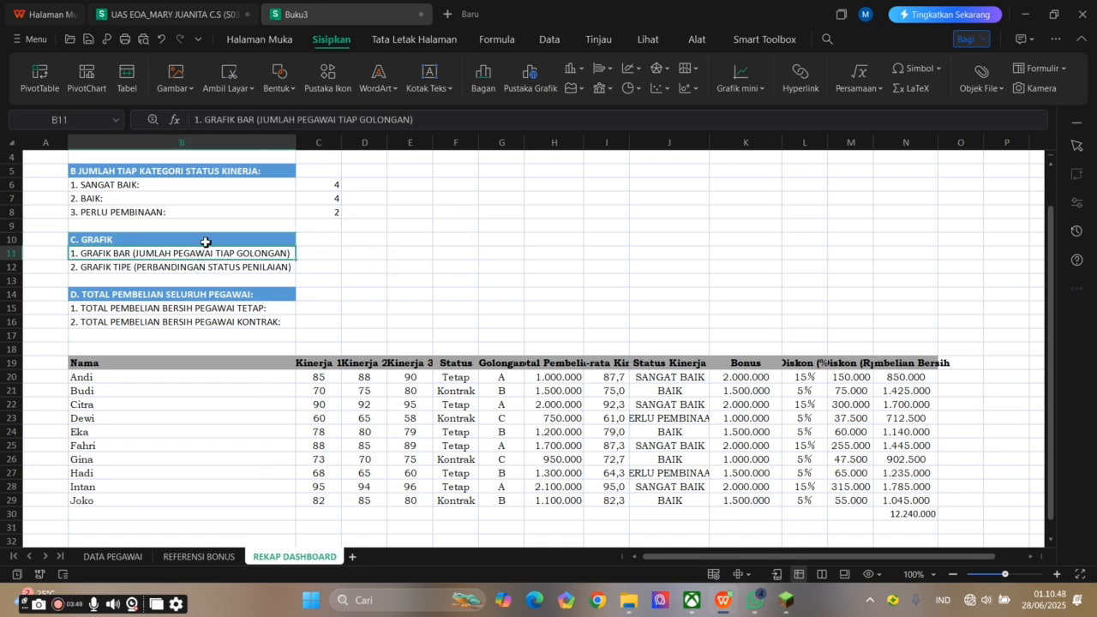
{"action": "left_click", "coordinate": [212, 268]}
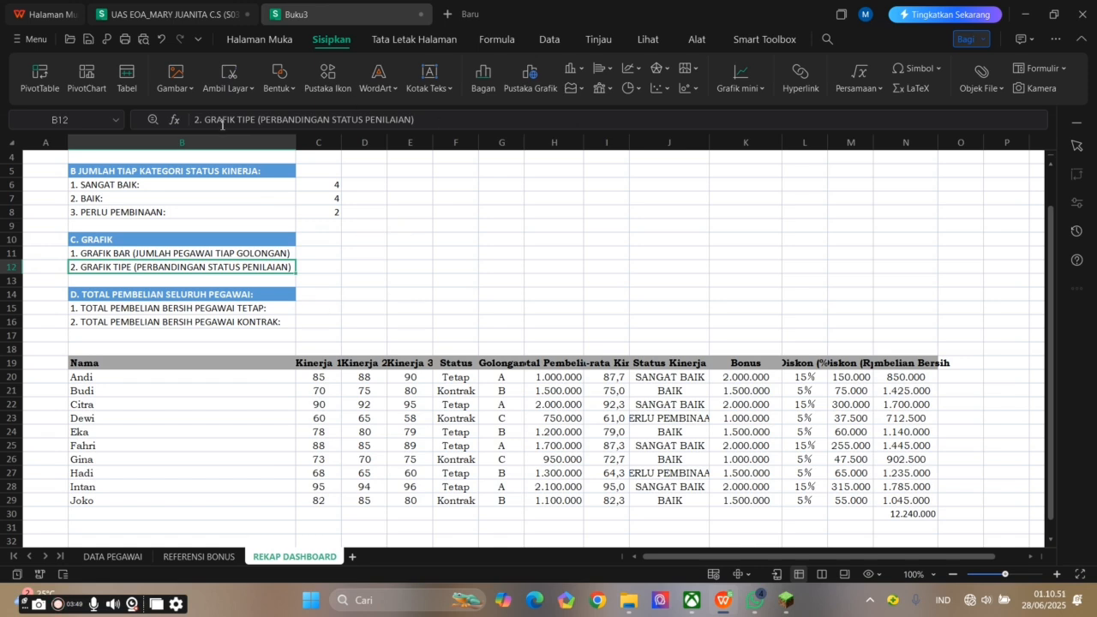
{"action": "left_click", "coordinate": [288, 298]}
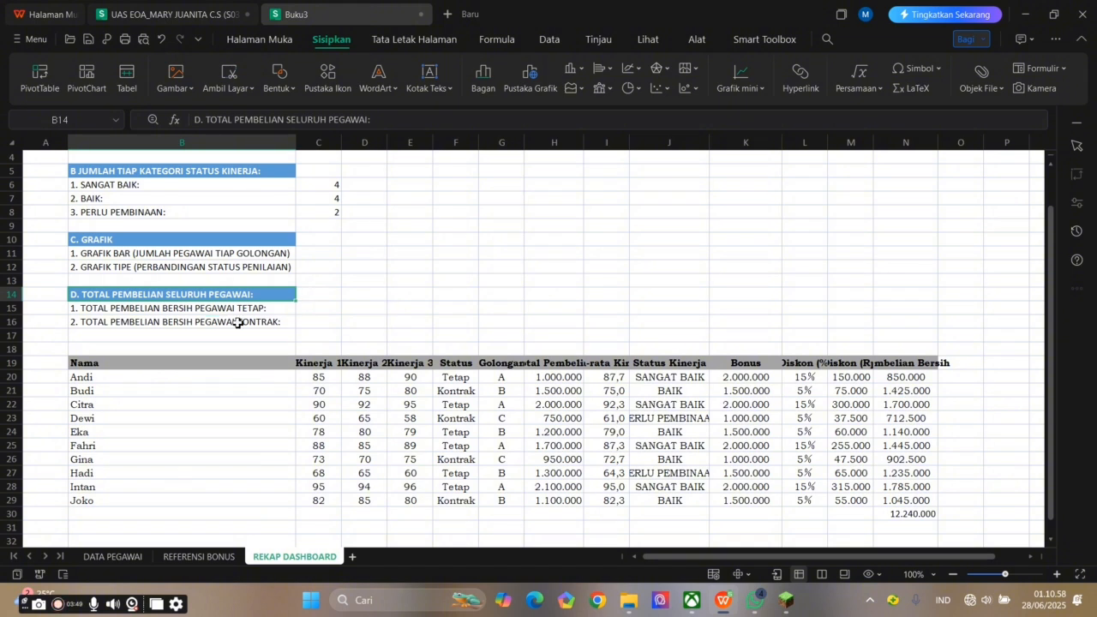
{"action": "left_click", "coordinate": [338, 293]}
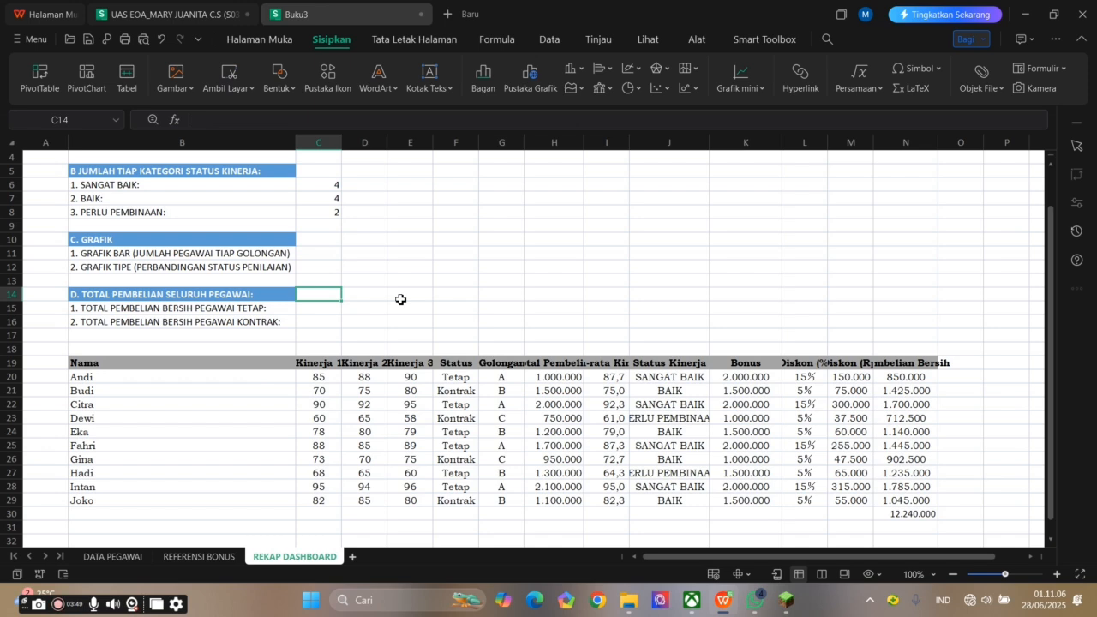
{"action": "type", "text": "=SUM"}
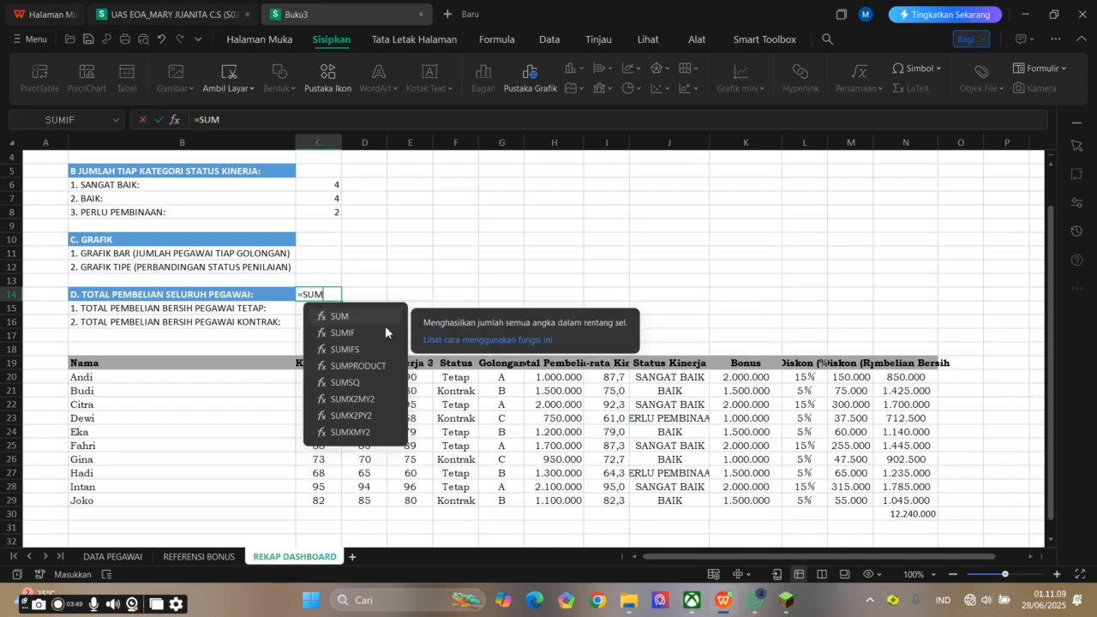
{"action": "key", "text": "Tab"}
{"action": "scroll", "coordinate": [955, 370], "scroll_direction": "down", "scroll_amount": 1}
{"action": "left_click_drag", "start_coordinate": [910, 335], "coordinate": [932, 459]}
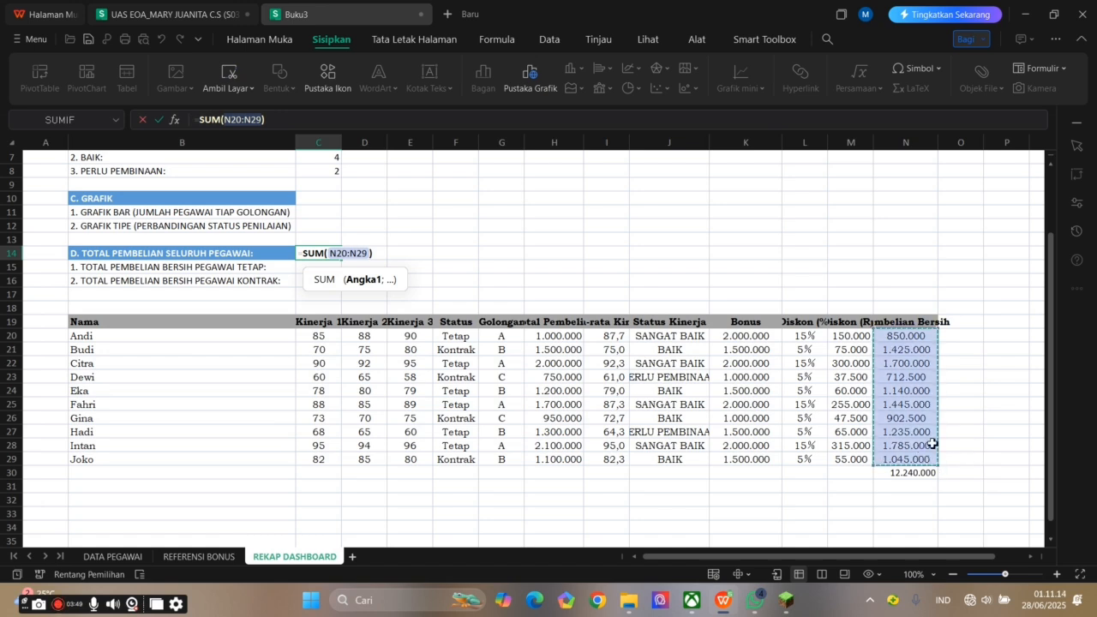
{"action": "key", "text": "Return"}
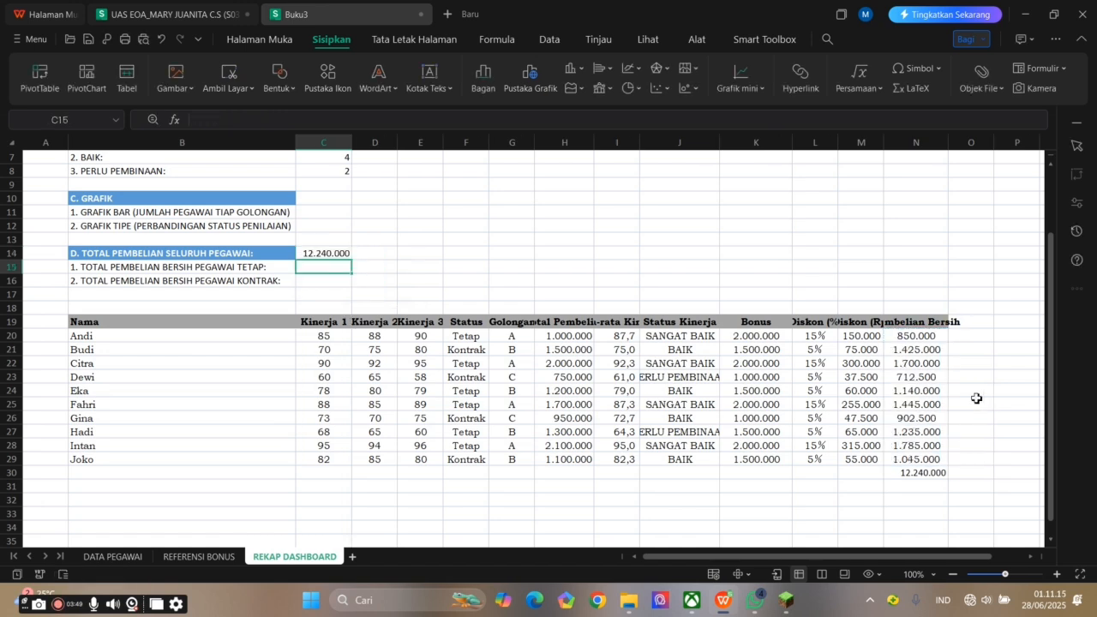
{"action": "left_click", "coordinate": [335, 256]}
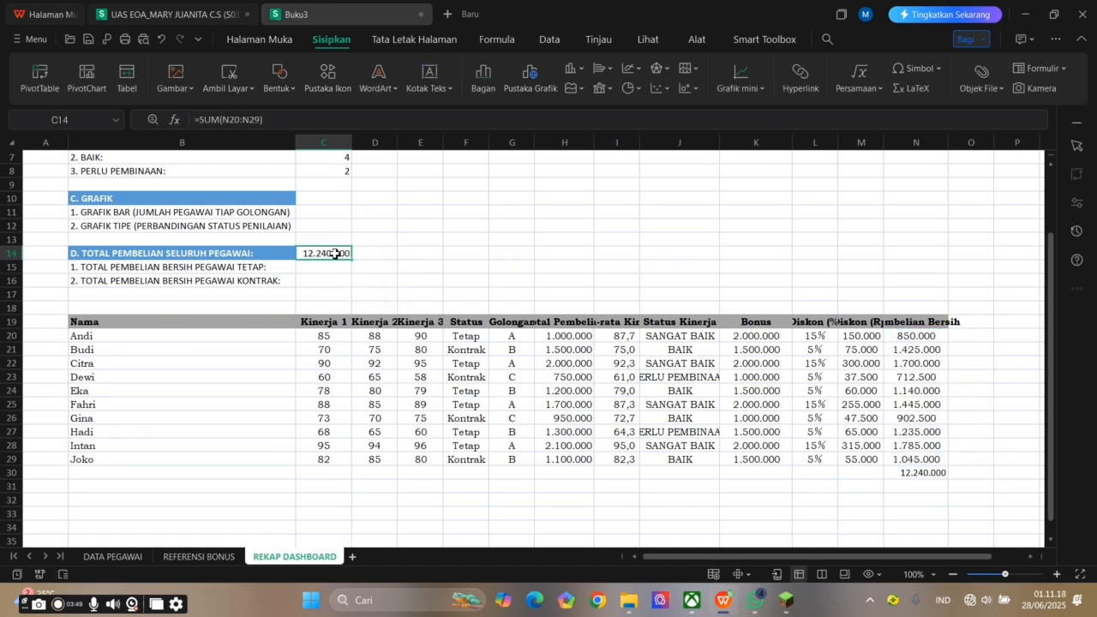
{"action": "left_click", "coordinate": [910, 472]}
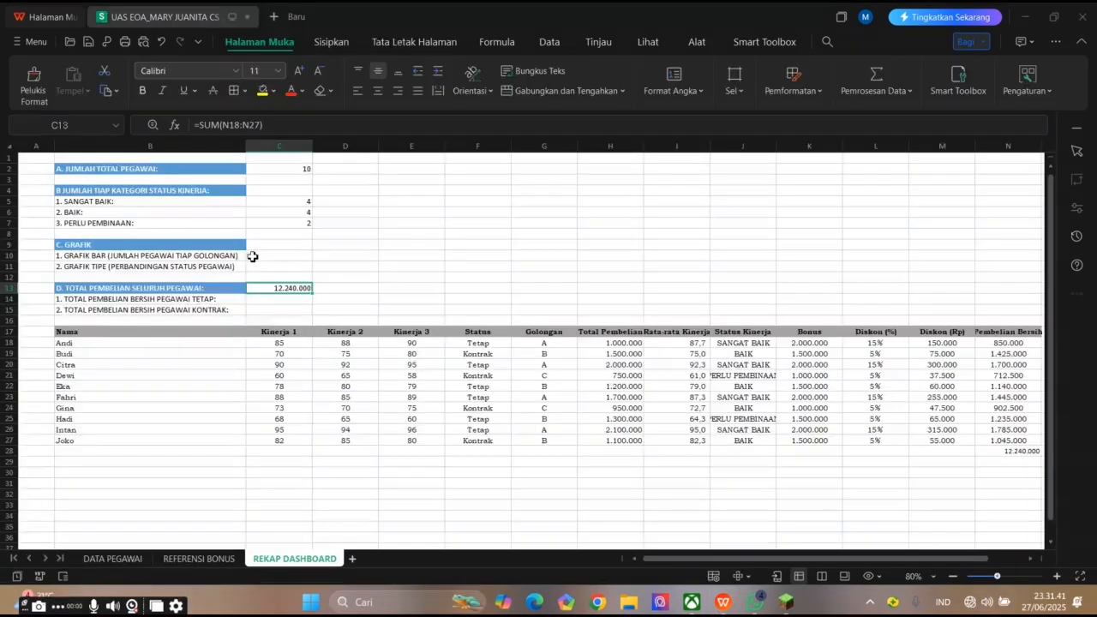
- Total the permanent employees' net purchases in C14 with a SUMIF of N18:N27 where the Status range F18:F27 is "TETAP"
{"action": "left_click", "coordinate": [270, 300]}
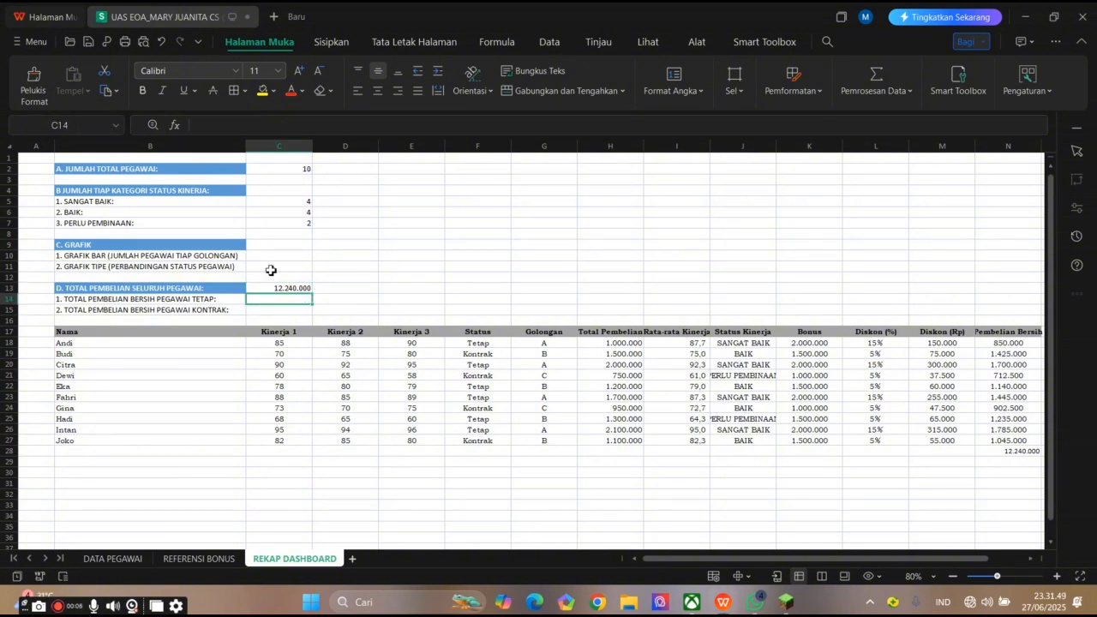
{"action": "type", "text": "=SUM"}
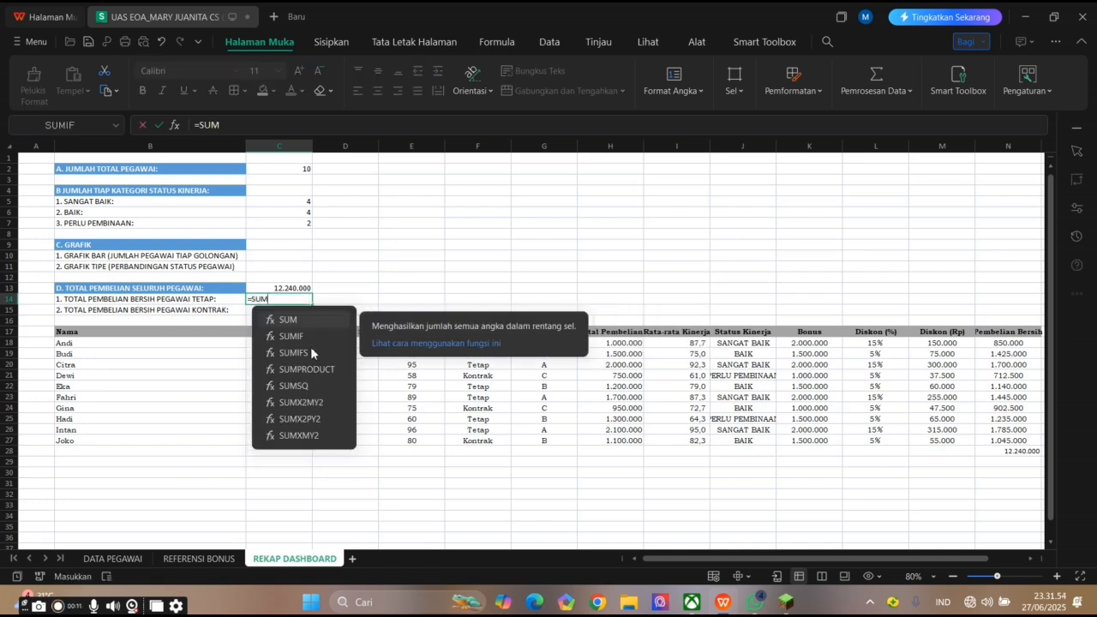
{"action": "double_click", "coordinate": [315, 338]}
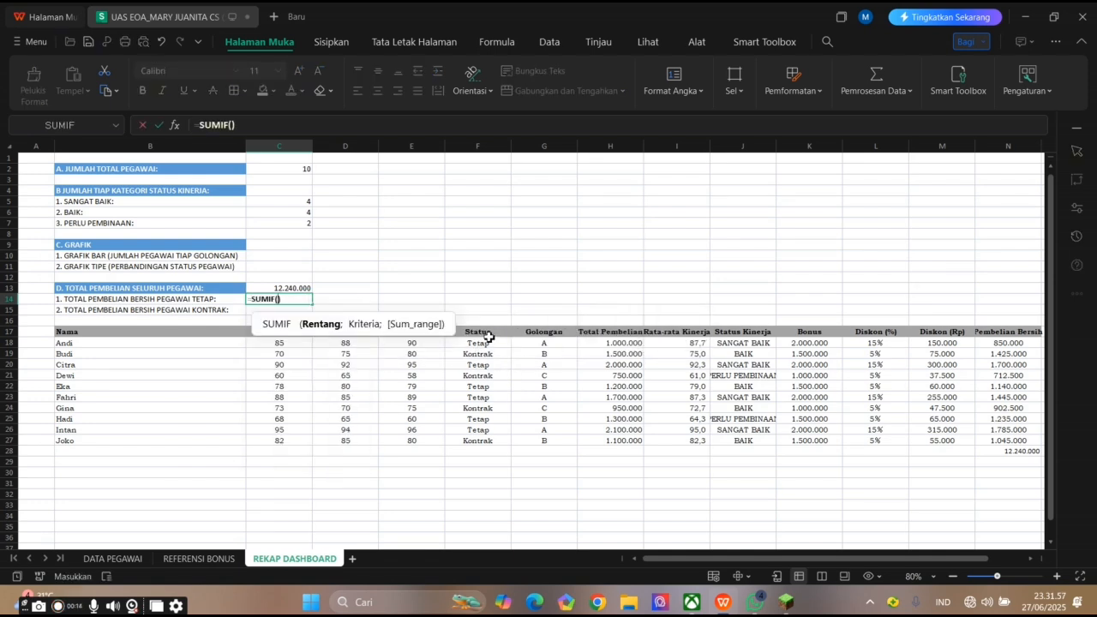
{"action": "left_click_drag", "start_coordinate": [478, 342], "coordinate": [486, 439]}
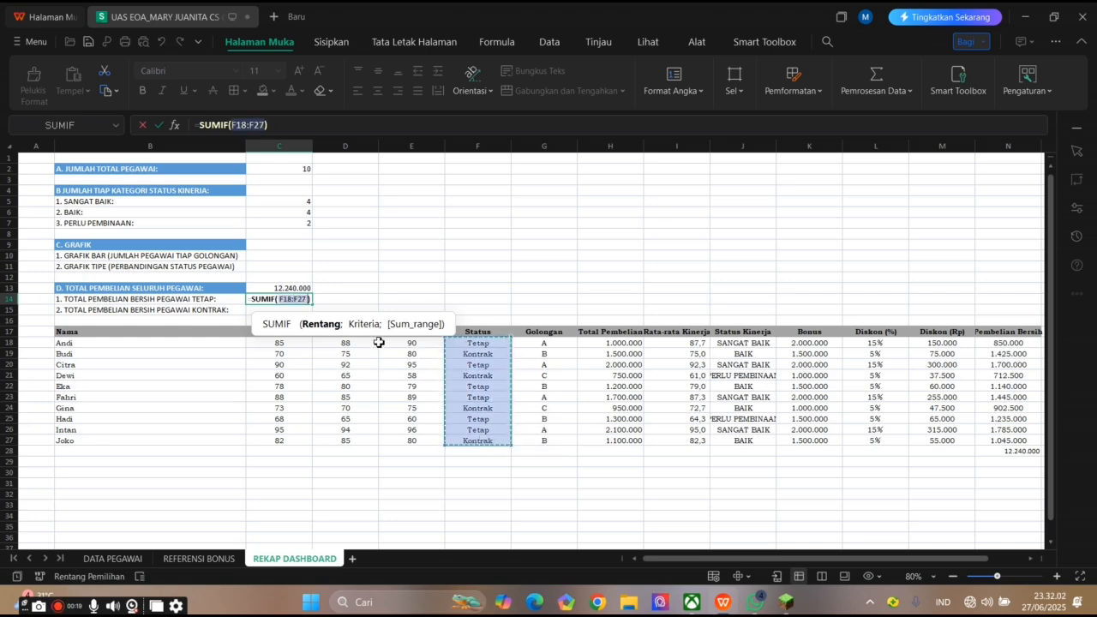
{"action": "type", "text": ";\"TETAP"}
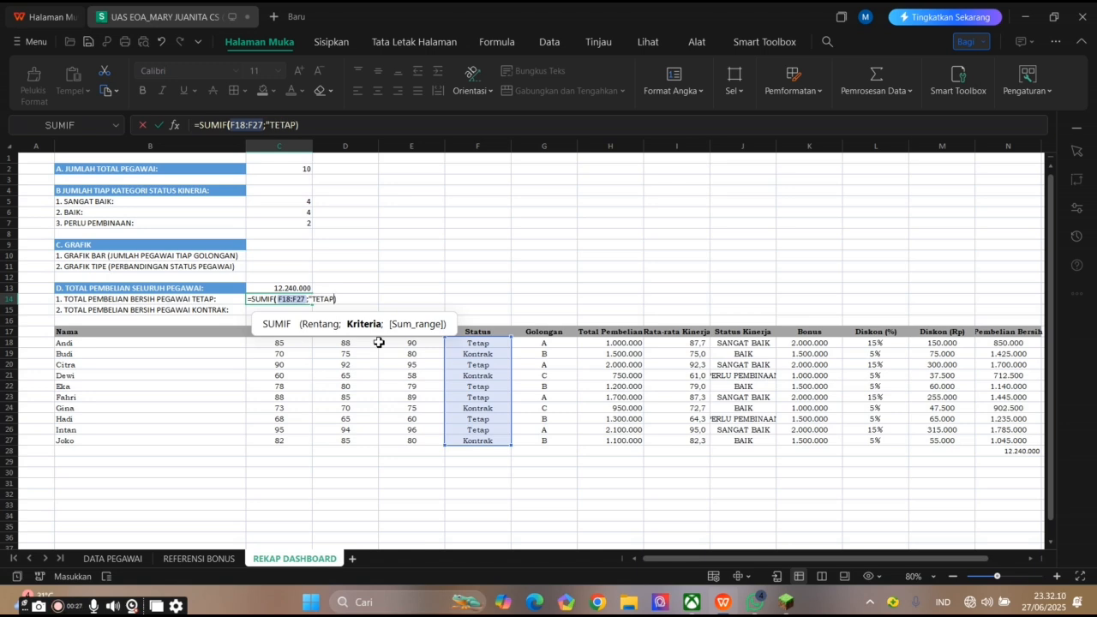
{"action": "type", "text": "\""}
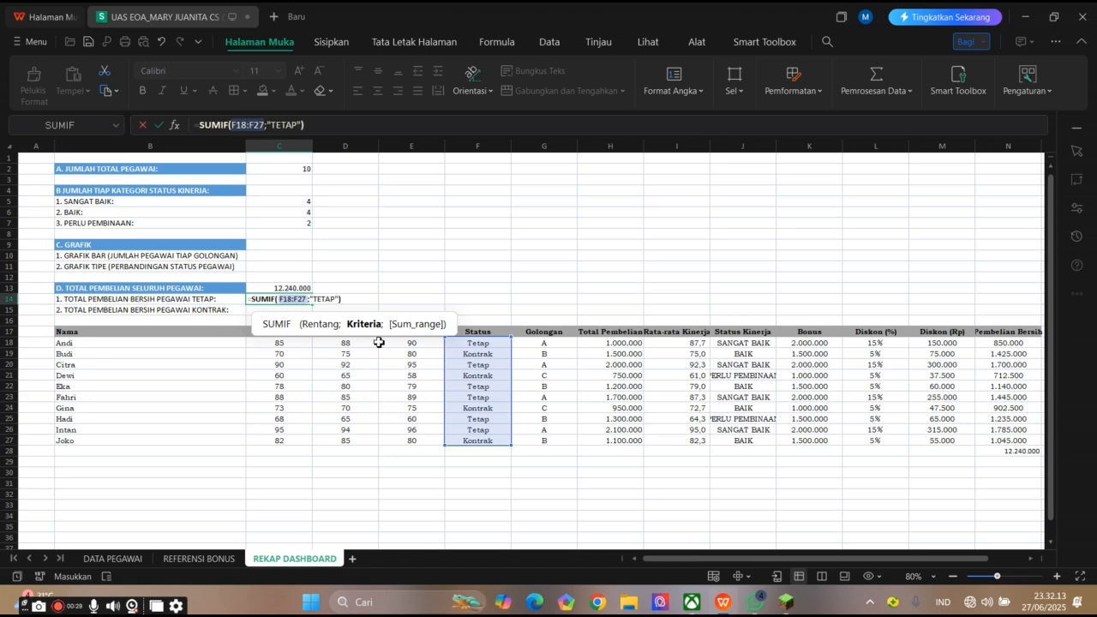
{"action": "type", "text": ";"}
{"action": "left_click_drag", "start_coordinate": [699, 559], "coordinate": [733, 561]}
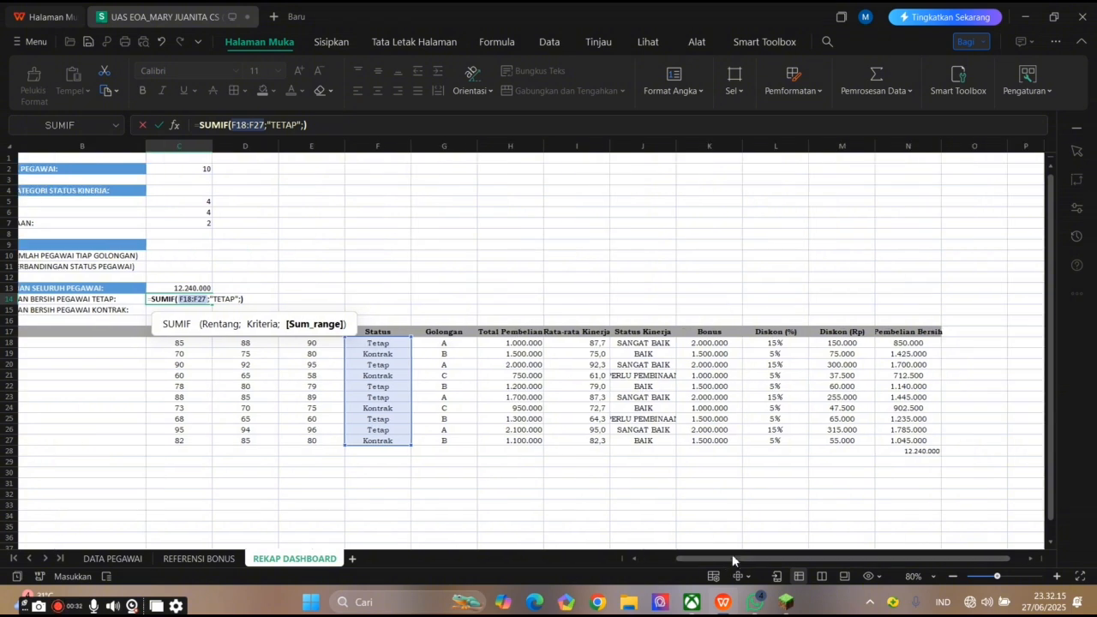
{"action": "left_click", "coordinate": [914, 344]}
{"action": "left_click_drag", "start_coordinate": [914, 344], "coordinate": [915, 441]}
{"action": "key", "text": "Return"}
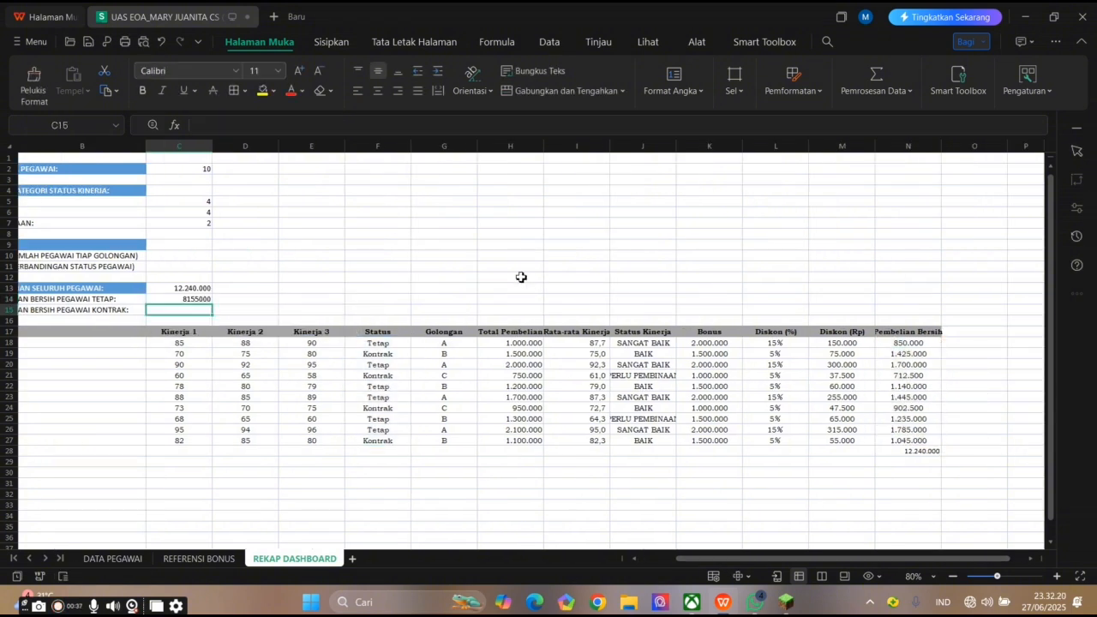
- Total the contract employees' net purchases in C15 with a SUMIF of N18:N27 where the Status range F18:F27 is "KONTRAK"
{"action": "left_click_drag", "start_coordinate": [742, 559], "coordinate": [707, 559]}
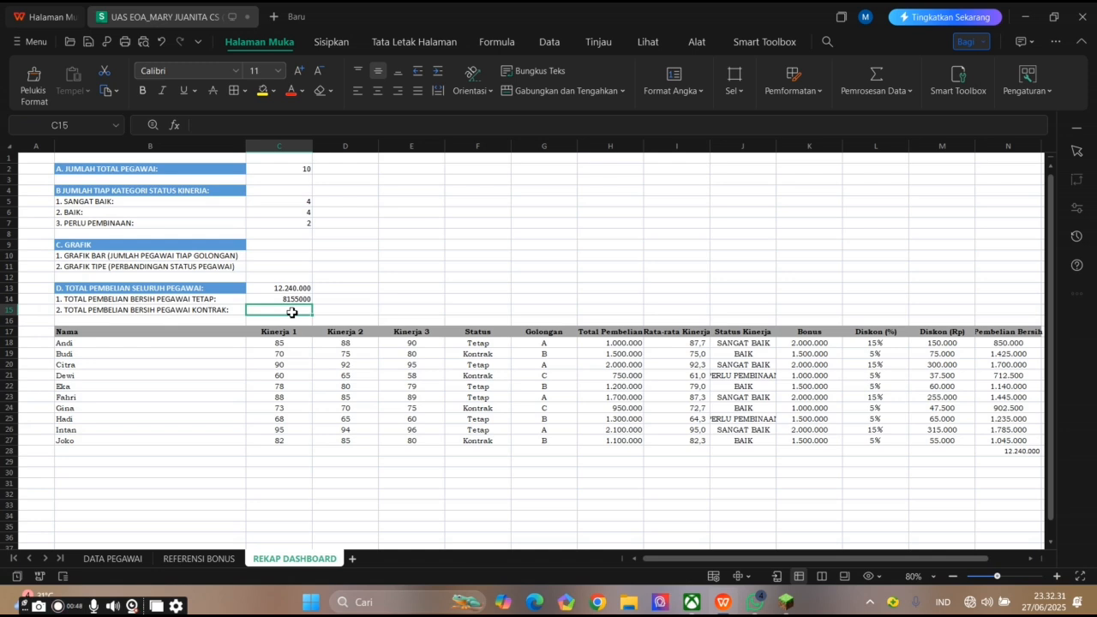
{"action": "type", "text": "=SUMI"}
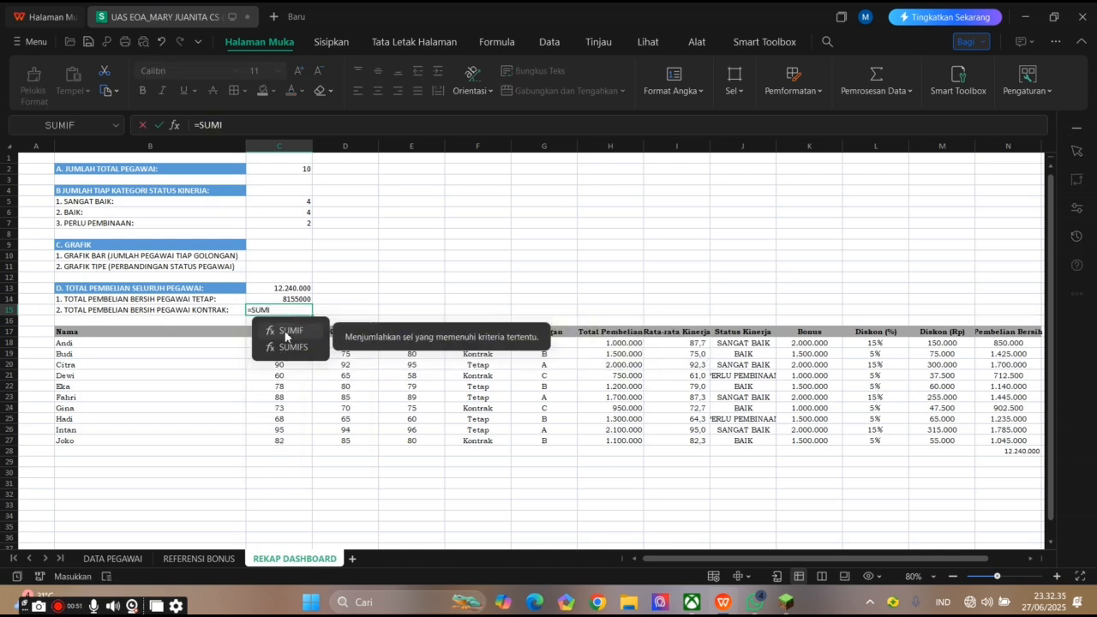
{"action": "double_click", "coordinate": [285, 331]}
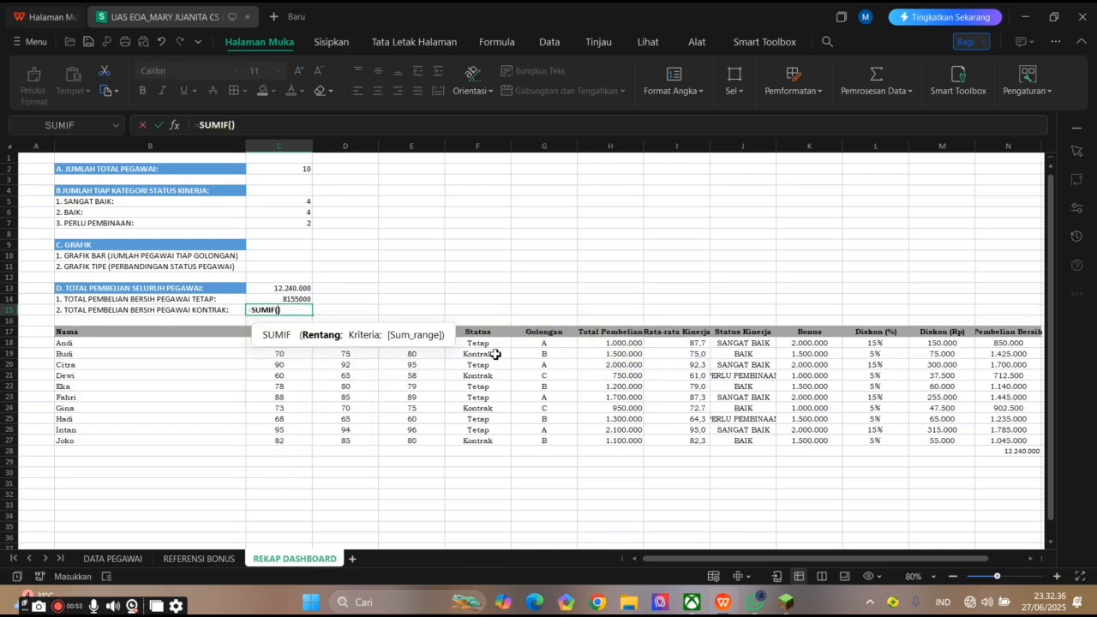
{"action": "left_click_drag", "start_coordinate": [497, 348], "coordinate": [485, 440]}
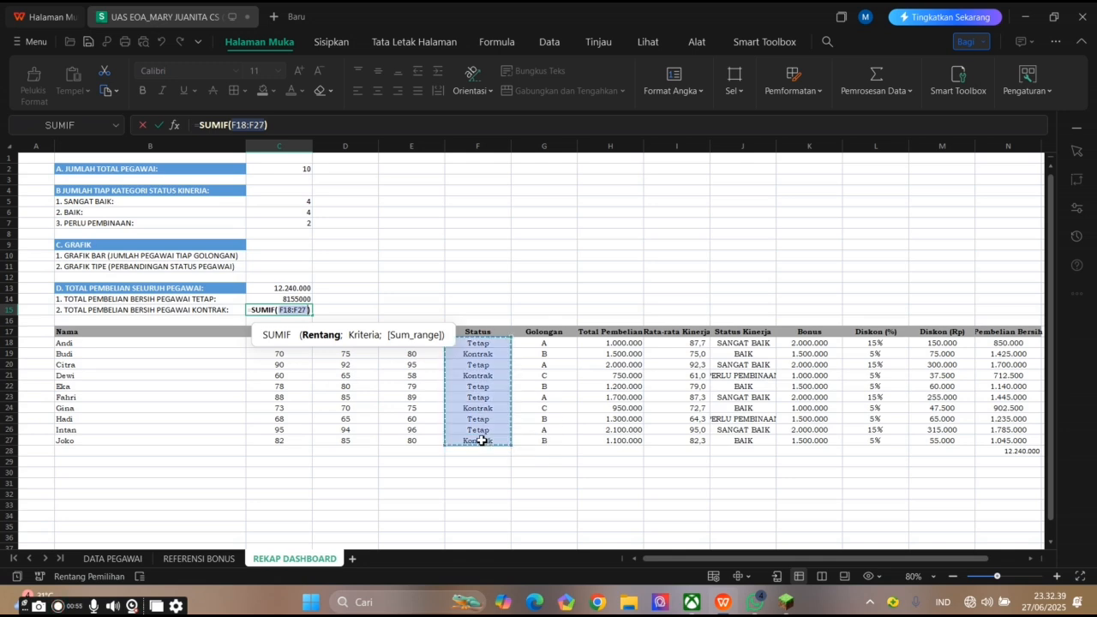
{"action": "type", "text": ";"}
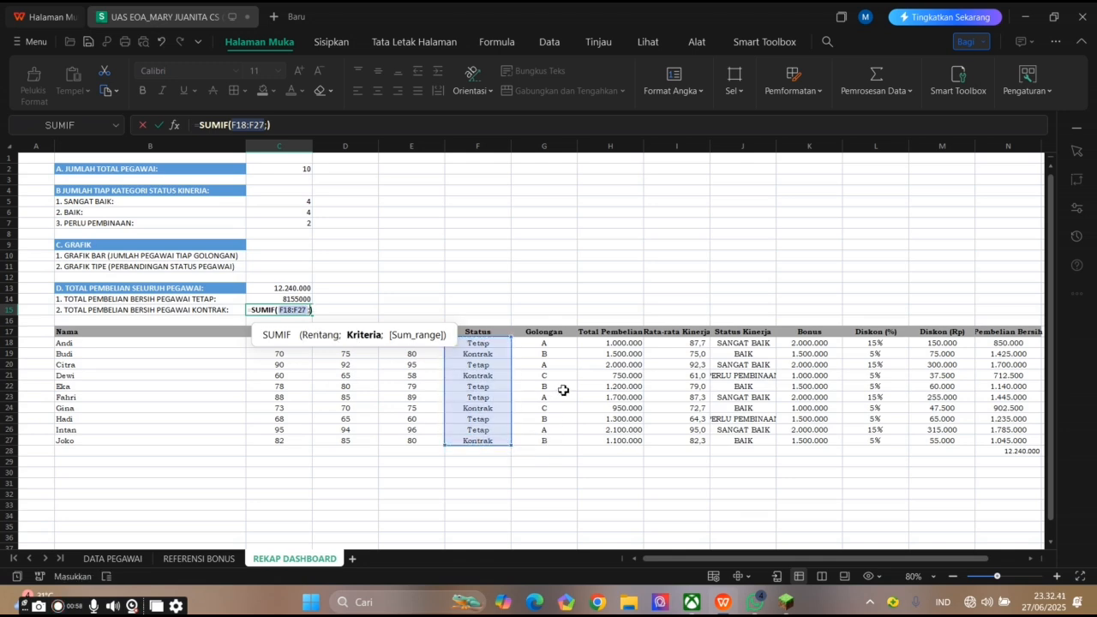
{"action": "type", "text": "\"KONTRAK\""}
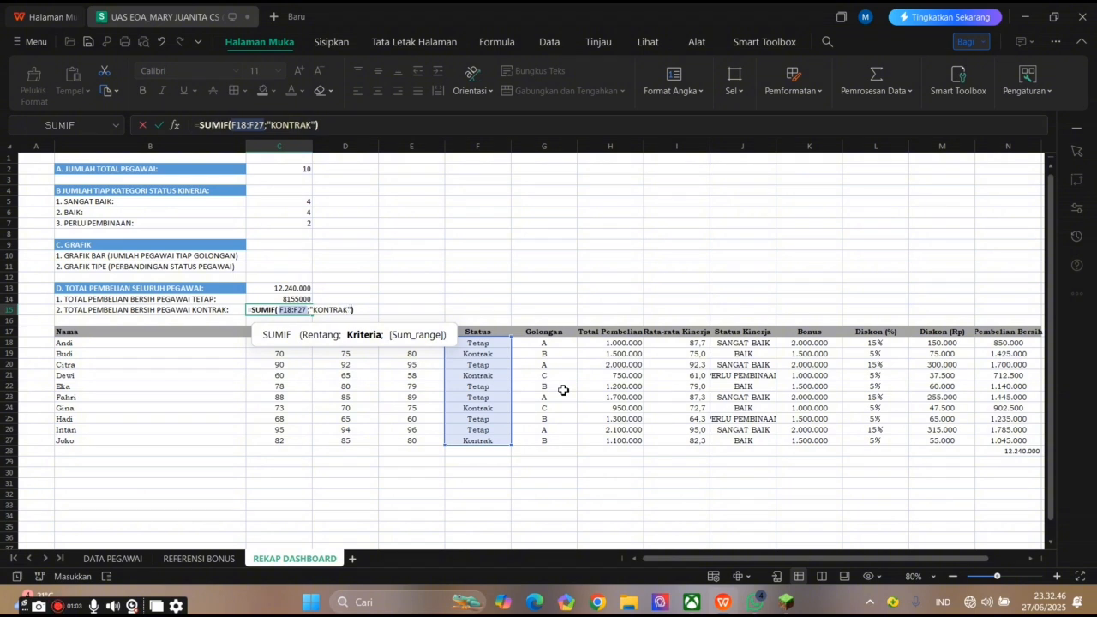
{"action": "type", "text": ";"}
{"action": "scroll", "coordinate": [705, 556], "scroll_direction": "right", "scroll_amount": 2}
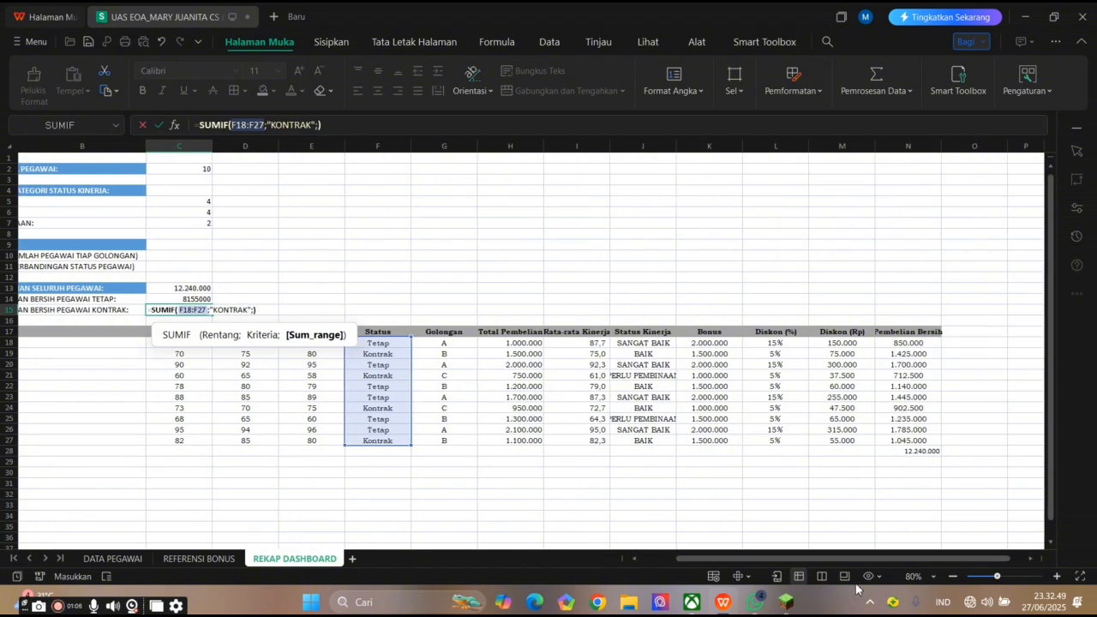
{"action": "left_click_drag", "start_coordinate": [918, 342], "coordinate": [926, 442]}
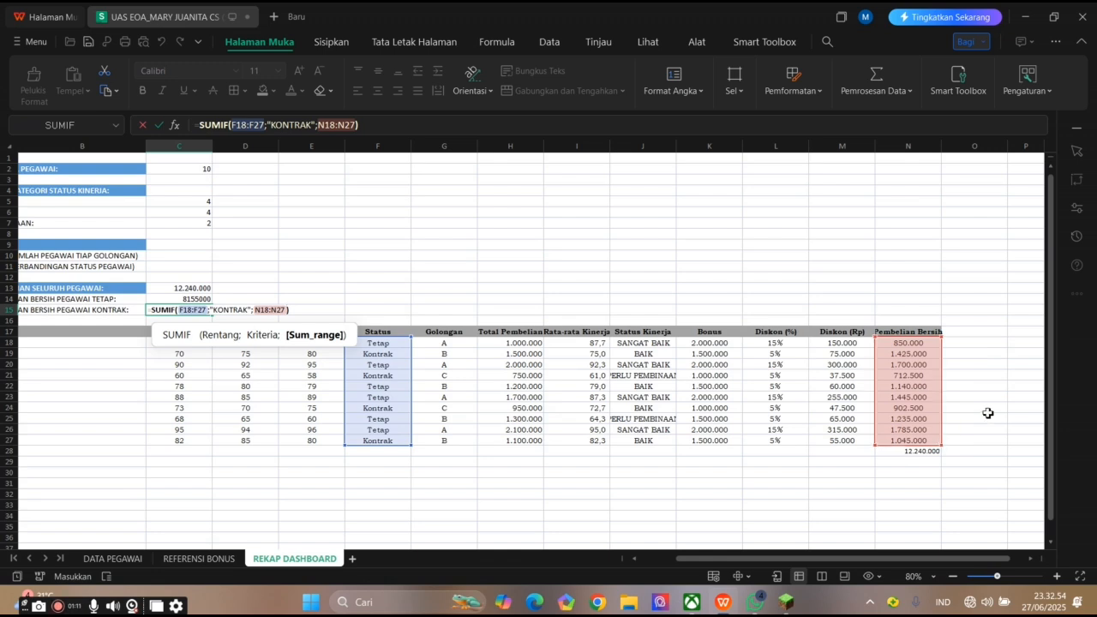
{"action": "key", "text": "Return"}
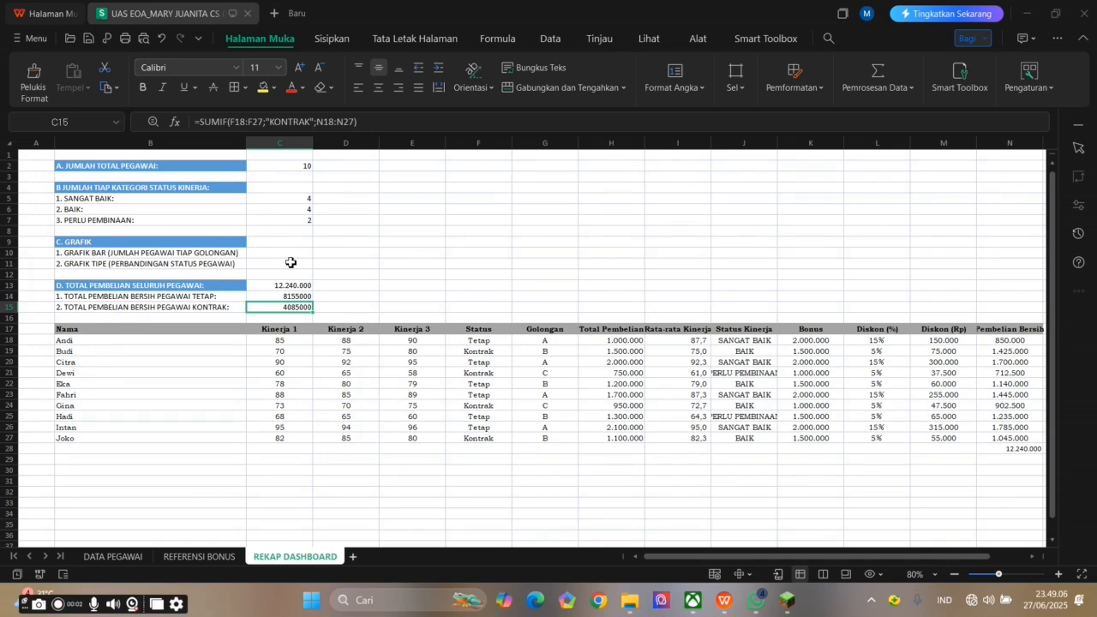
- Start a helper table for the bar chart with the headers GOLONGAN in E2 and JUMLAH PEGAWAI in F2
{"action": "left_click", "coordinate": [204, 253]}
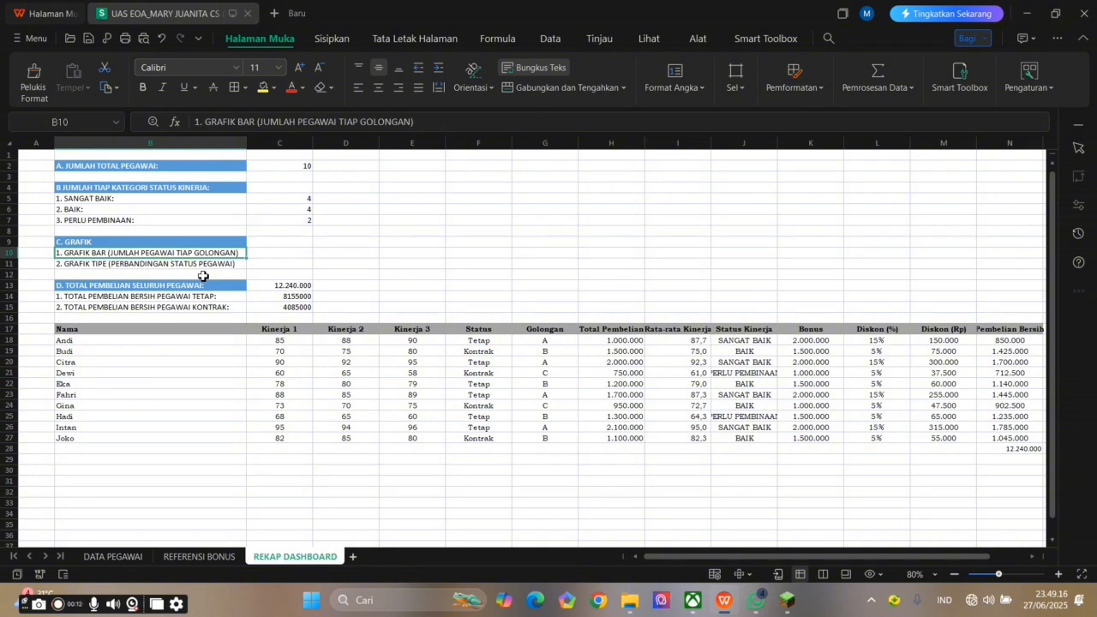
{"action": "key", "text": "Down"}
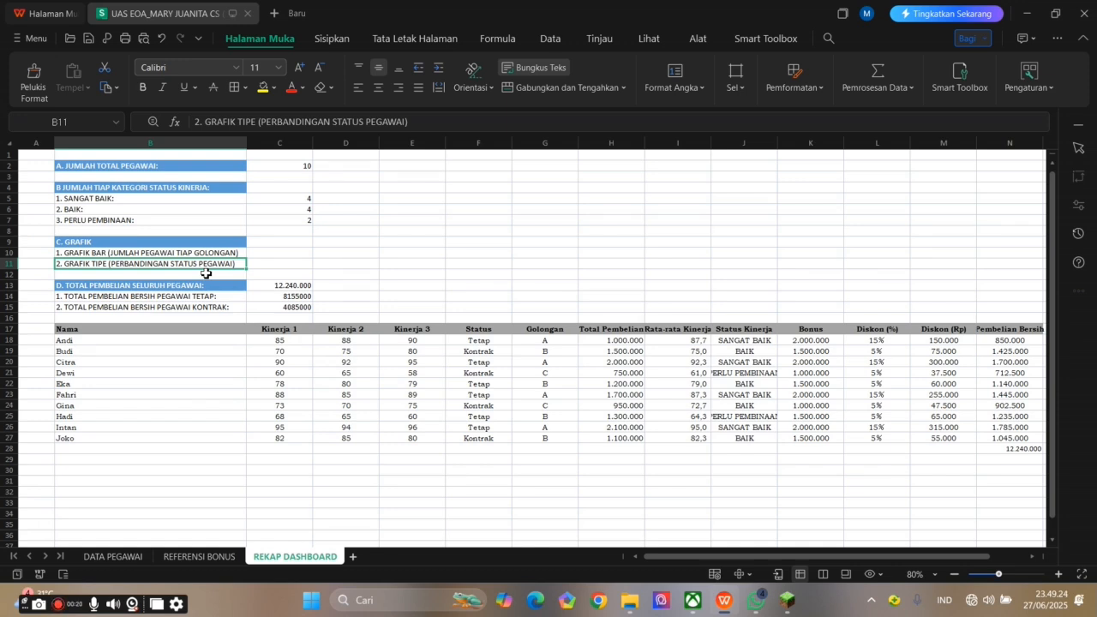
{"action": "left_click", "coordinate": [404, 165]}
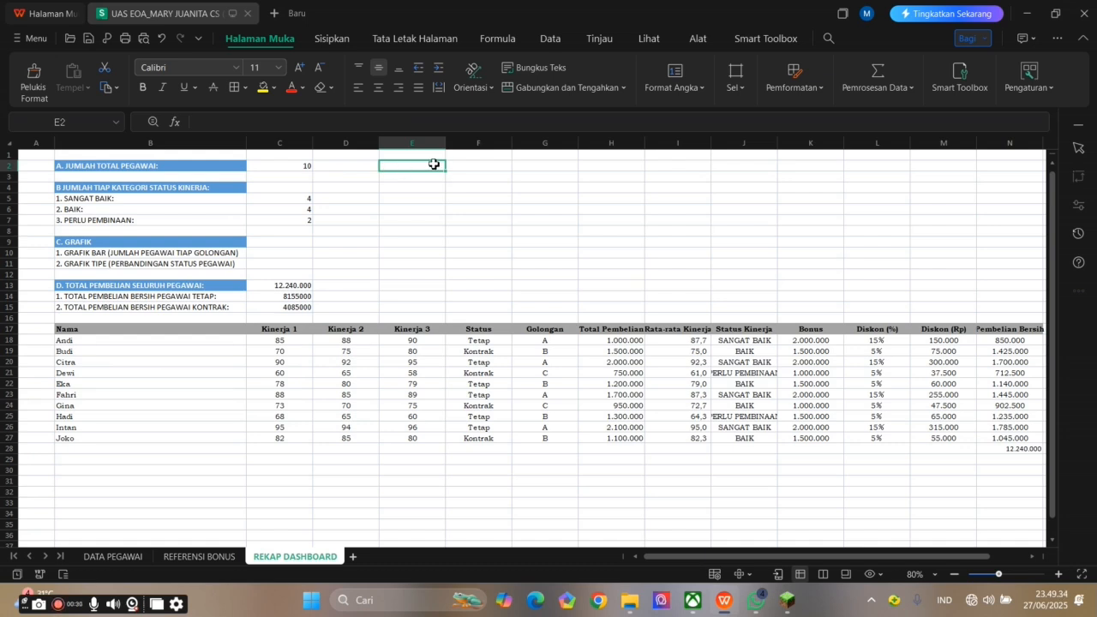
{"action": "type", "text": "GOO"}
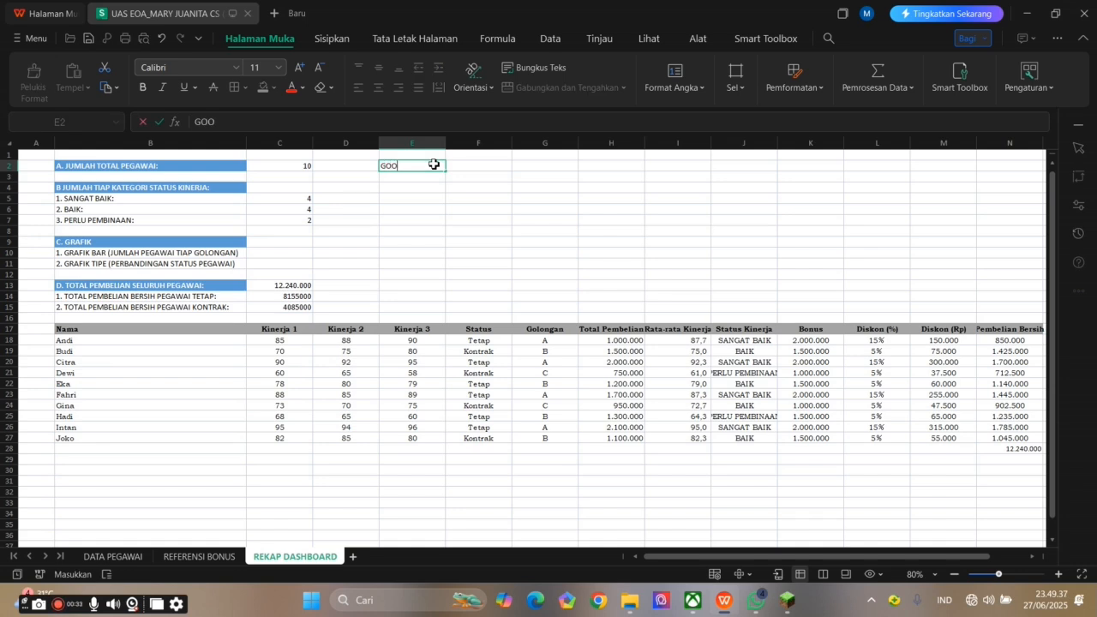
{"action": "type", "text": "ONGAN"}
{"action": "key", "text": "Tab"}
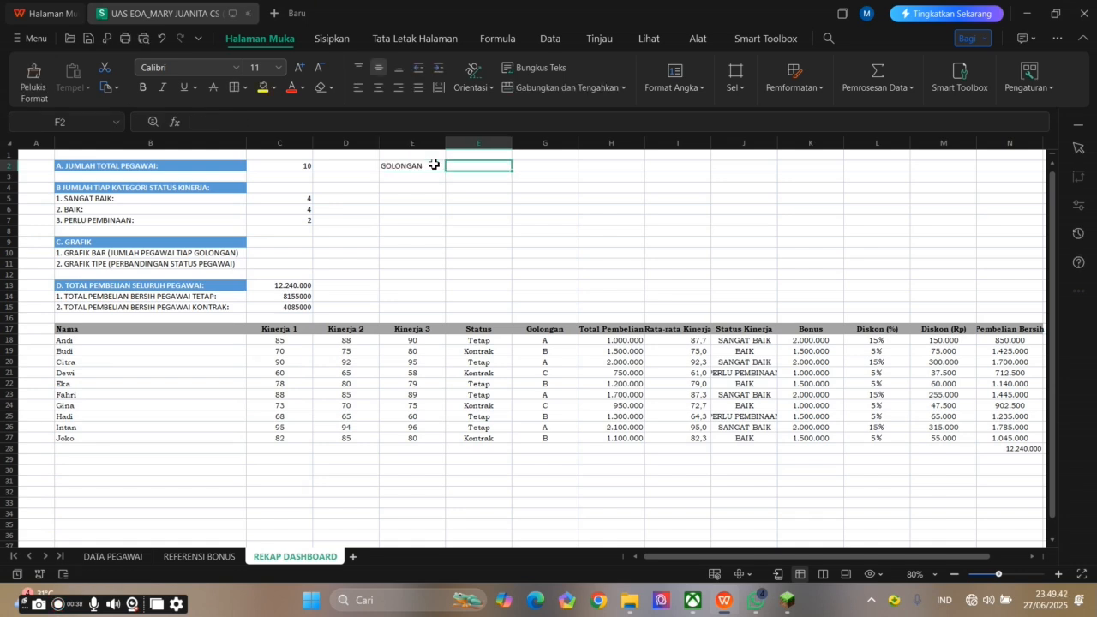
{"action": "type", "text": "JUMLA"}
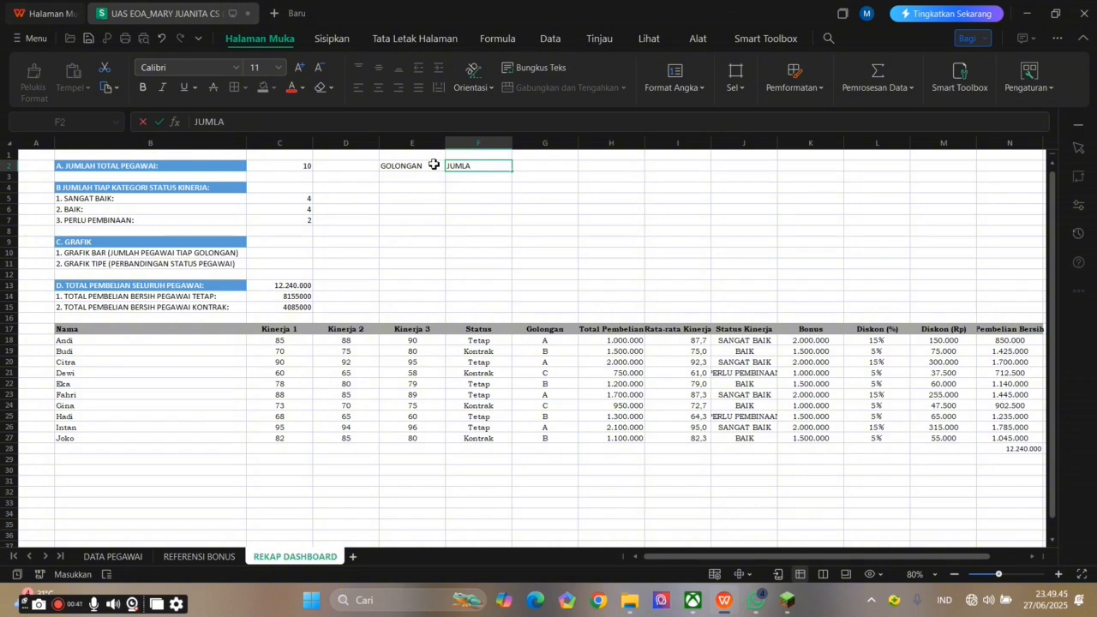
{"action": "type", "text": "H PEGAWAI"}
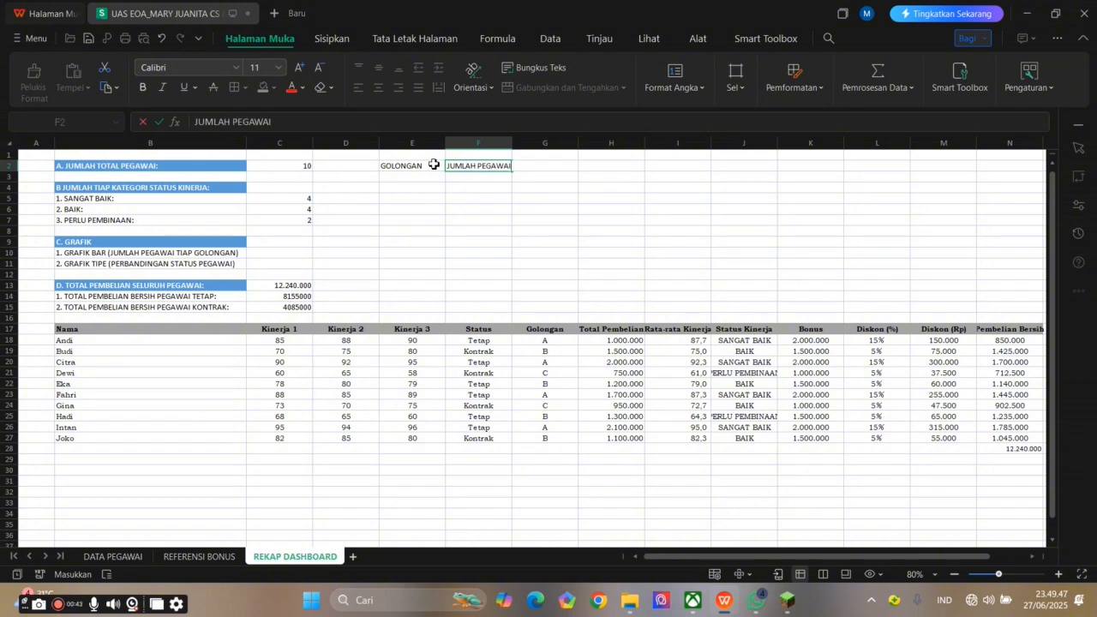
{"action": "key", "text": "Return"}
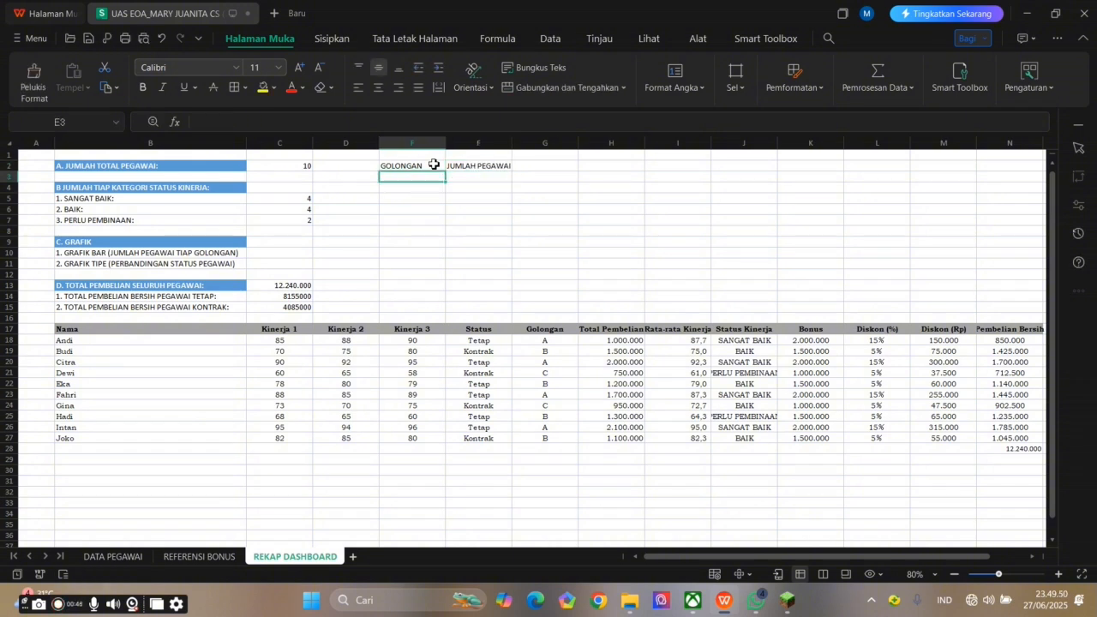
- List the employee groups A, B and C in E3:E5 under the GOLONGAN header
{"action": "left_click", "coordinate": [540, 339]}
{"action": "left_click", "coordinate": [548, 351]}
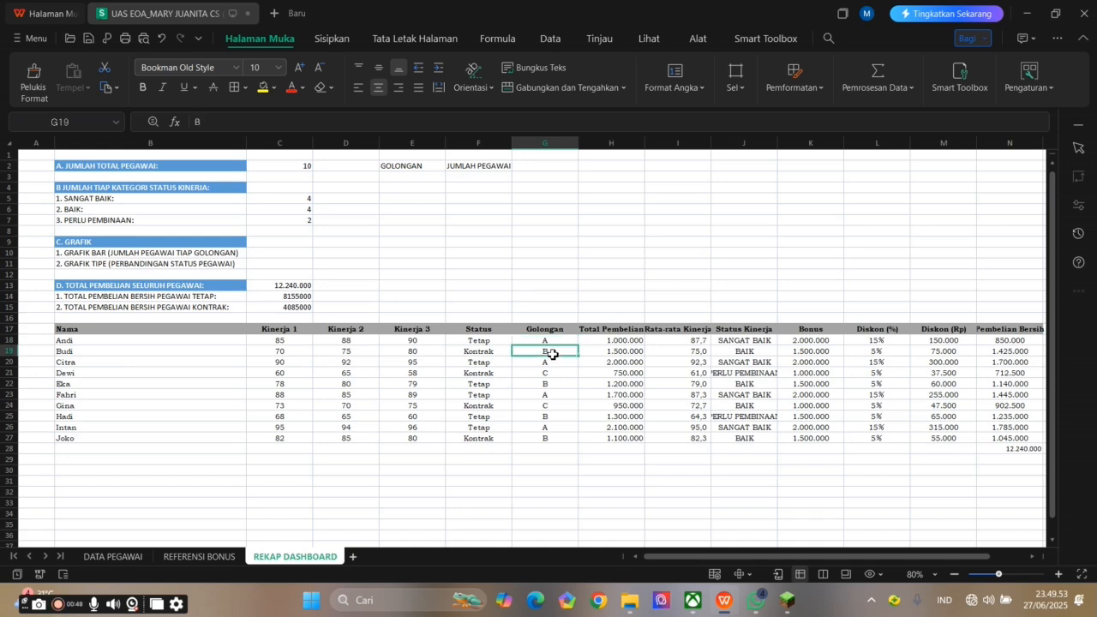
{"action": "left_click", "coordinate": [553, 372]}
{"action": "left_click", "coordinate": [402, 177]}
{"action": "type", "text": "A"}
{"action": "key", "text": "Return"}
{"action": "type", "text": "B"}
{"action": "key", "text": "Return"}
{"action": "type", "text": "C"}
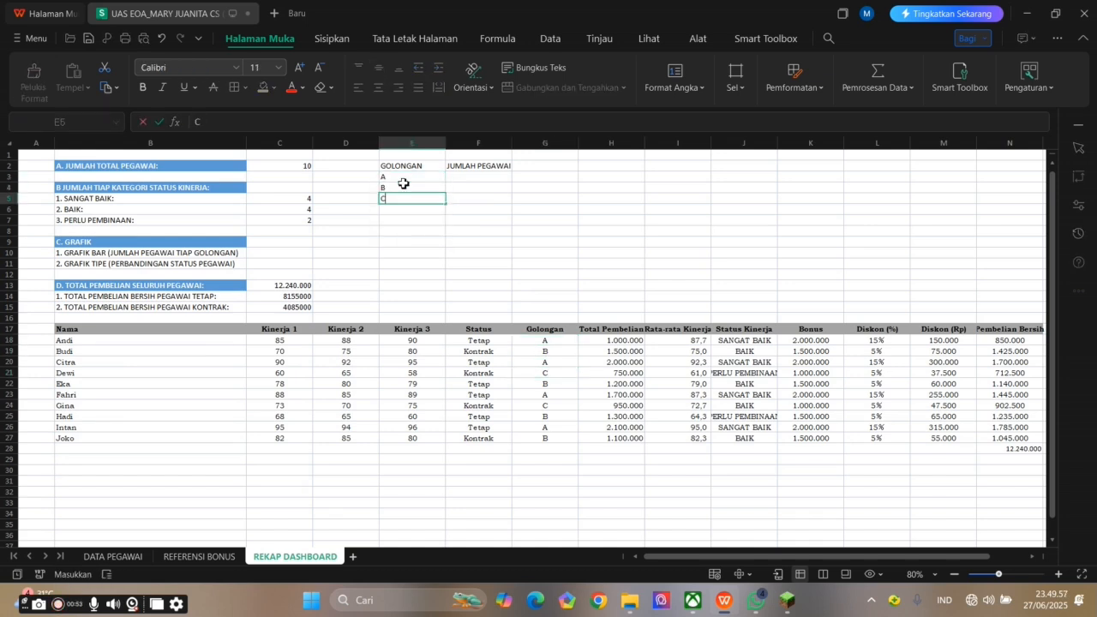
- Count the group A employees in F3 with a COUNTIF over the Golongan range G18:G27 using the criterion "A"
{"action": "left_click", "coordinate": [462, 177]}
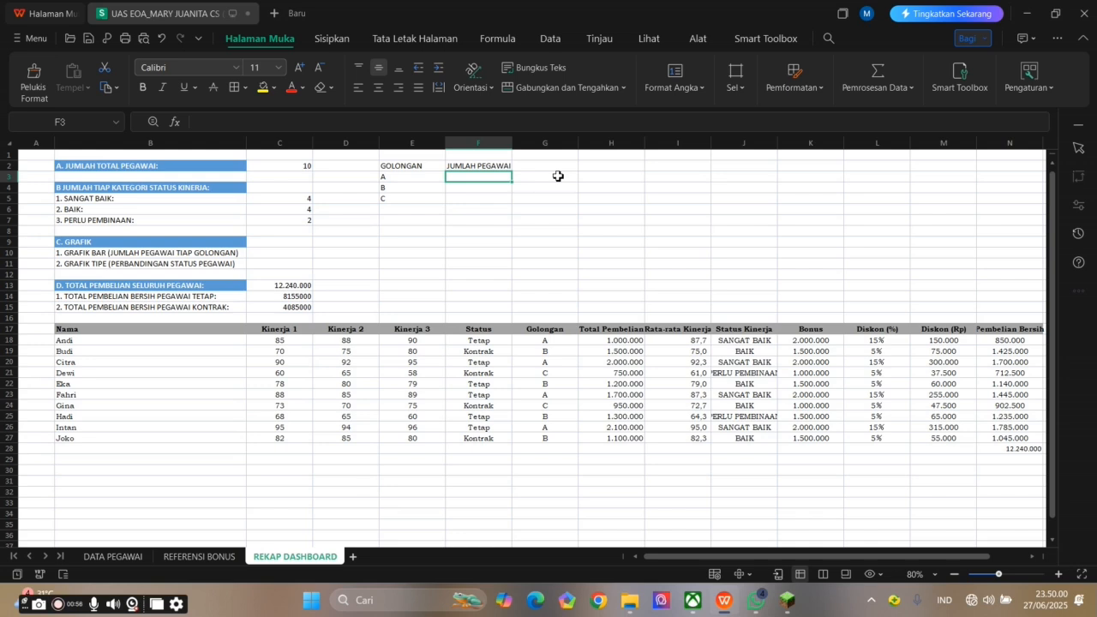
{"action": "type", "text": "=COUNT"}
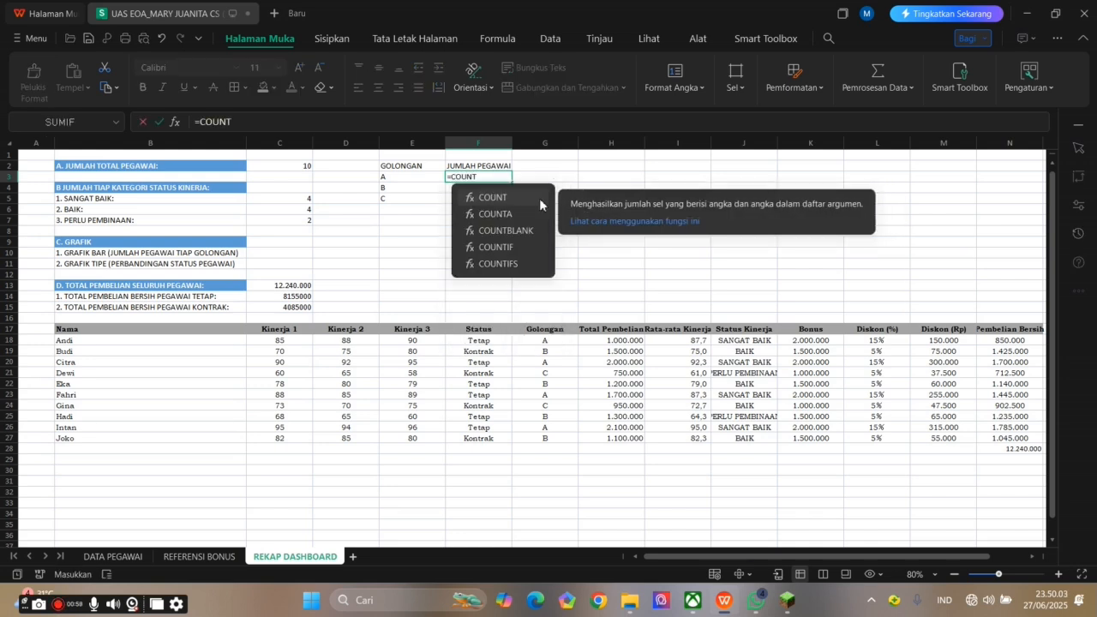
{"action": "left_click", "coordinate": [513, 248]}
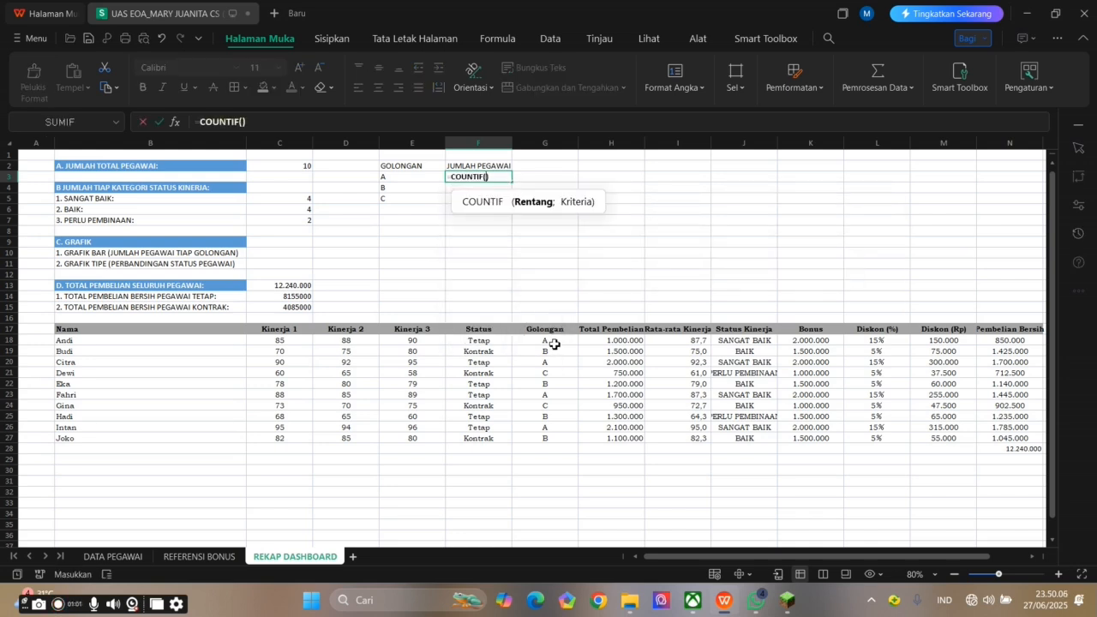
{"action": "left_click_drag", "start_coordinate": [551, 343], "coordinate": [544, 442]}
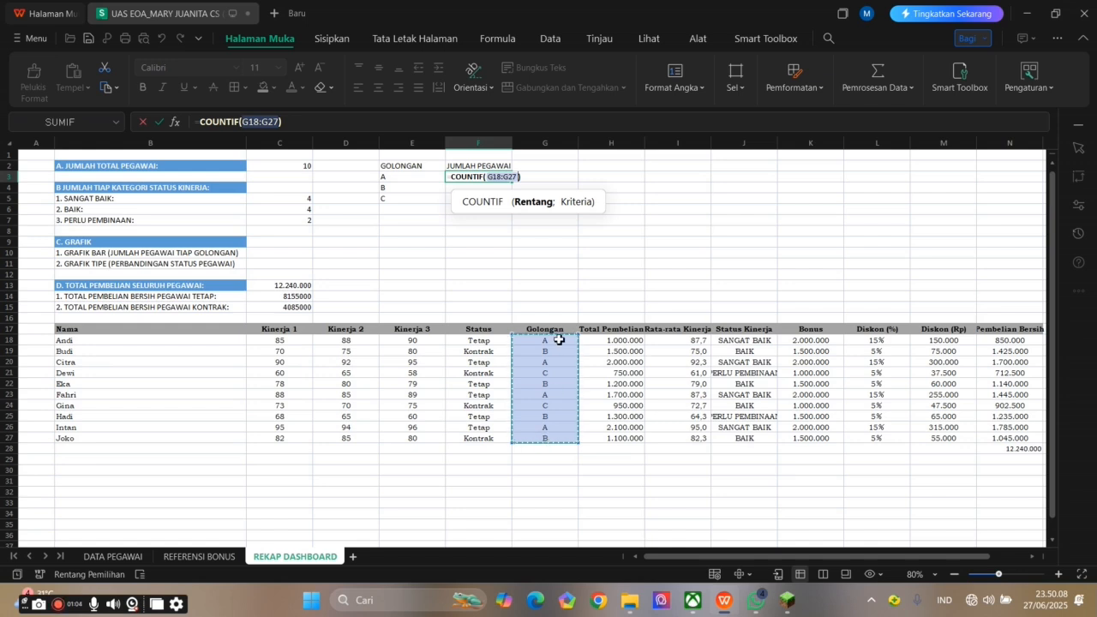
{"action": "type", "text": ";\"A\""}
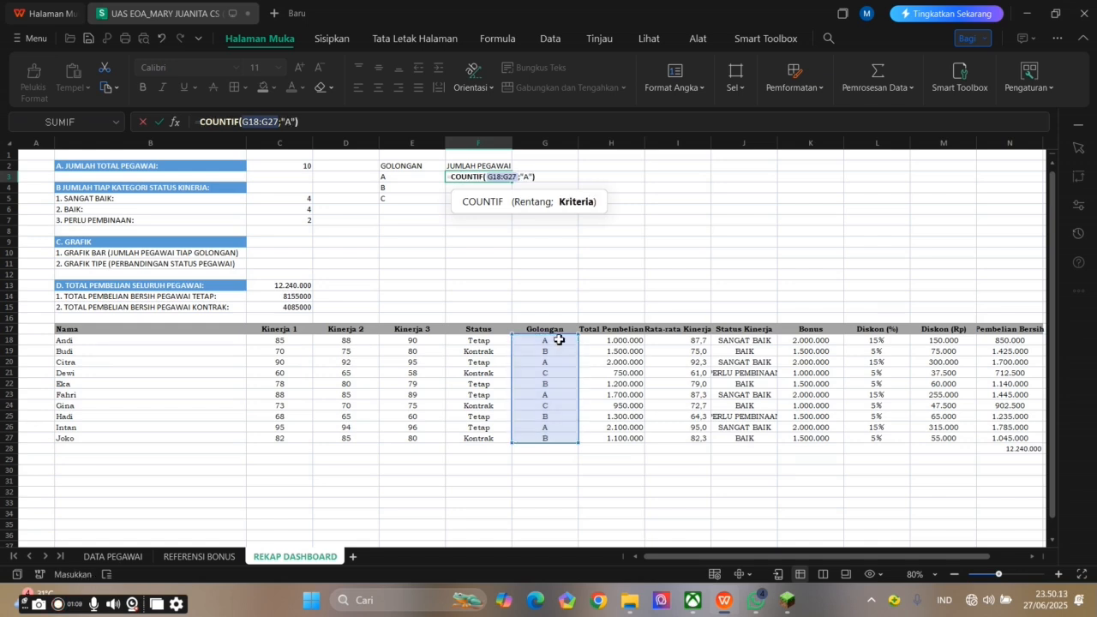
{"action": "key", "text": "Return"}
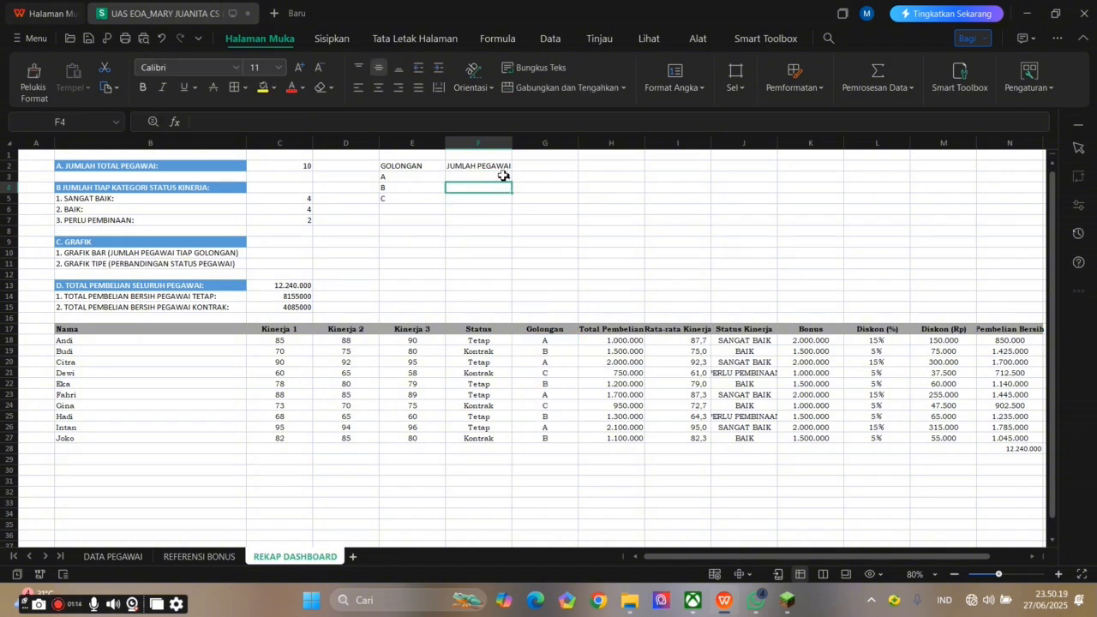
{"action": "left_click", "coordinate": [431, 177]}
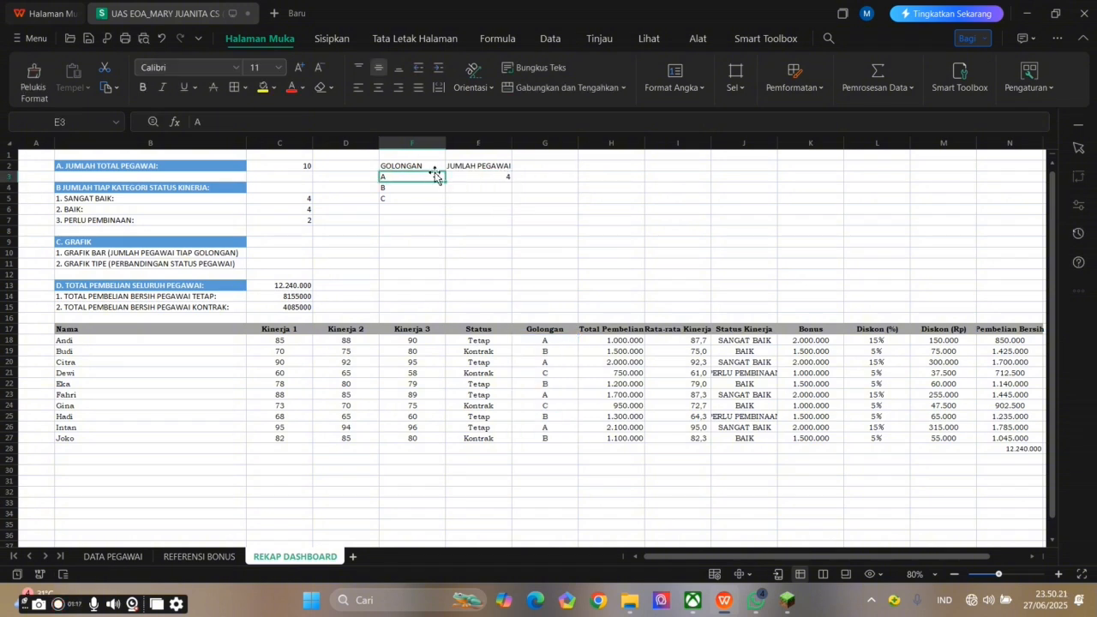
{"action": "left_click", "coordinate": [509, 177]}
{"action": "left_click", "coordinate": [494, 188]}
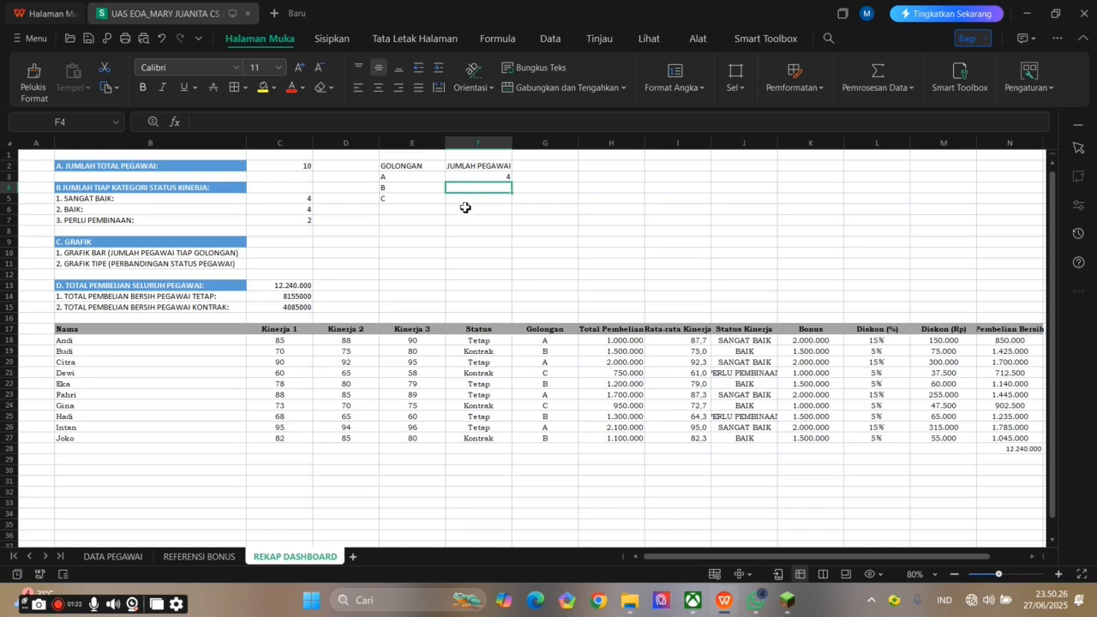
- Count the group B employees in F4 with a COUNTIF over the Golongan range G18:G27 using the criterion "B"
{"action": "type", "text": "=COUN"}
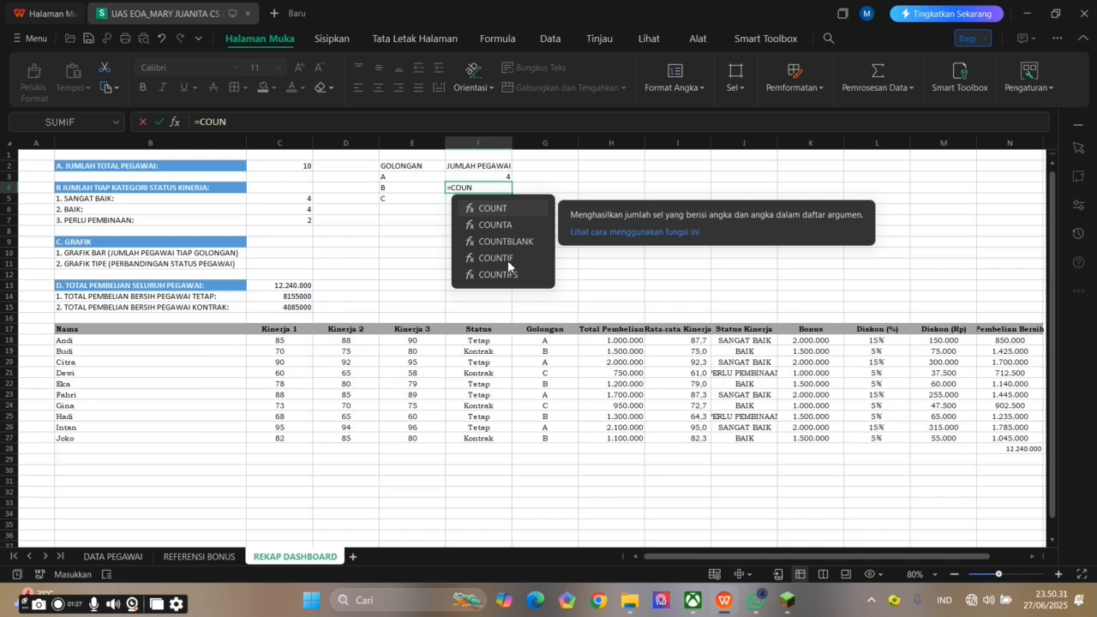
{"action": "double_click", "coordinate": [507, 258]}
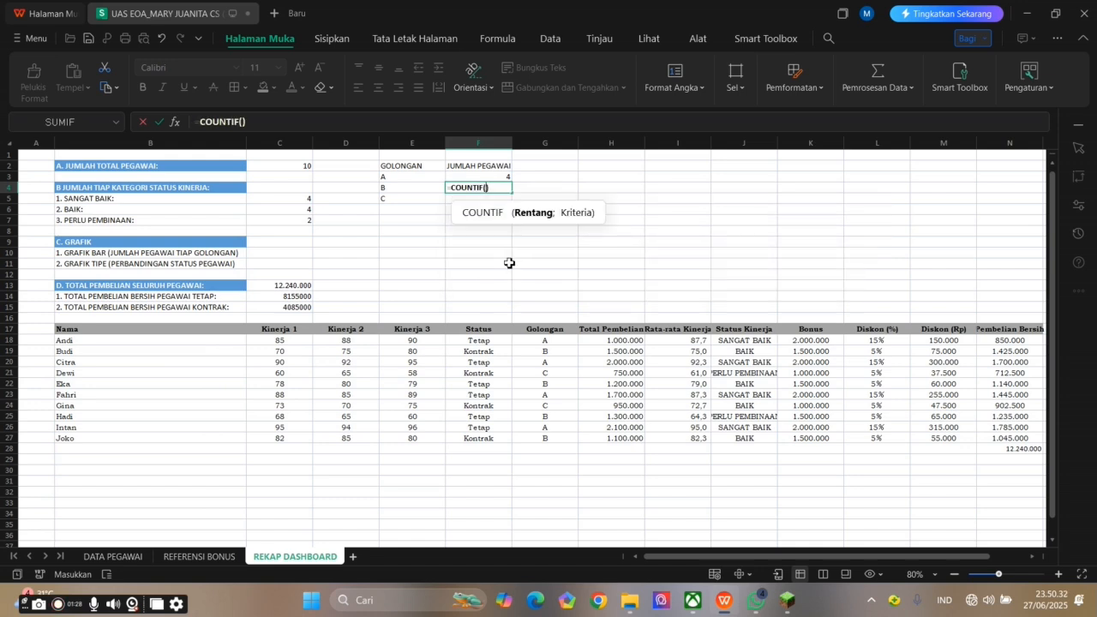
{"action": "left_click_drag", "start_coordinate": [534, 340], "coordinate": [538, 437]}
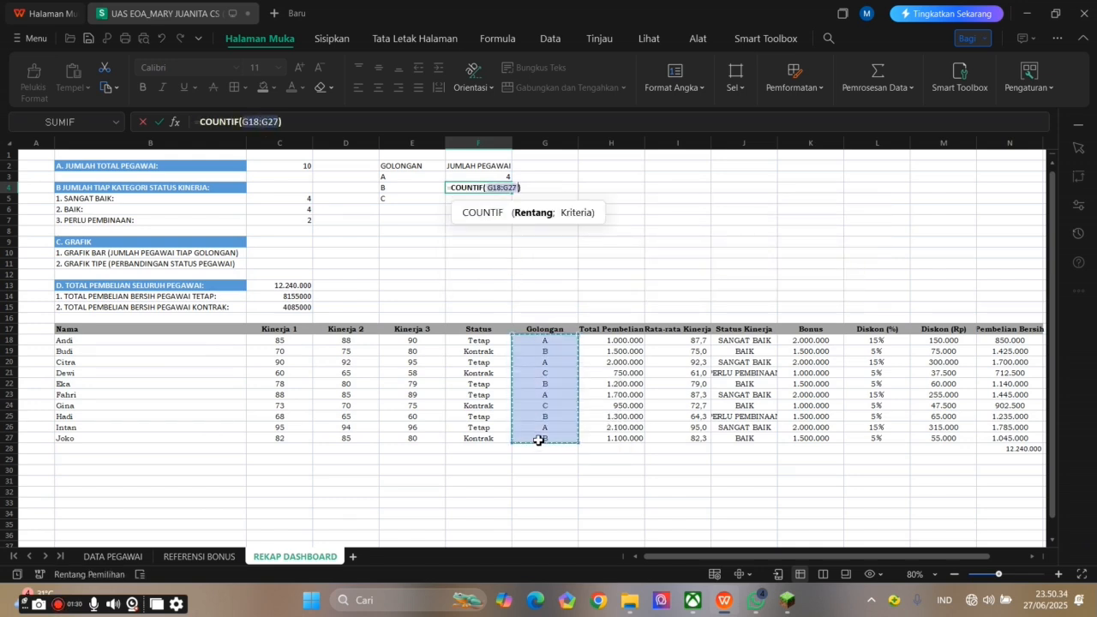
{"action": "type", "text": ";\""}
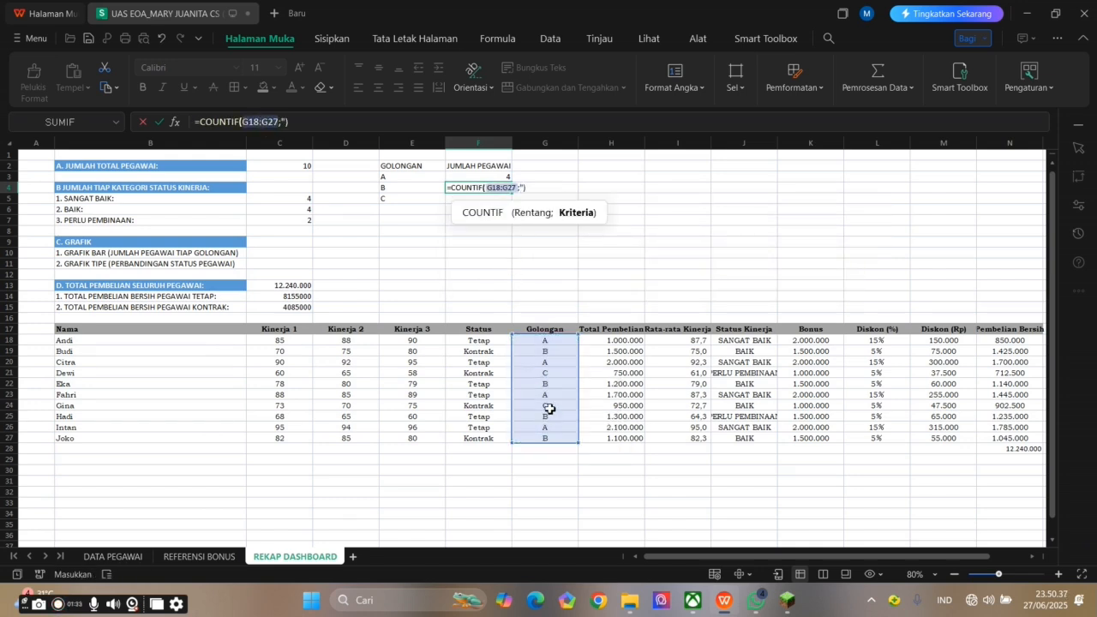
{"action": "type", "text": "B\""}
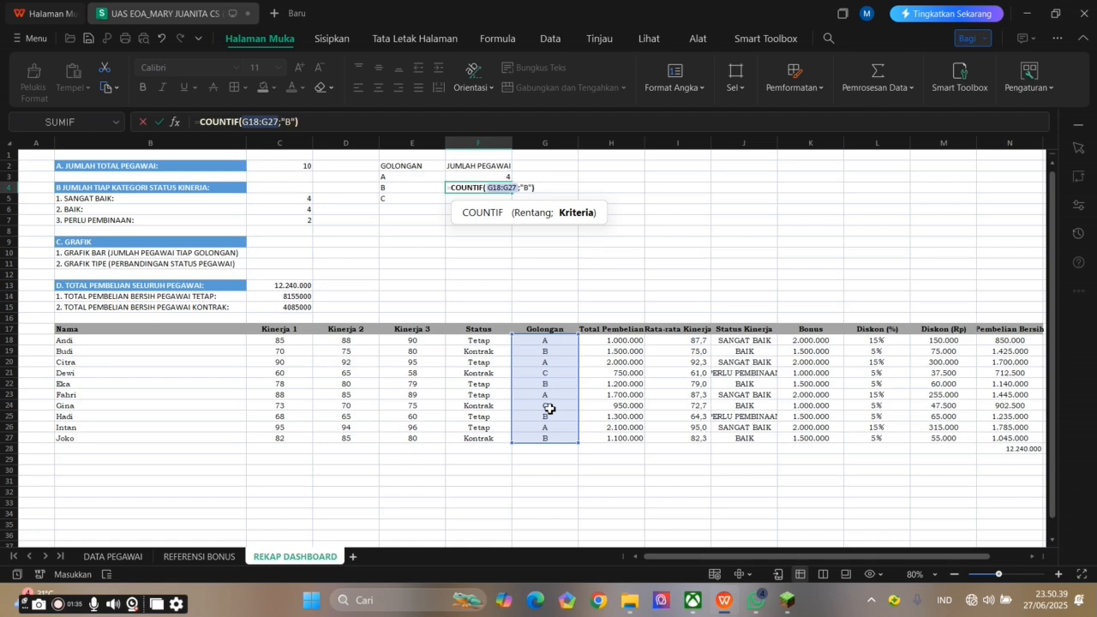
{"action": "key", "text": "Return"}
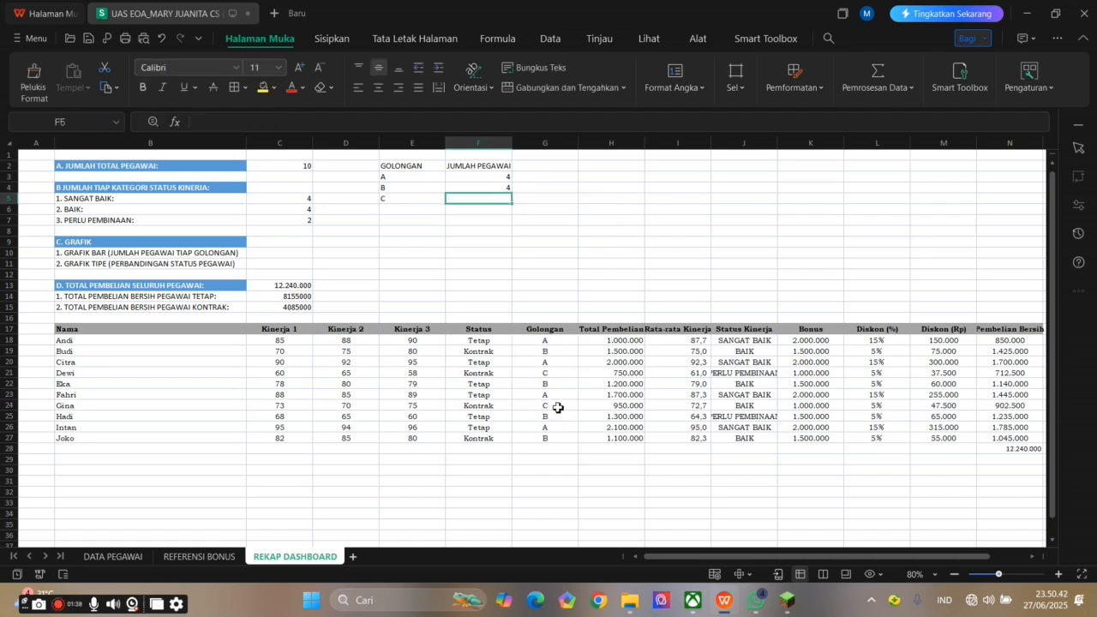
- Count the group C employees in F5 with a COUNTIF over G18:G27 using the criterion "C"
{"action": "type", "text": "=COINT"}
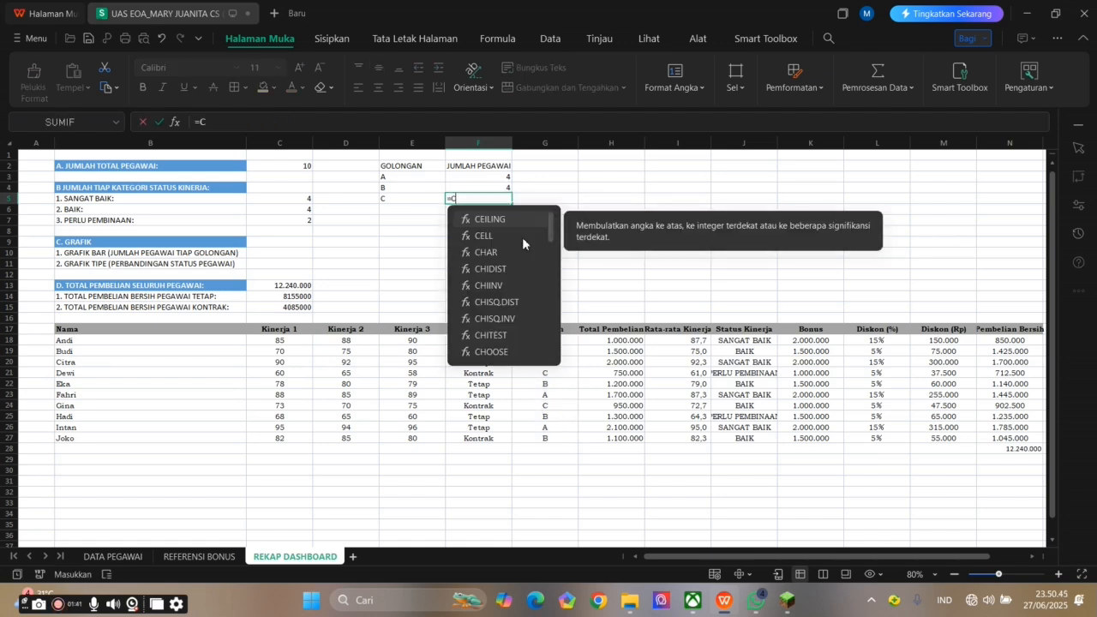
{"action": "key", "text": "BackSpace"}
{"action": "key", "text": "BackSpace"}
{"action": "key", "text": "BackSpace"}
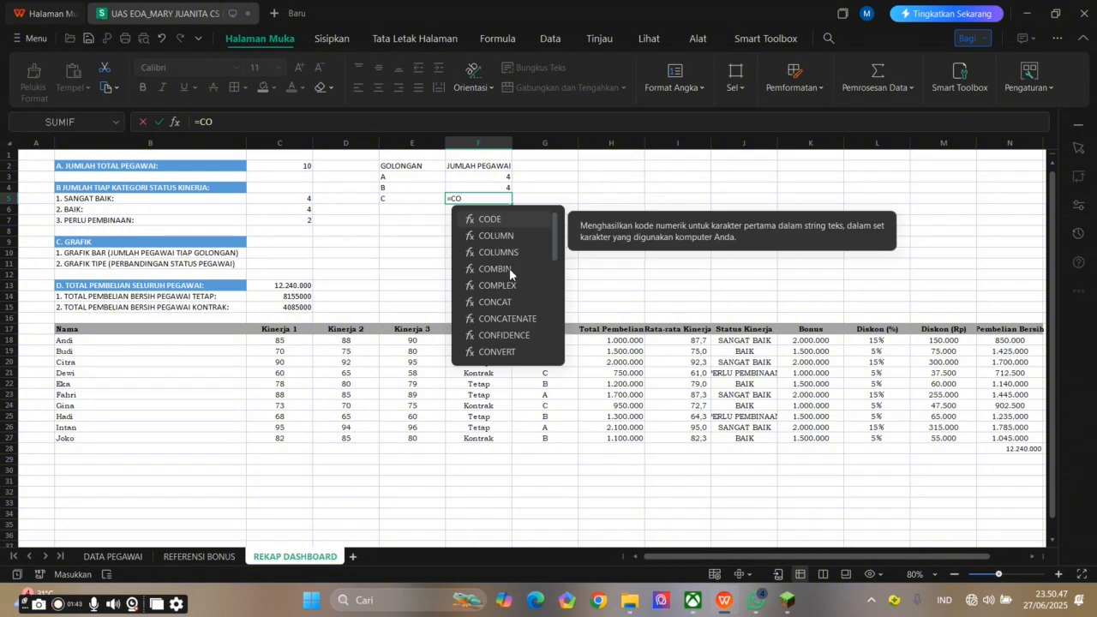
{"action": "type", "text": "OU"}
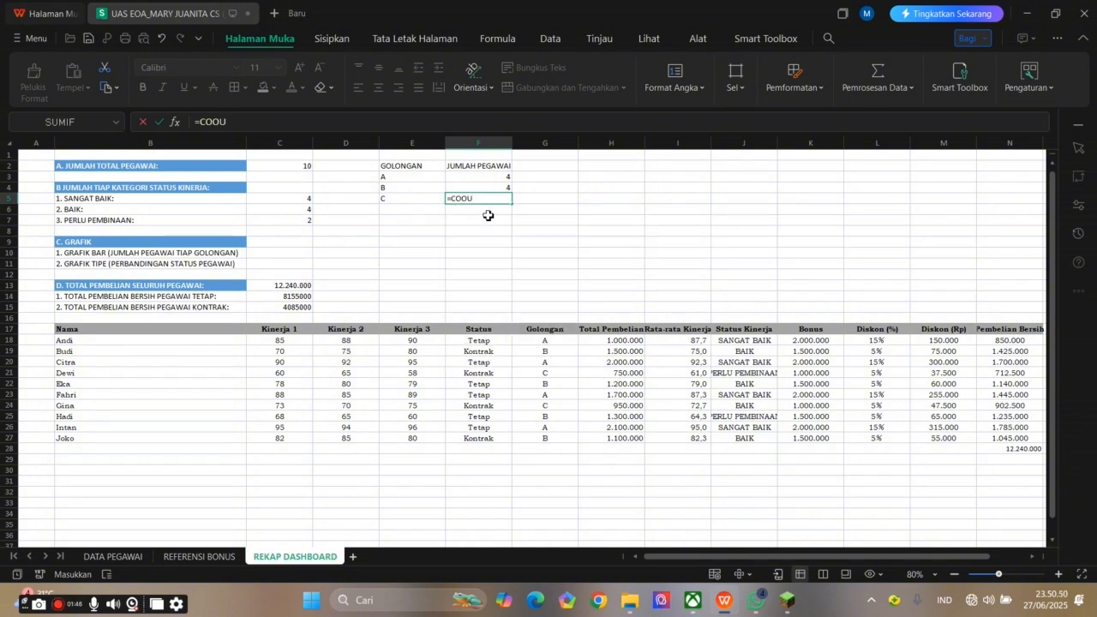
{"action": "key", "text": "BackSpace"}
{"action": "key", "text": "BackSpace"}
{"action": "type", "text": "UNT"}
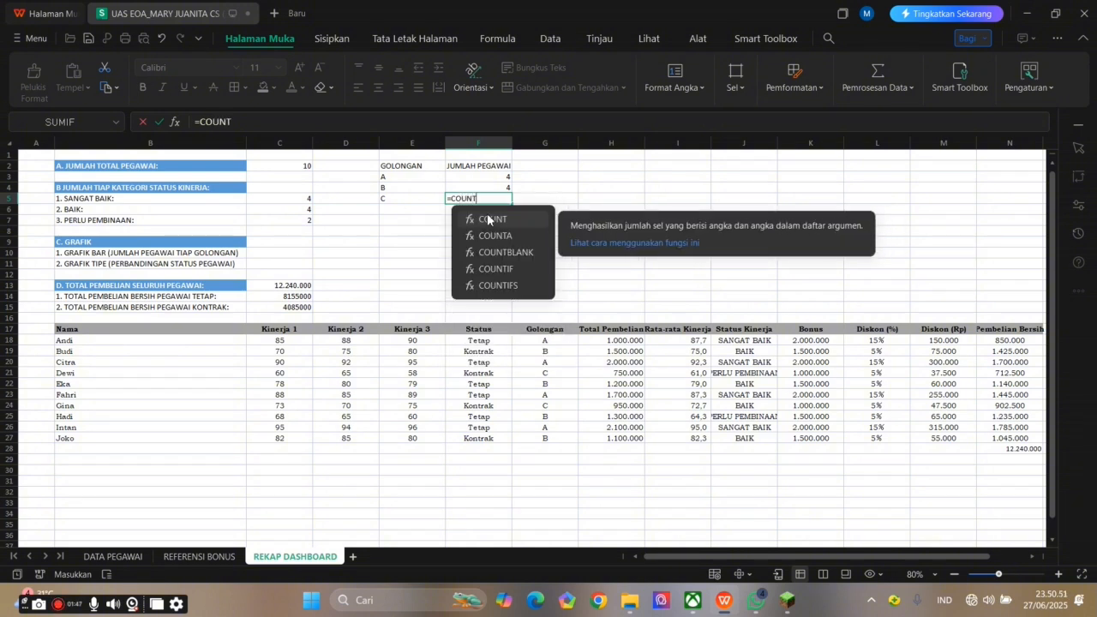
{"action": "double_click", "coordinate": [506, 269]}
{"action": "left_click_drag", "start_coordinate": [548, 343], "coordinate": [559, 440]}
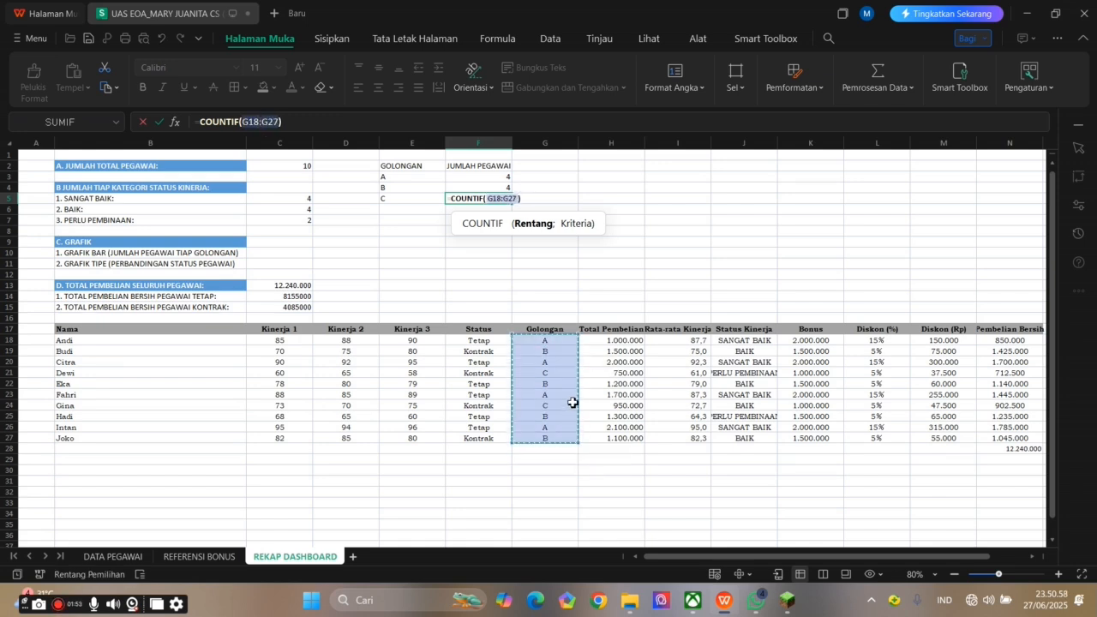
{"action": "type", "text": ";\"C\")"}
{"action": "key", "text": "Return"}
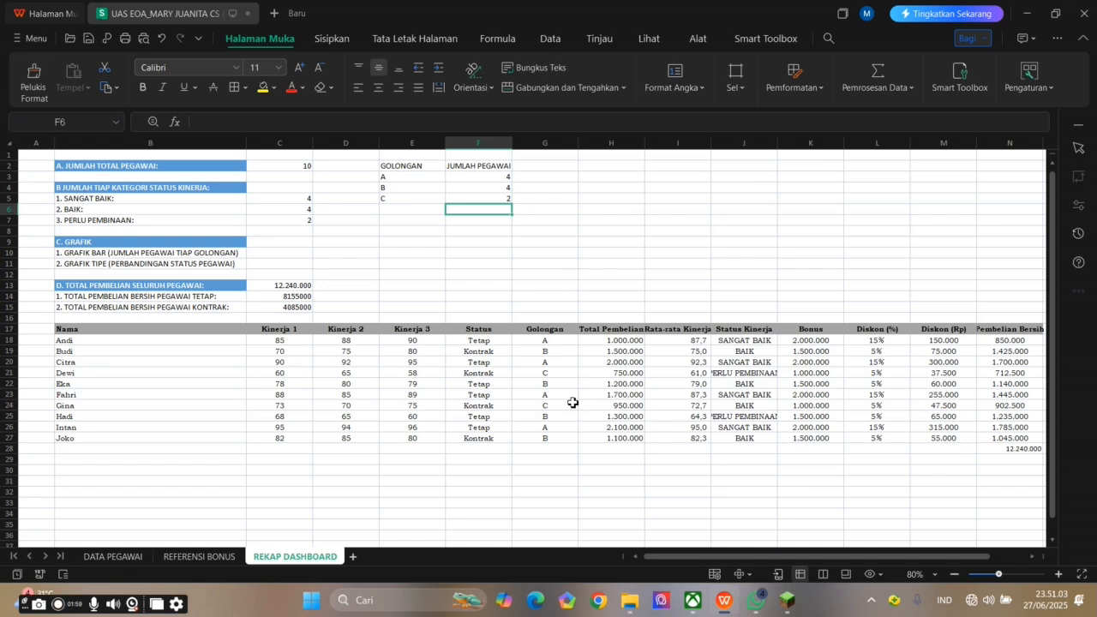
- Format the group helper table E2:F5 with an orange banded table style, formatting only, with one header row
{"action": "left_click_drag", "start_coordinate": [418, 166], "coordinate": [469, 197]}
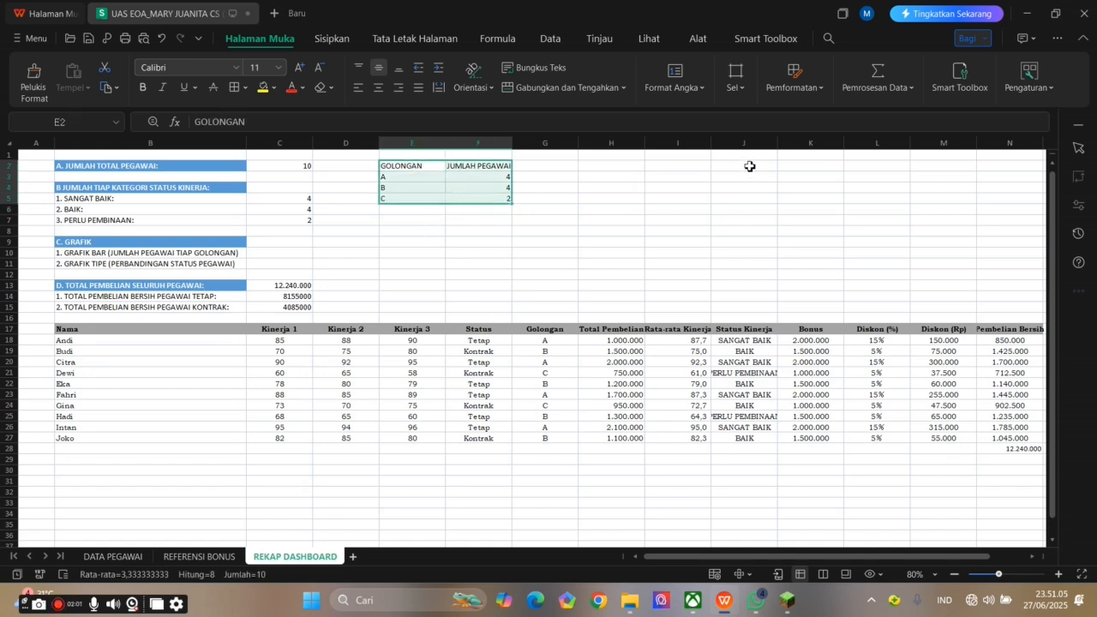
{"action": "left_click", "coordinate": [797, 81]}
{"action": "left_click", "coordinate": [840, 112]}
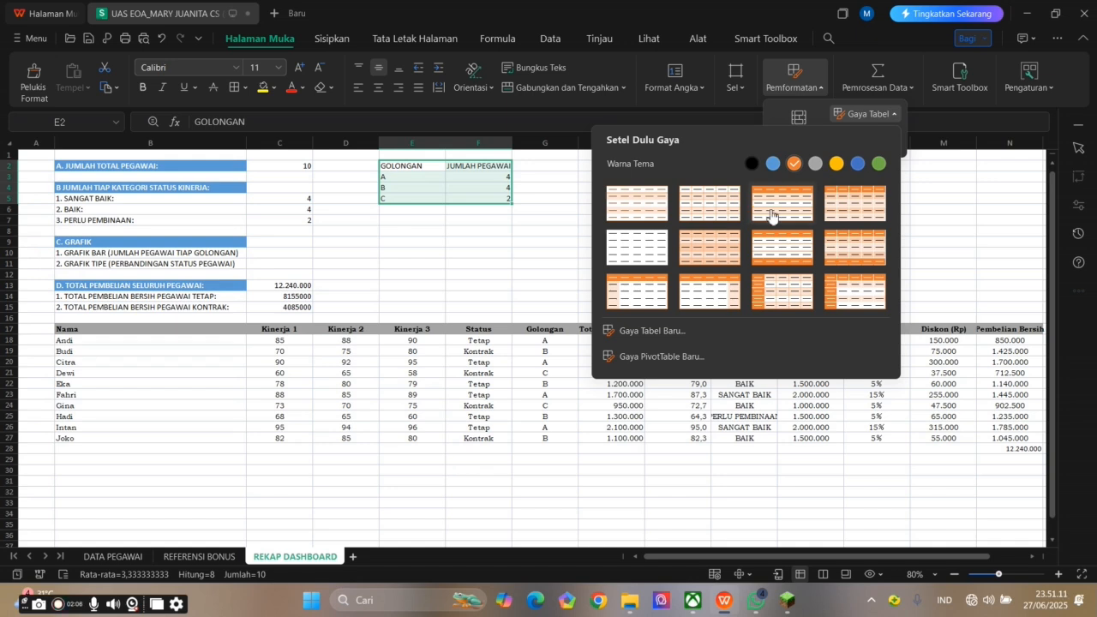
{"action": "left_click", "coordinate": [771, 214]}
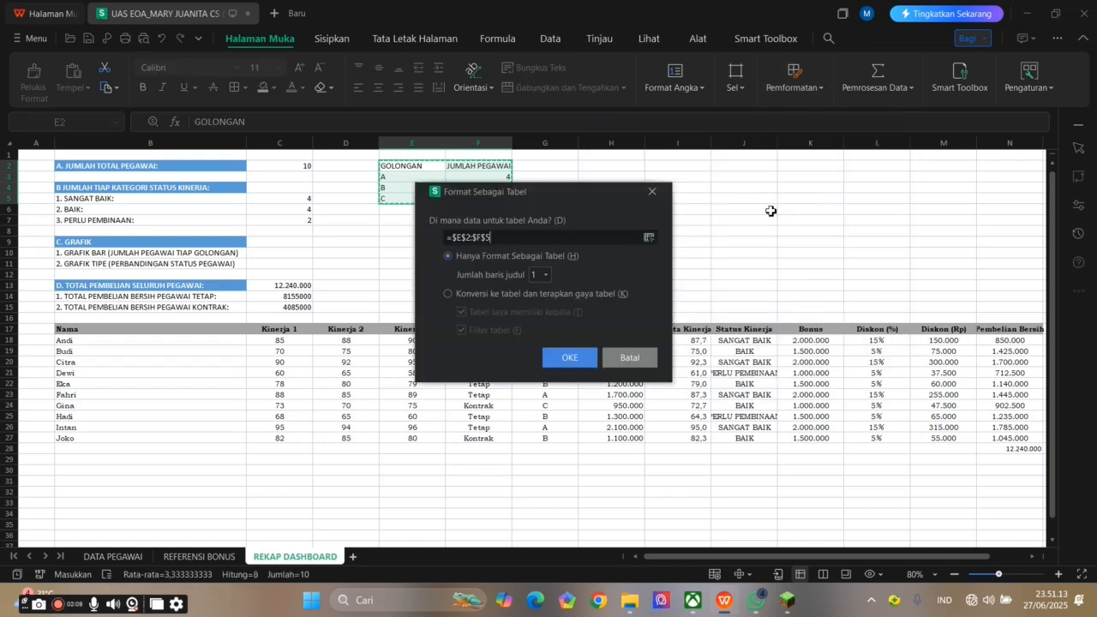
{"action": "left_click", "coordinate": [567, 356]}
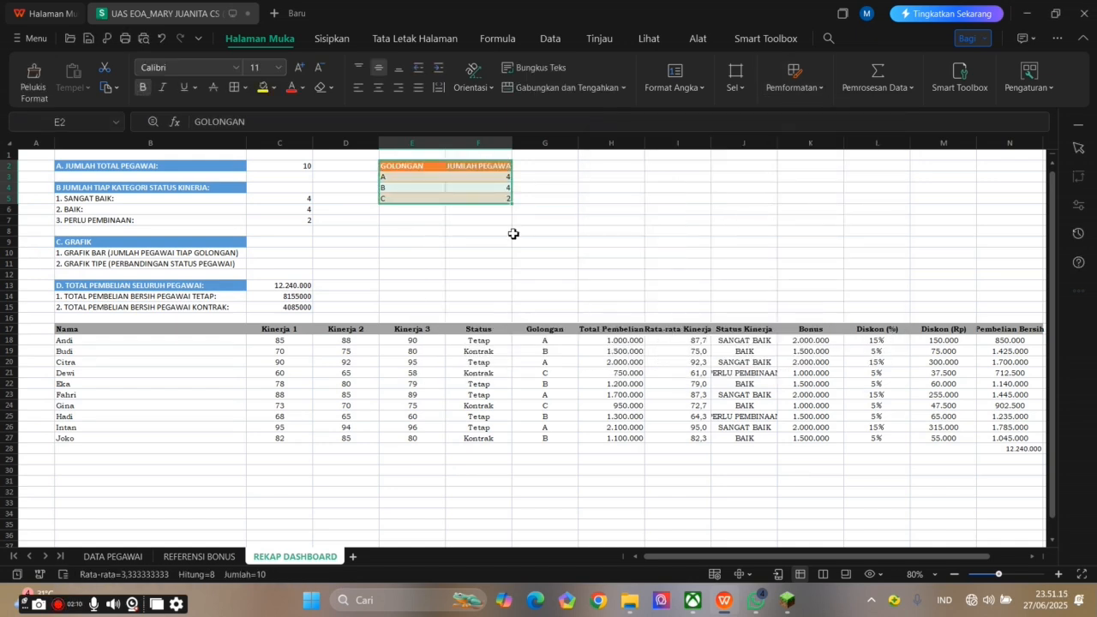
{"action": "left_click", "coordinate": [467, 220]}
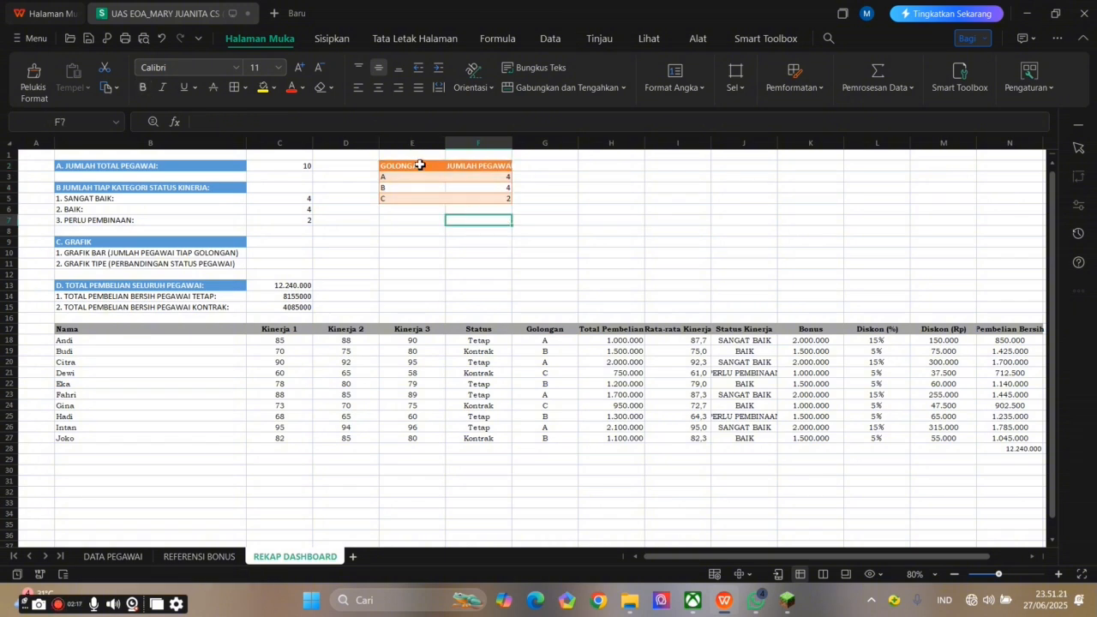
- Insert a doughnut chart of E2:F5, shrink it to about 5.74 by 9.07 cm and place it beside the GOLONGAN table
{"action": "left_click_drag", "start_coordinate": [416, 166], "coordinate": [479, 197]}
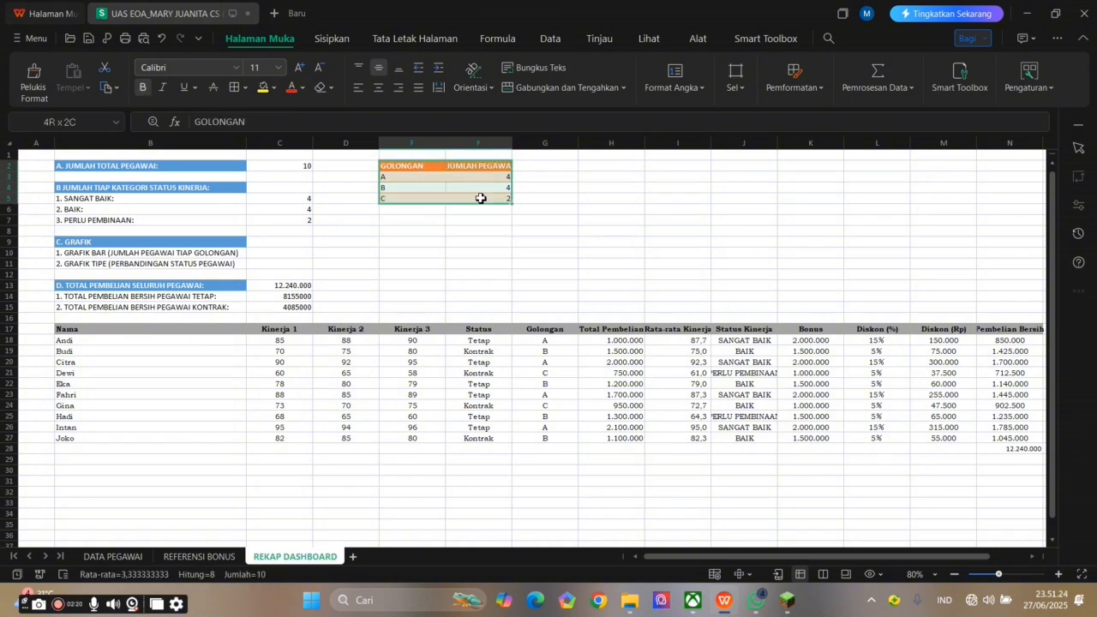
{"action": "right_click", "coordinate": [478, 186]}
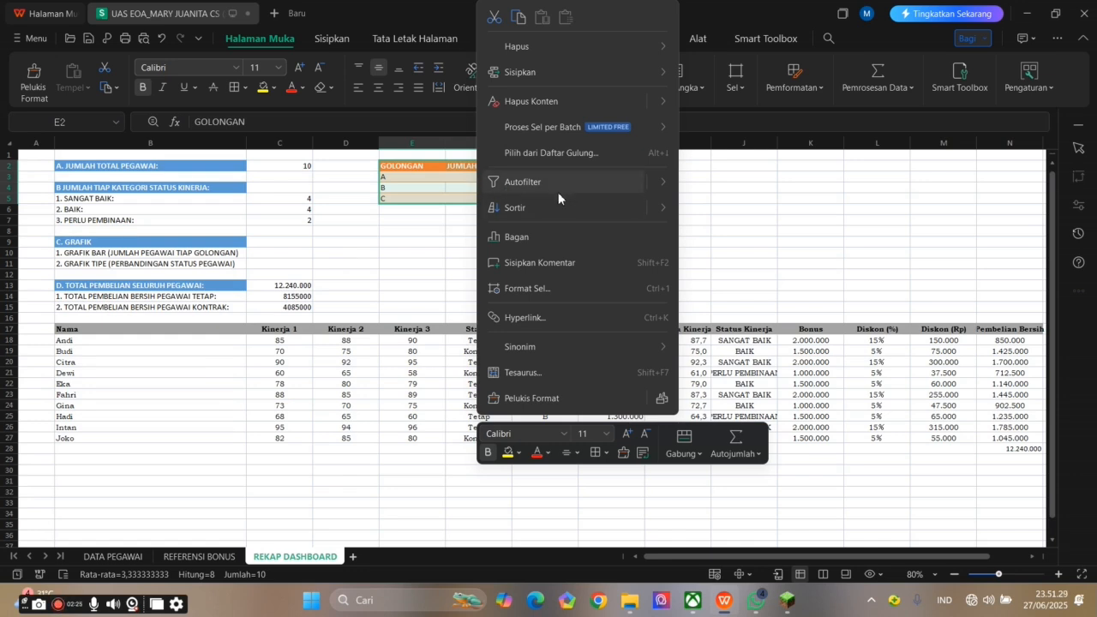
{"action": "left_click", "coordinate": [553, 237]}
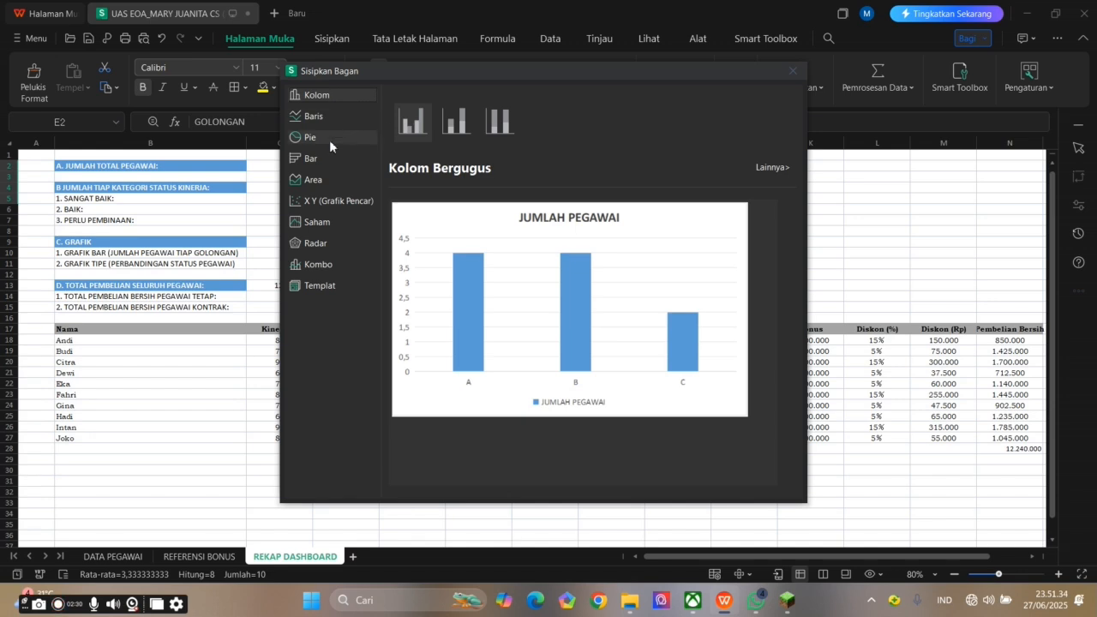
{"action": "left_click", "coordinate": [329, 139]}
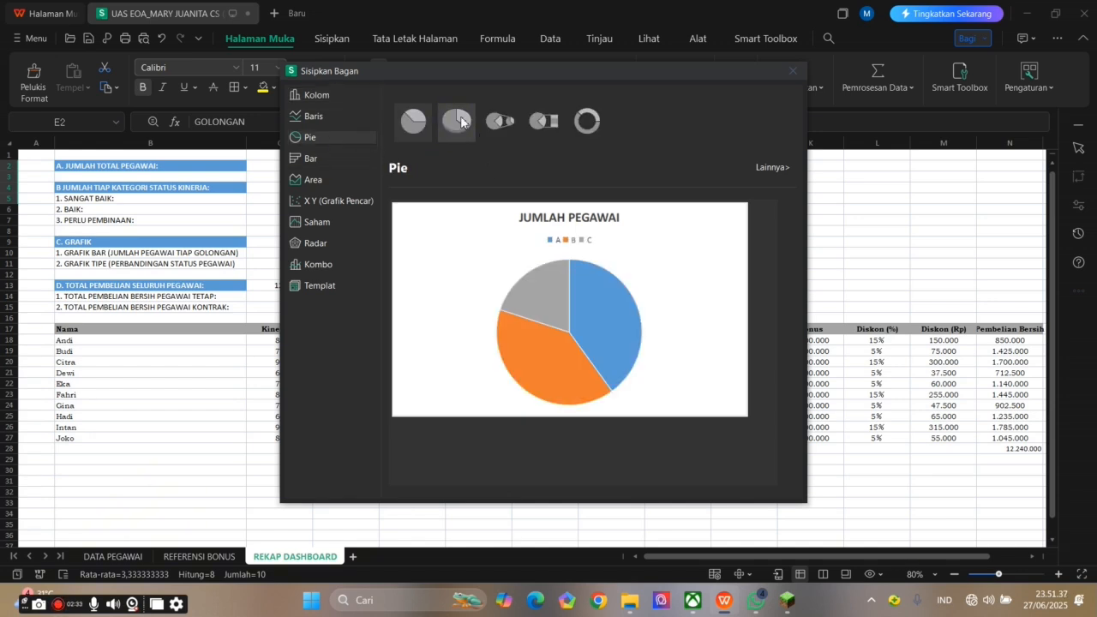
{"action": "left_click", "coordinate": [587, 120]}
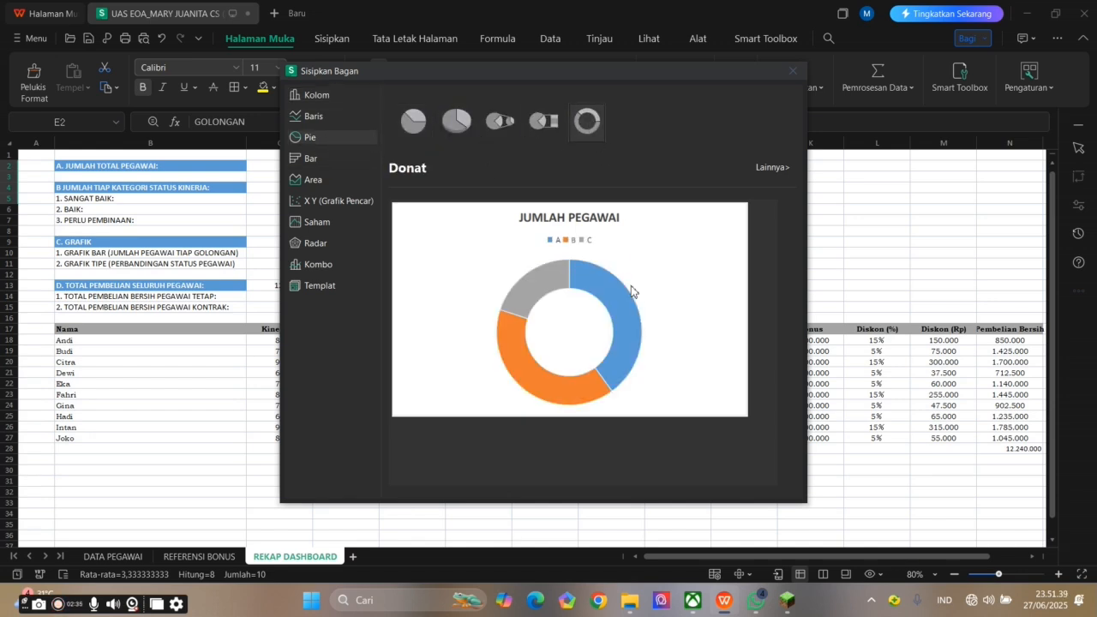
{"action": "left_click", "coordinate": [679, 284]}
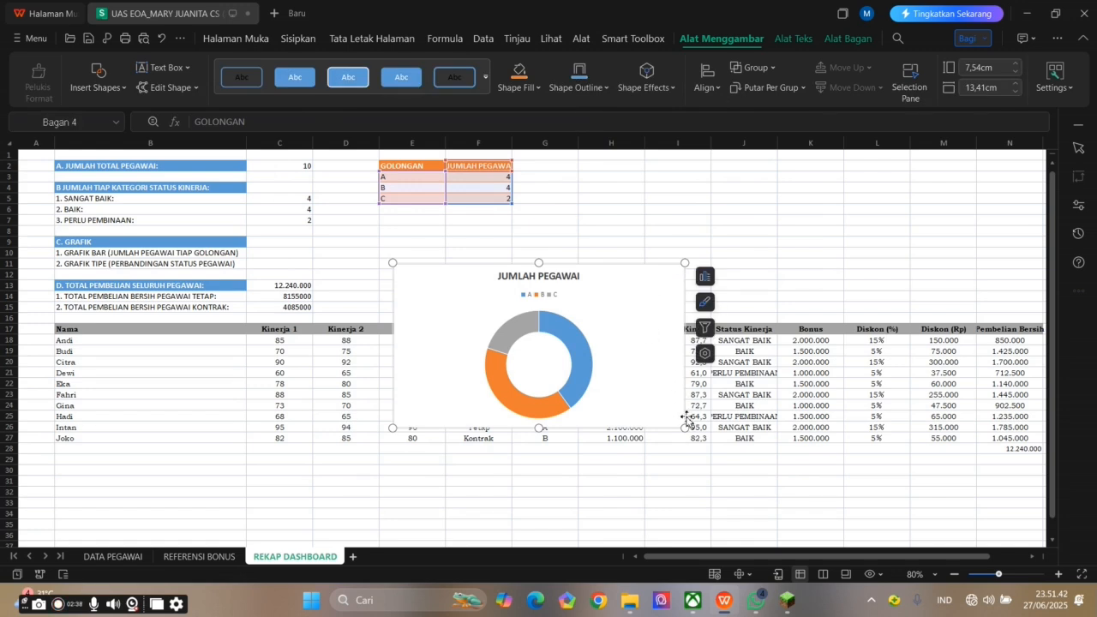
{"action": "left_click_drag", "start_coordinate": [685, 428], "coordinate": [590, 389]}
{"action": "left_click_drag", "start_coordinate": [525, 328], "coordinate": [668, 231]}
- Extend the doughnut chart's title to read "JUMLAH PEGAWAI TIAP GOLONGAN"
{"action": "left_click", "coordinate": [669, 181]}
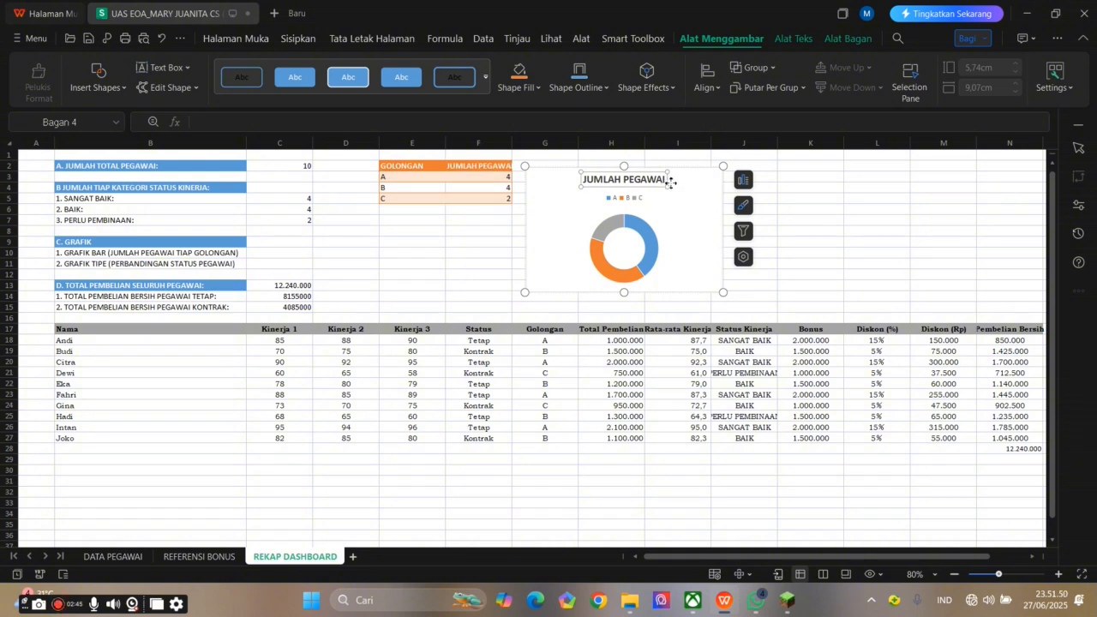
{"action": "double_click", "coordinate": [668, 179]}
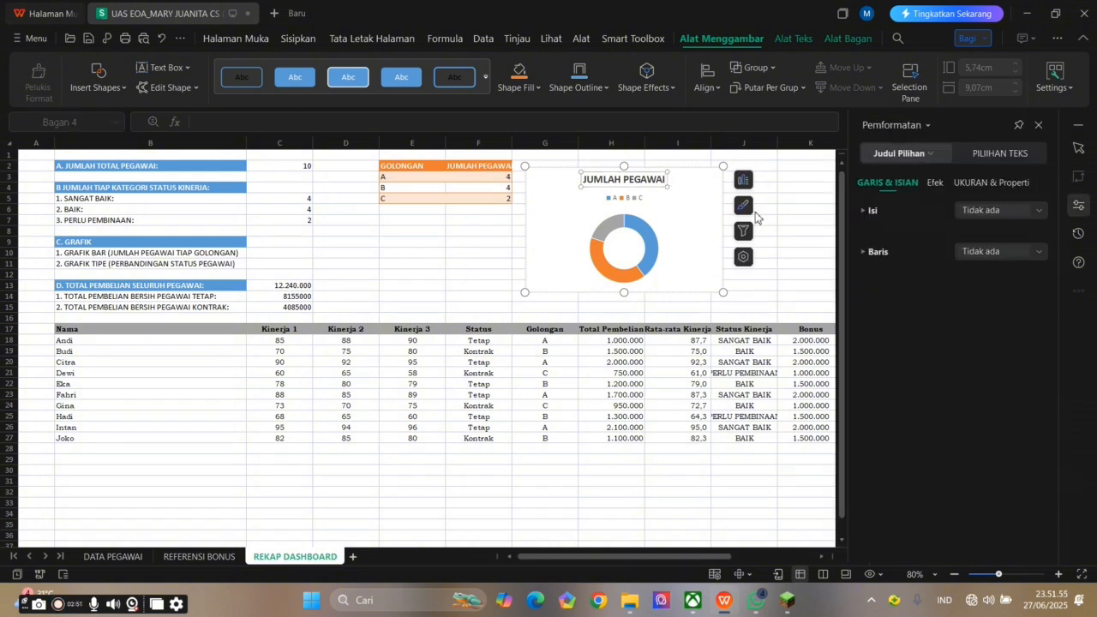
{"action": "type", "text": "TIAP"}
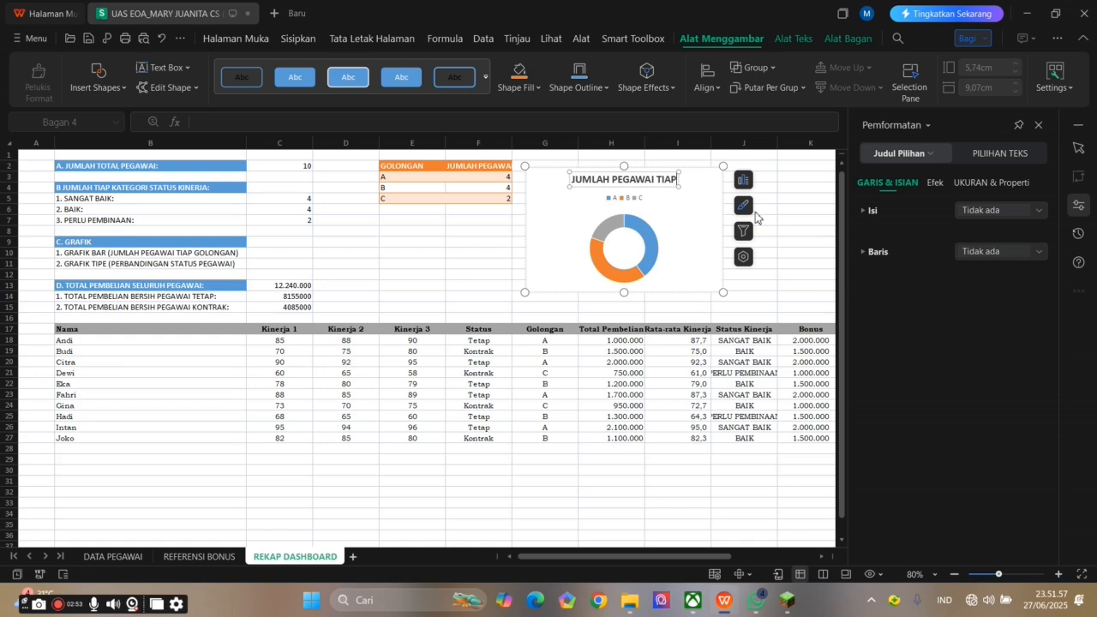
{"action": "type", "text": " GOLONG"}
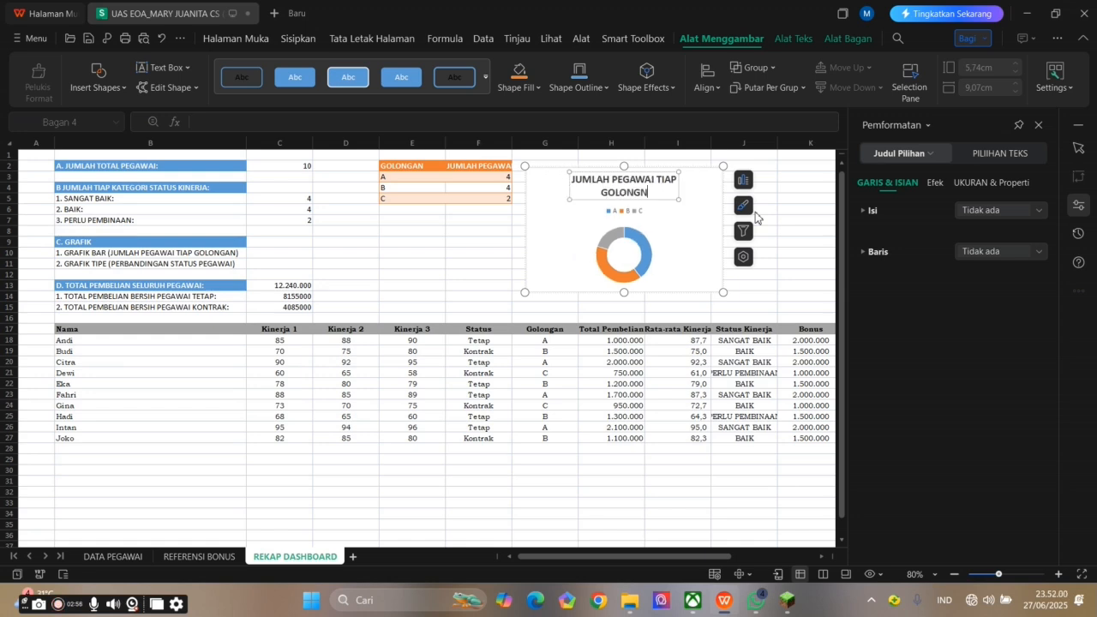
{"action": "type", "text": "AN"}
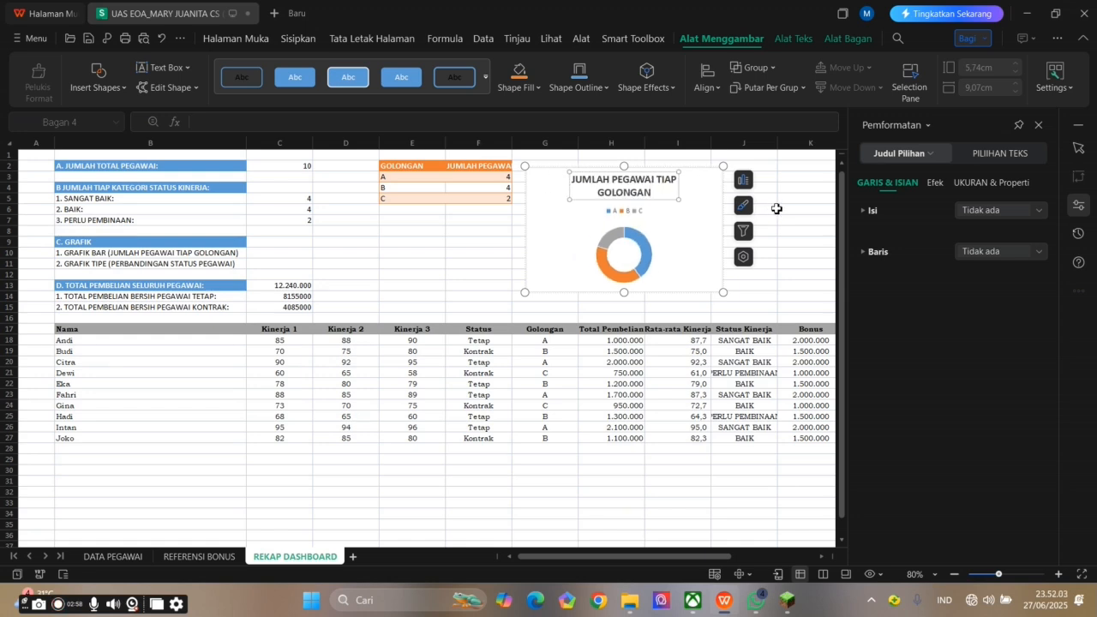
{"action": "left_click", "coordinate": [775, 208]}
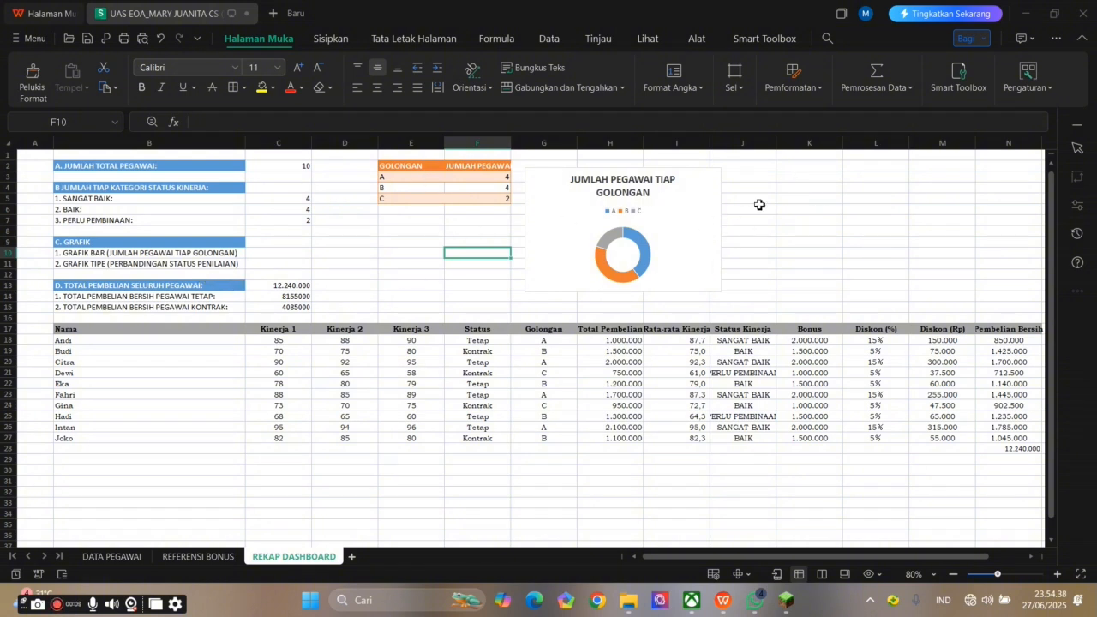
- Start a second helper table with the headers STATUS PENILAIAN in K2 and JUMLAH PEGAWAI in L2
{"action": "left_click", "coordinate": [792, 169]}
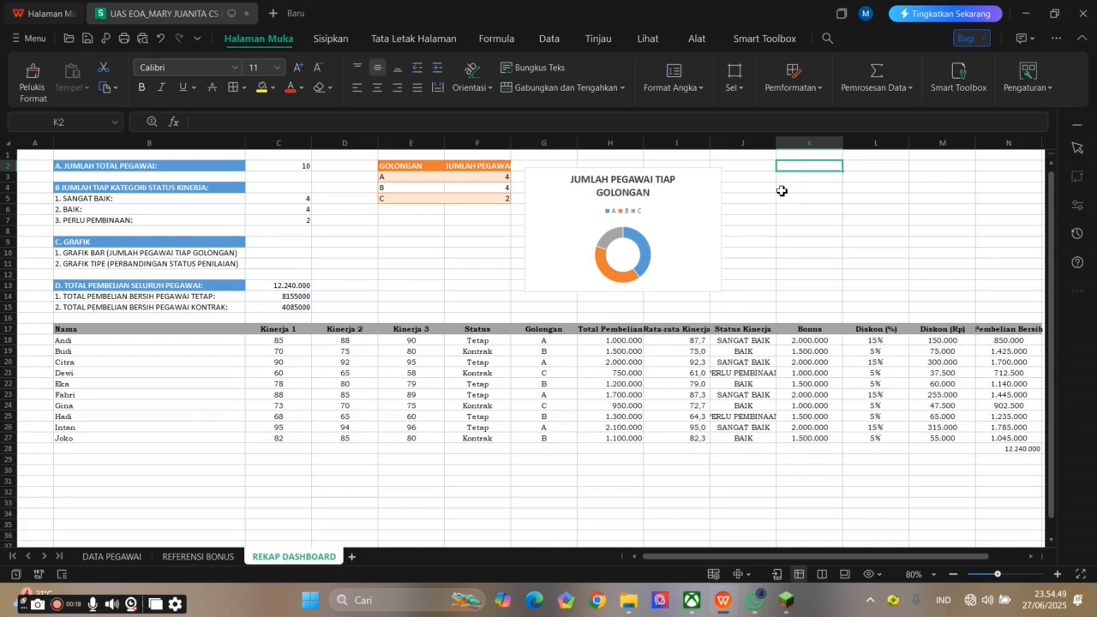
{"action": "type", "text": "STATUS PENILAIAN"}
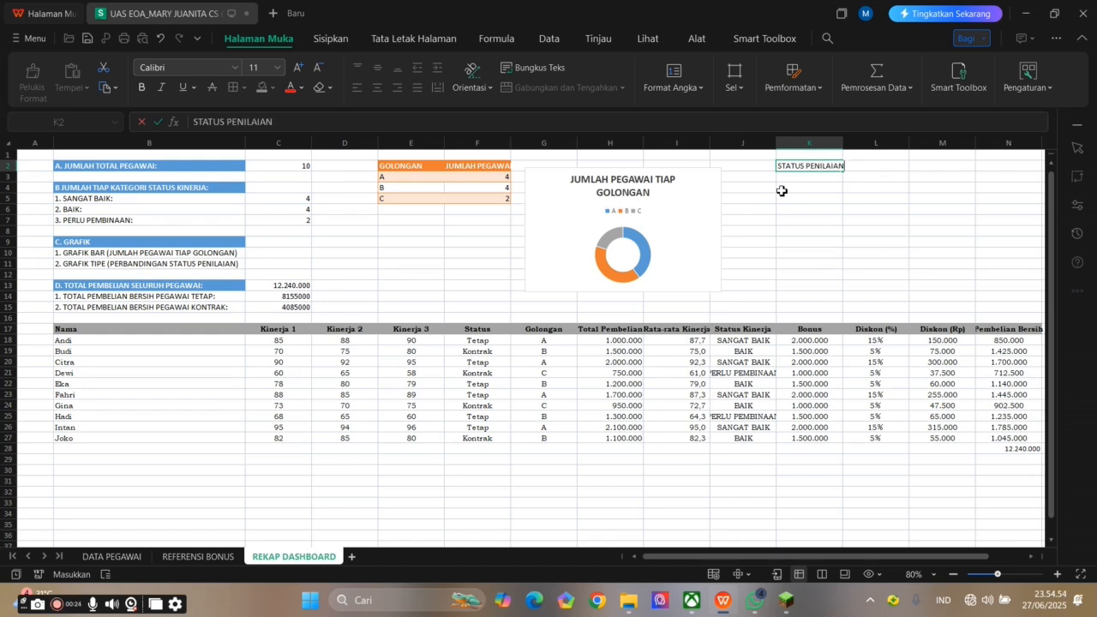
{"action": "key", "text": "Tab"}
{"action": "type", "text": "JUMLAH PEGAWAI"}
{"action": "key", "text": "Return"}
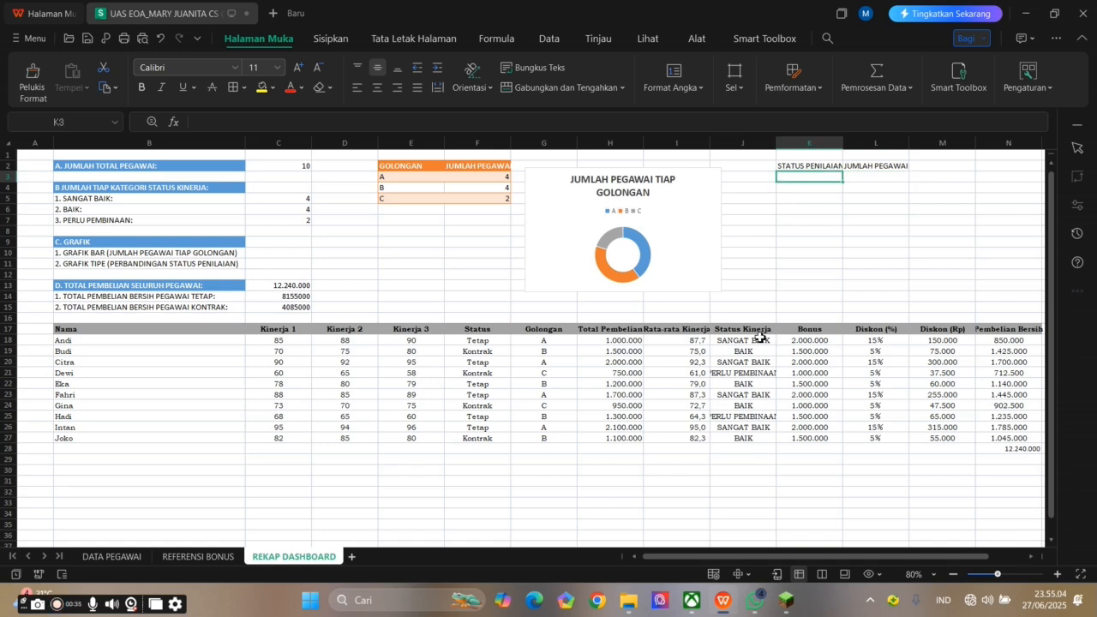
- List the status categories SANGAT BAIK, BAIK and PERLU PEMBINAAN in K3:K5, then select L3 for the first count
{"action": "type", "text": "SANG"}
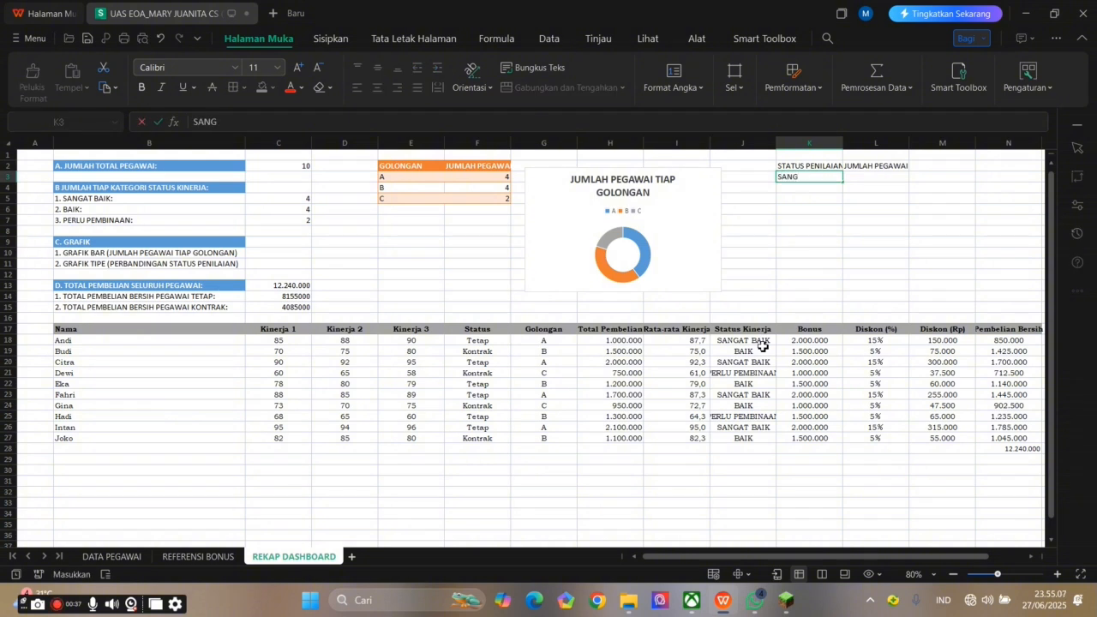
{"action": "type", "text": "AT BAIK"}
{"action": "key", "text": "Return"}
{"action": "type", "text": "BAIK"}
{"action": "key", "text": "Return"}
{"action": "type", "text": "PERLU PEMBINAAN"}
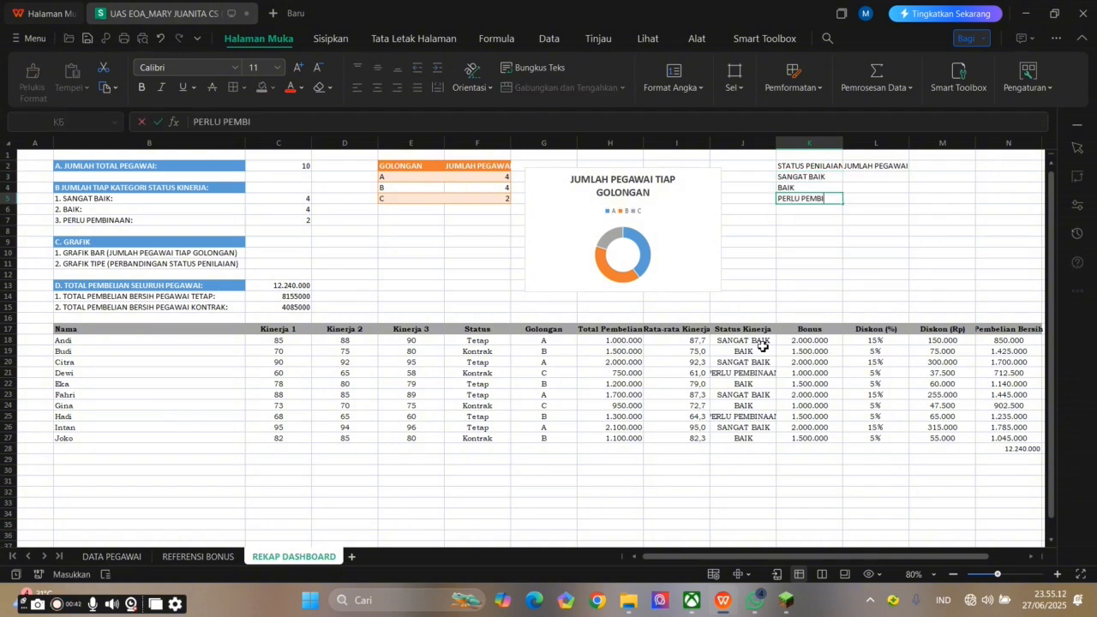
{"action": "key", "text": "Tab"}
{"action": "key", "text": "Up"}
{"action": "key", "text": "Up"}
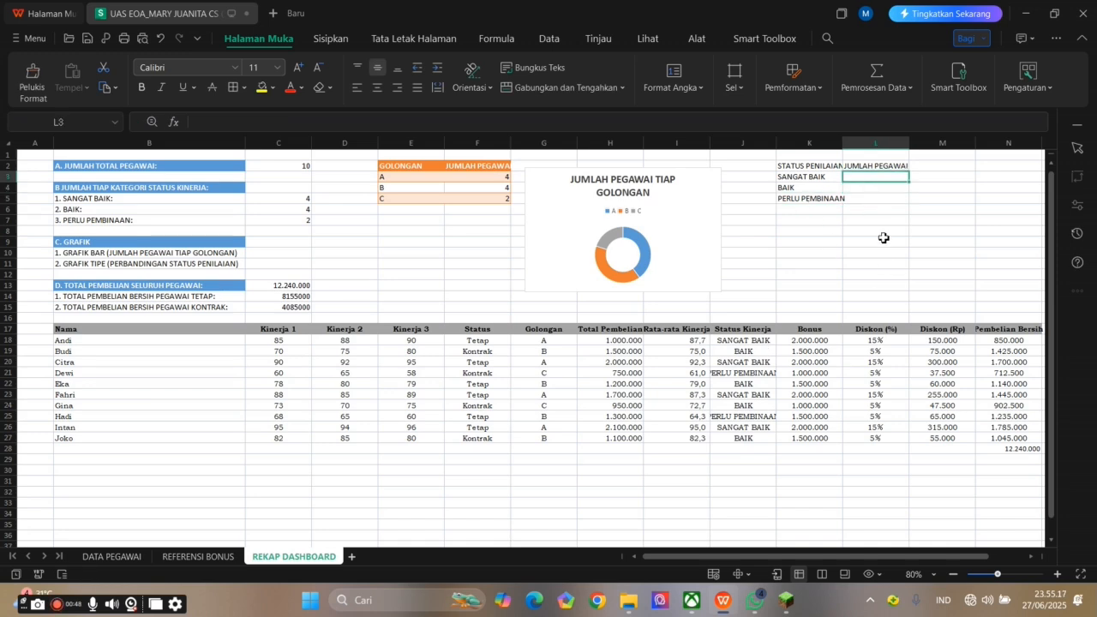
- Count the SANGAT BAIK employees in L3 with =COUNTIF(J18:J27;"SANGAT BAIK")
{"action": "type", "text": "=COUN"}
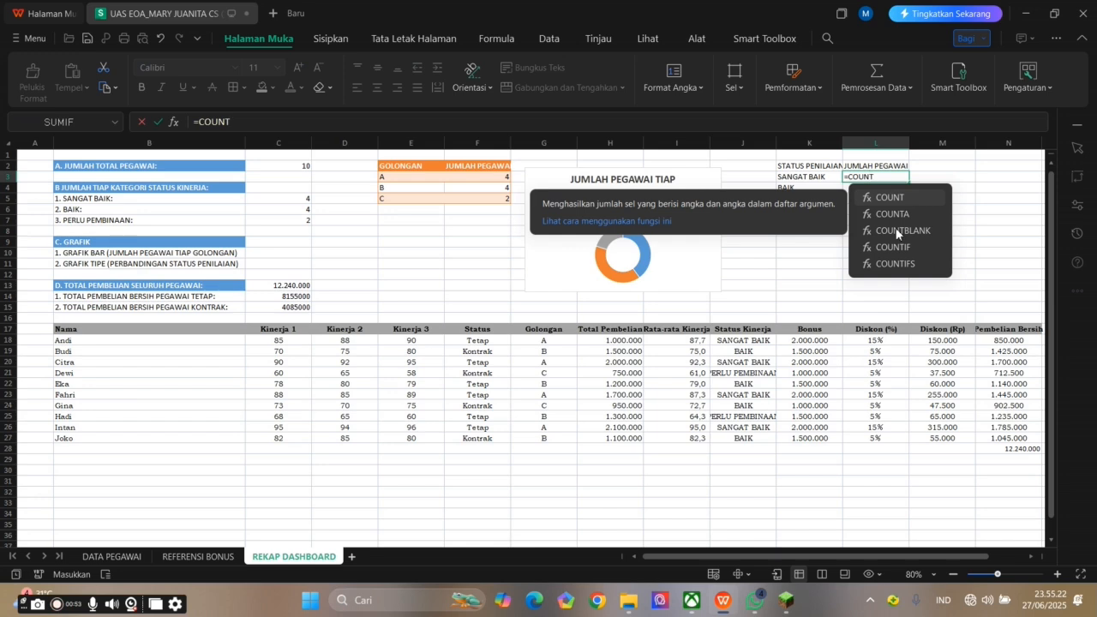
{"action": "type", "text": "T"}
{"action": "double_click", "coordinate": [895, 247]}
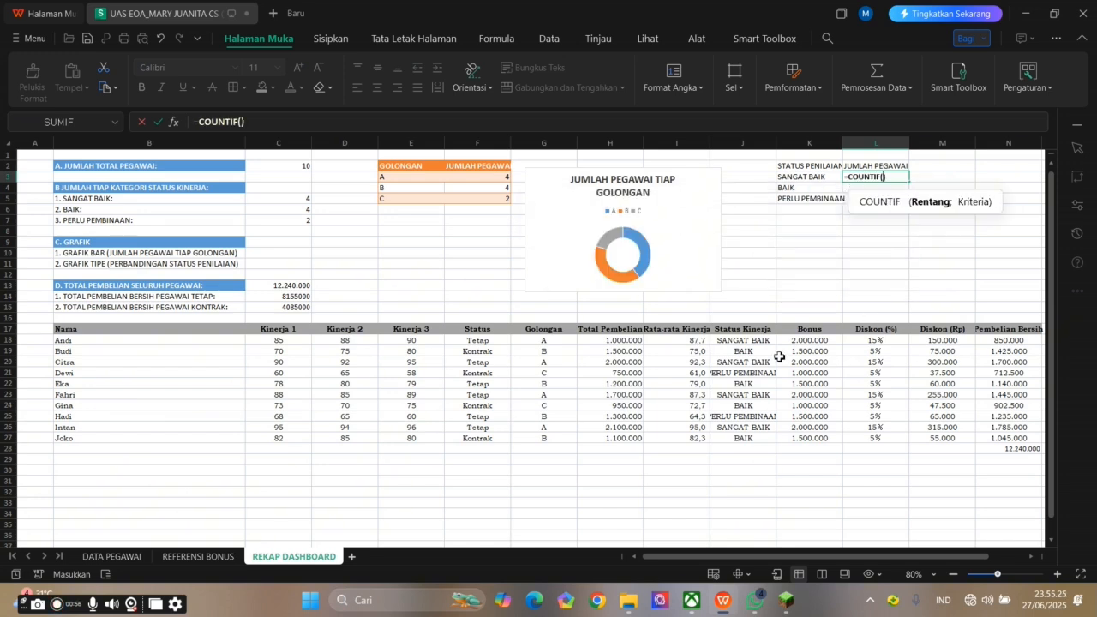
{"action": "left_click_drag", "start_coordinate": [730, 339], "coordinate": [734, 439]}
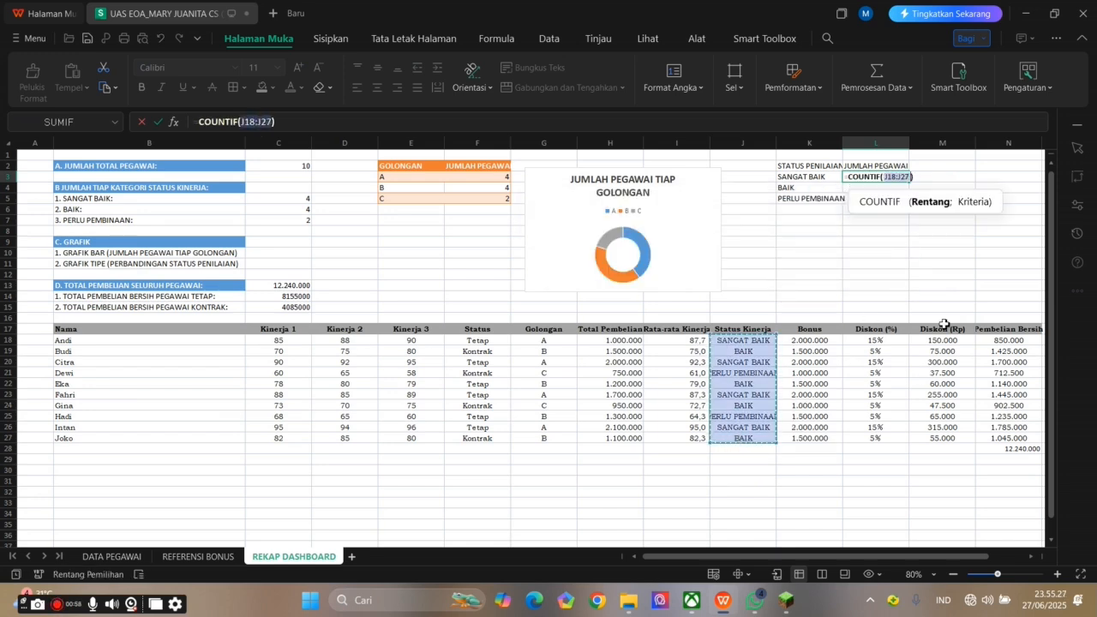
{"action": "type", "text": ";\""}
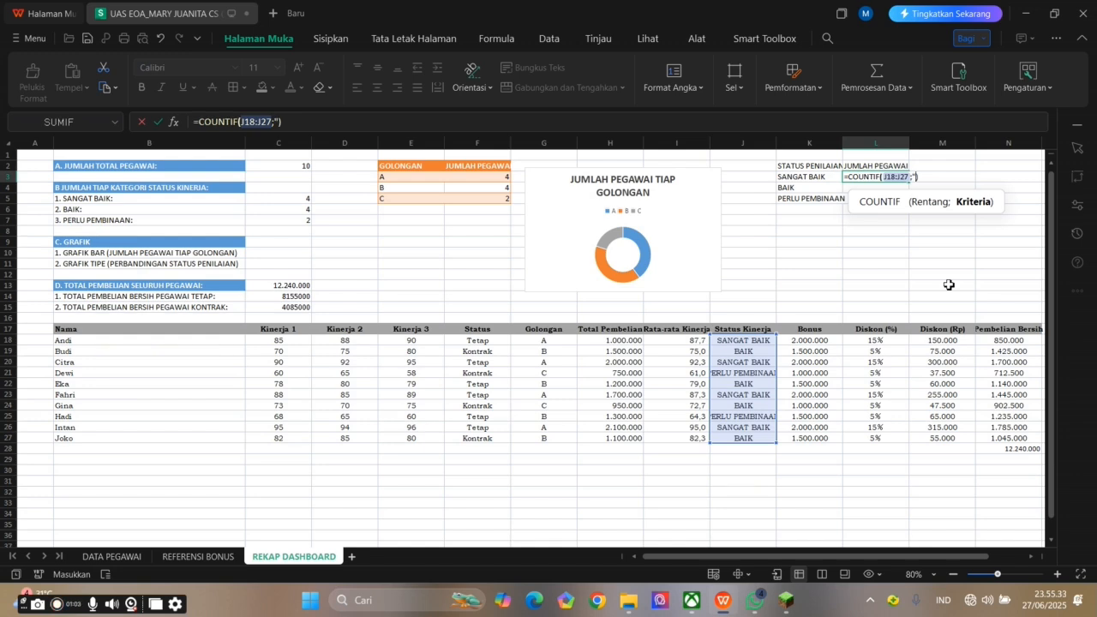
{"action": "type", "text": "SANGAT BAIK\""}
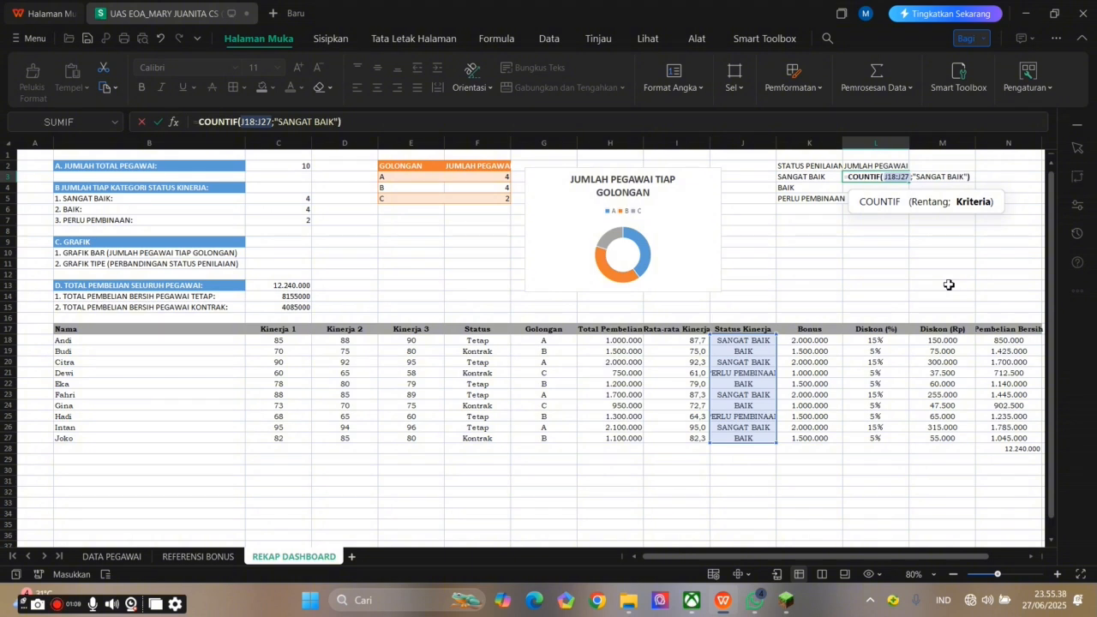
{"action": "key", "text": "Return"}
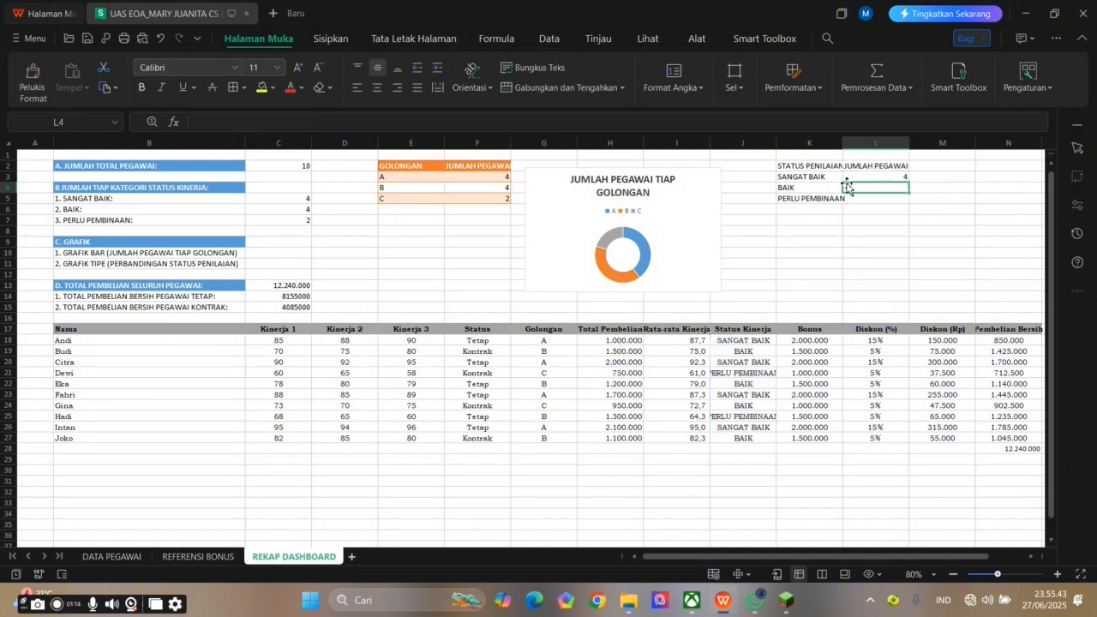
{"action": "left_click", "coordinate": [871, 177]}
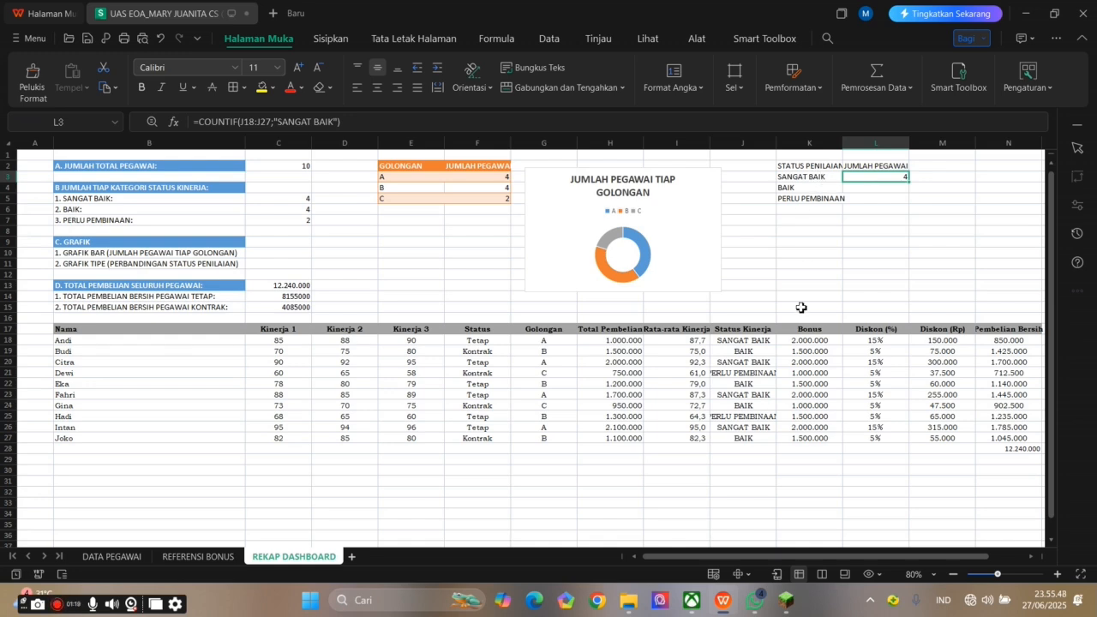
- Count the BAIK employees in L4 with =COUNTIF(J18:J27;"BAIK")
{"action": "left_click", "coordinate": [873, 190]}
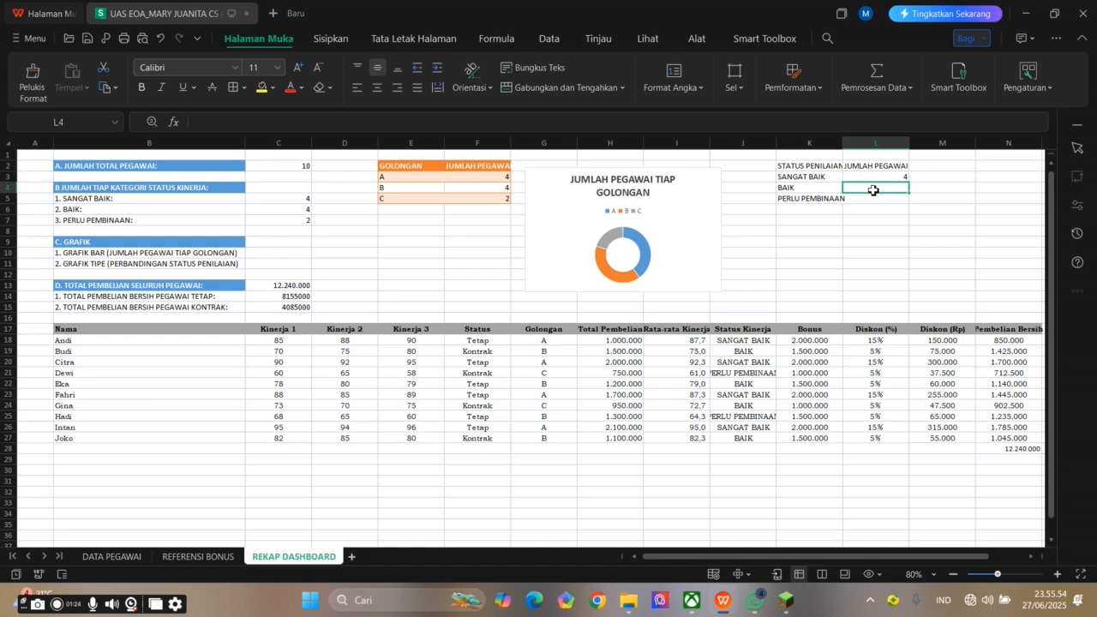
{"action": "type", "text": "=COUNTI"}
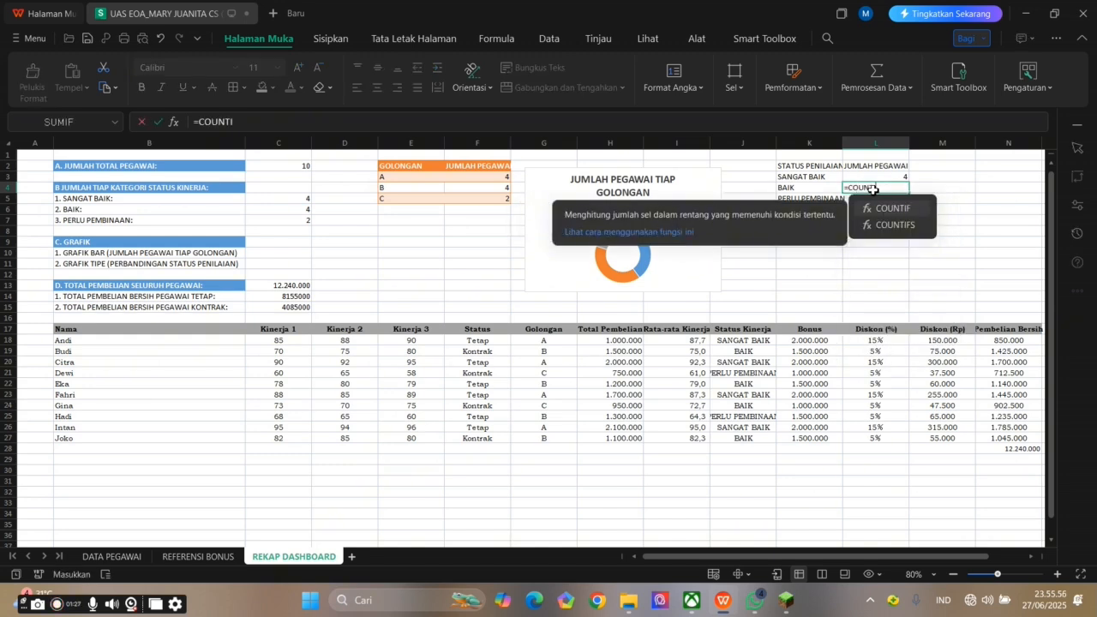
{"action": "type", "text": "F"}
{"action": "double_click", "coordinate": [890, 208]}
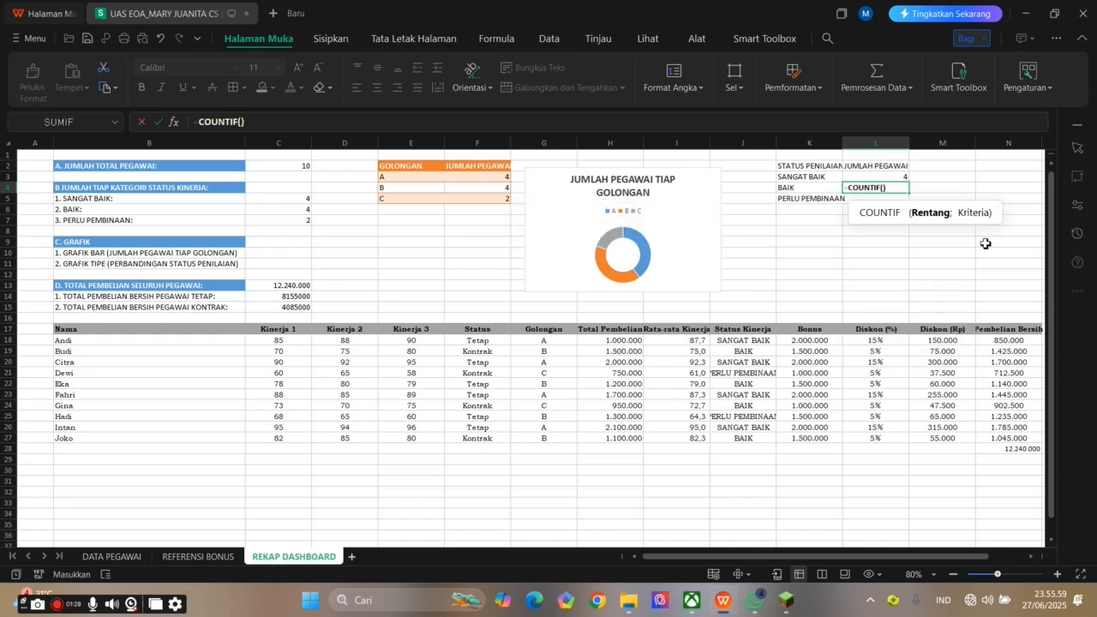
{"action": "left_click_drag", "start_coordinate": [734, 341], "coordinate": [743, 438]}
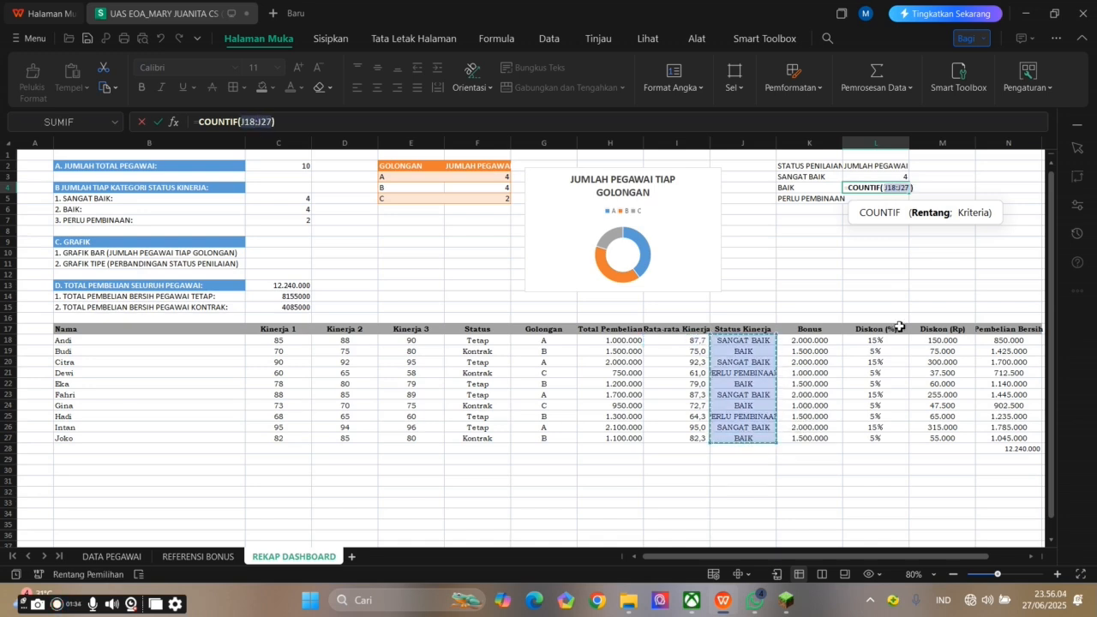
{"action": "type", "text": ";\""}
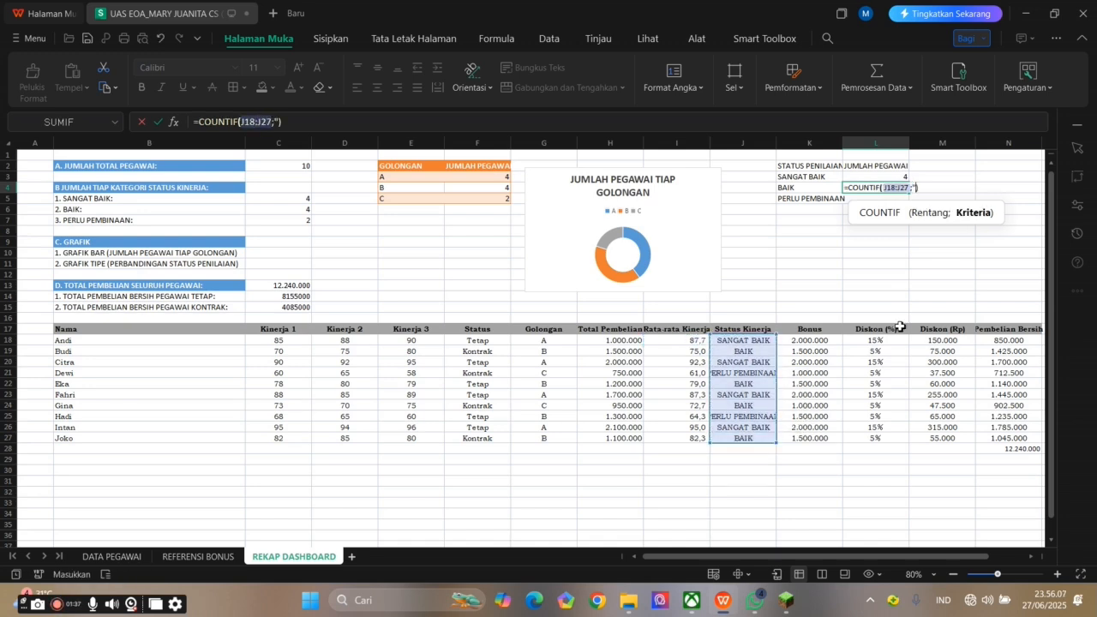
{"action": "type", "text": "BAIK\""}
{"action": "key", "text": "Return"}
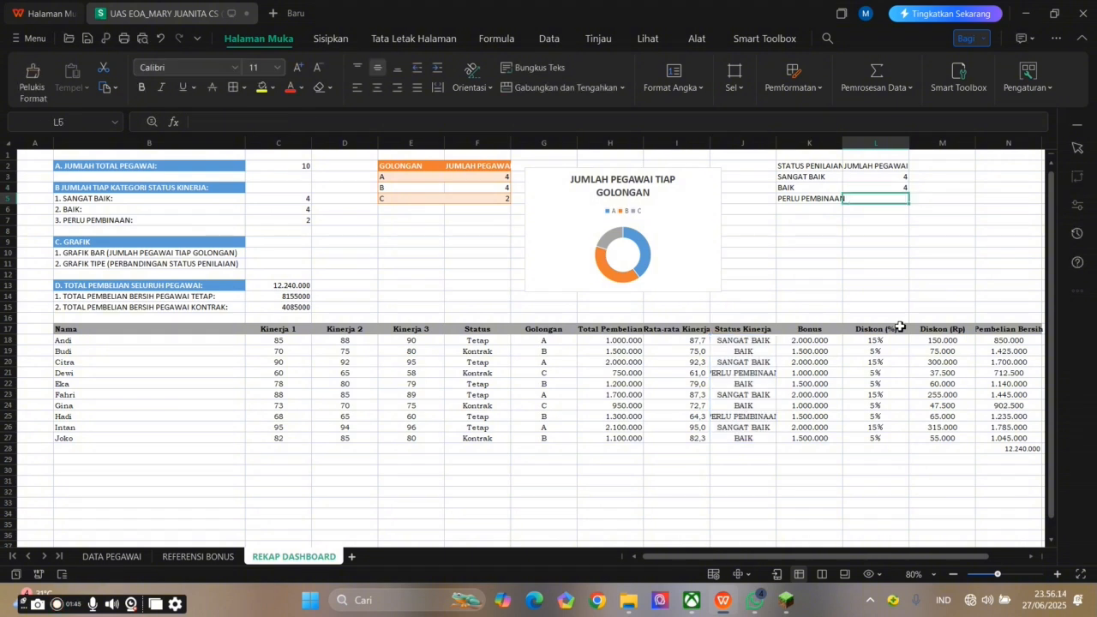
- Count the PERLU PEMBINAAN employees in L5 with =COUNTIF(J18:J27;"PERLU PEMBINAAN")
{"action": "type", "text": "=COUNT"}
{"action": "left_click", "coordinate": [906, 270]}
{"action": "left_click", "coordinate": [725, 342]}
{"action": "left_click_drag", "start_coordinate": [726, 342], "coordinate": [760, 435]}
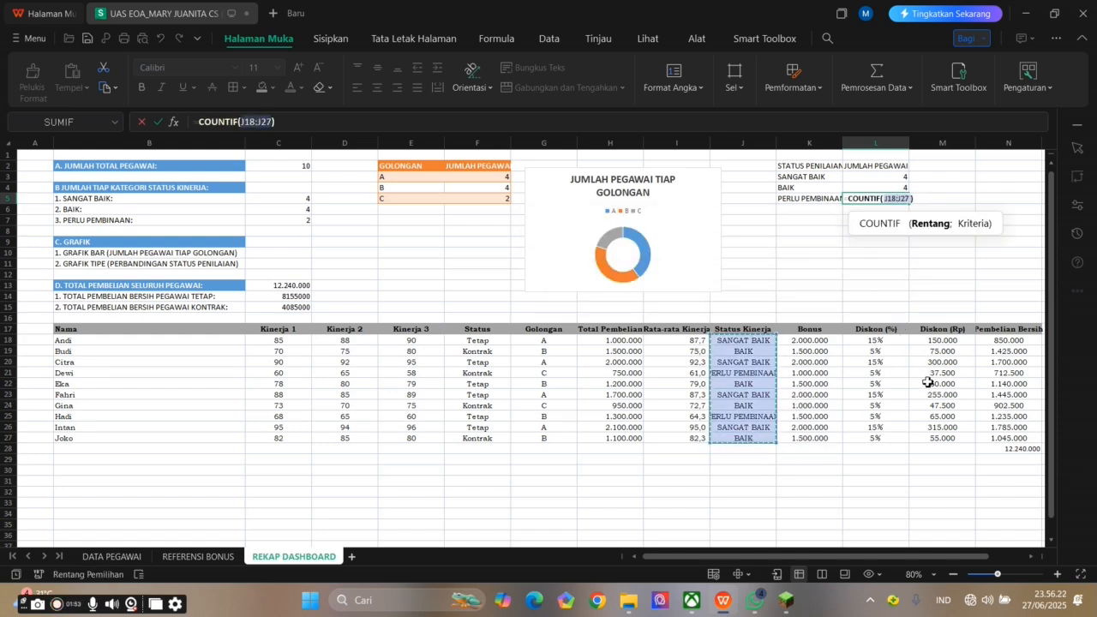
{"action": "type", "text": ";\"PERLU PEMBINAAN\""}
{"action": "key", "text": "Return"}
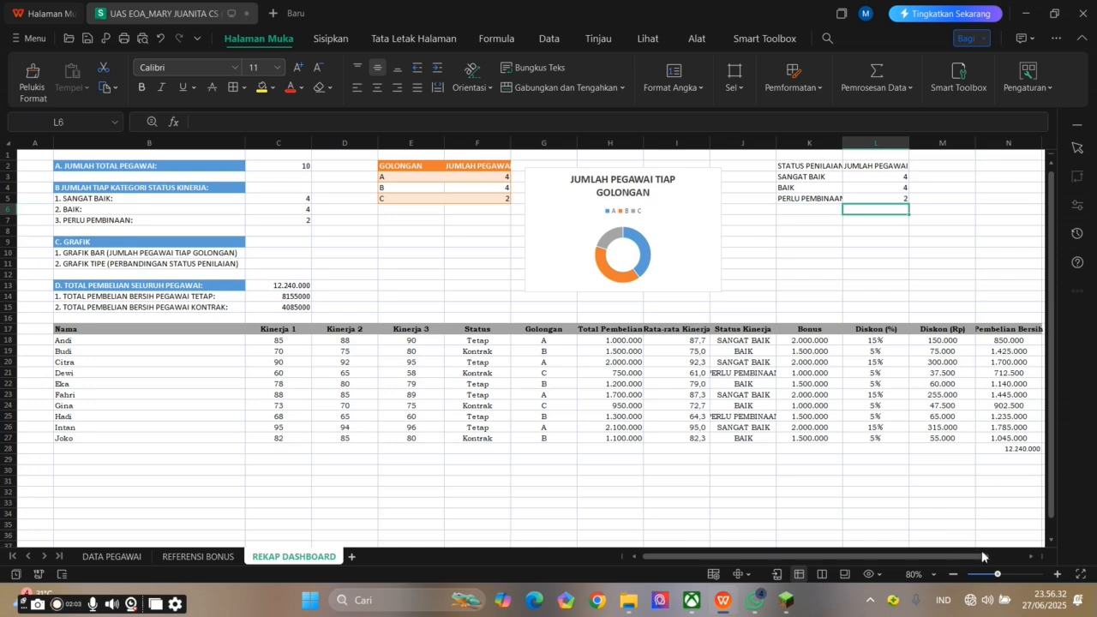
- Apply a yellow table style with a solid header row to the STATUS PENILAIAN table in K2:L5
{"action": "scroll", "coordinate": [966, 558], "scroll_direction": "right", "scroll_amount": 2}
{"action": "left_click_drag", "start_coordinate": [719, 164], "coordinate": [767, 202]}
{"action": "left_click", "coordinate": [793, 77]}
{"action": "left_click", "coordinate": [861, 113]}
{"action": "left_click", "coordinate": [836, 163]}
{"action": "left_click", "coordinate": [781, 205]}
{"action": "left_click", "coordinate": [561, 359]}
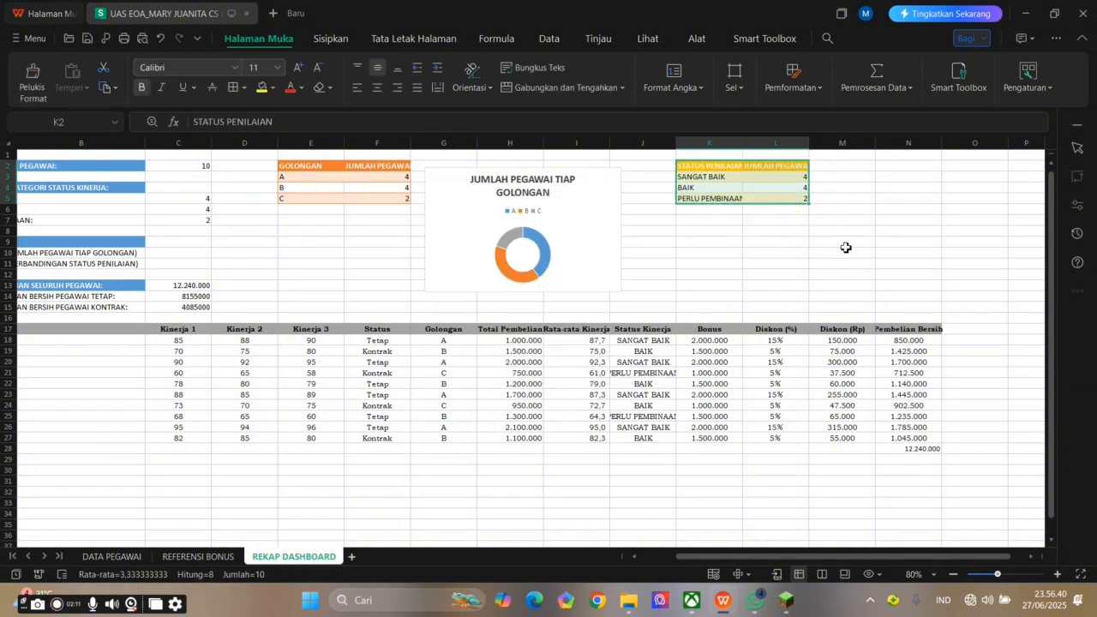
- Insert a stacked column chart (Kolom Bertumpuk) from the STATUS PENILAIAN table in K2:L5
{"action": "left_click", "coordinate": [848, 169]}
{"action": "left_click_drag", "start_coordinate": [715, 176], "coordinate": [767, 198]}
{"action": "right_click", "coordinate": [751, 196]}
{"action": "left_click", "coordinate": [791, 239]}
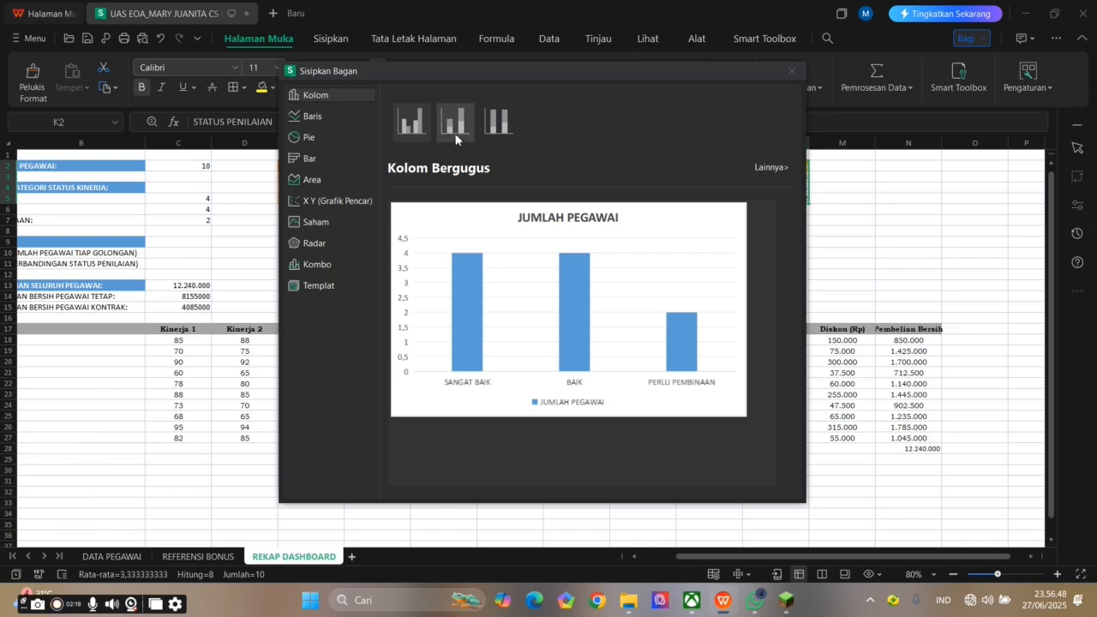
{"action": "left_click", "coordinate": [455, 122]}
{"action": "left_click", "coordinate": [499, 122]}
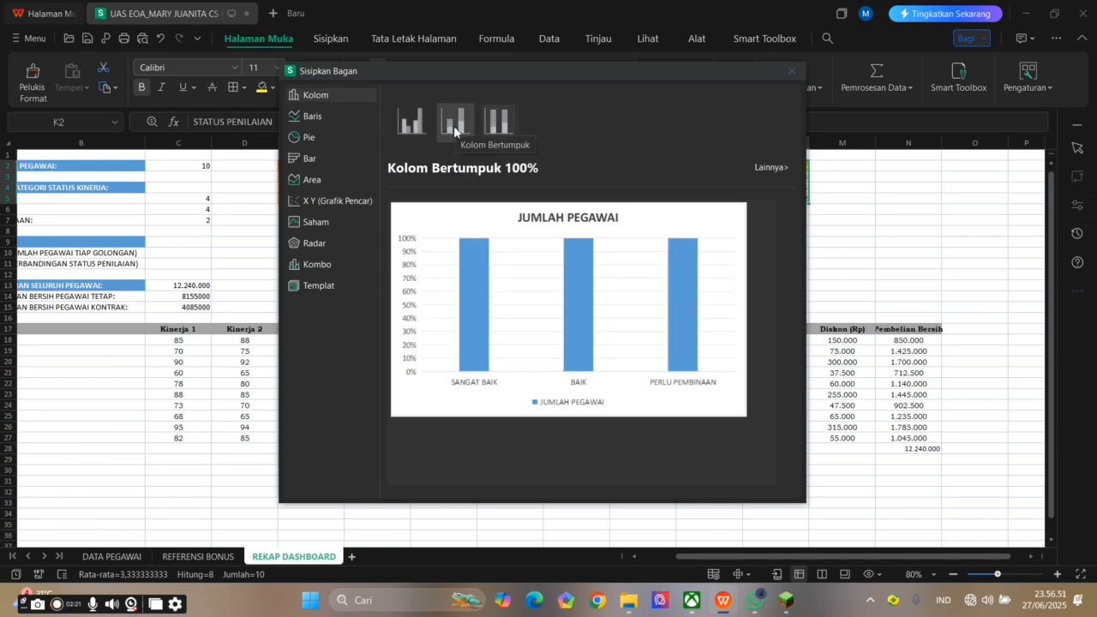
{"action": "left_click", "coordinate": [453, 125]}
{"action": "left_click", "coordinate": [412, 122]}
{"action": "left_click", "coordinate": [455, 122]}
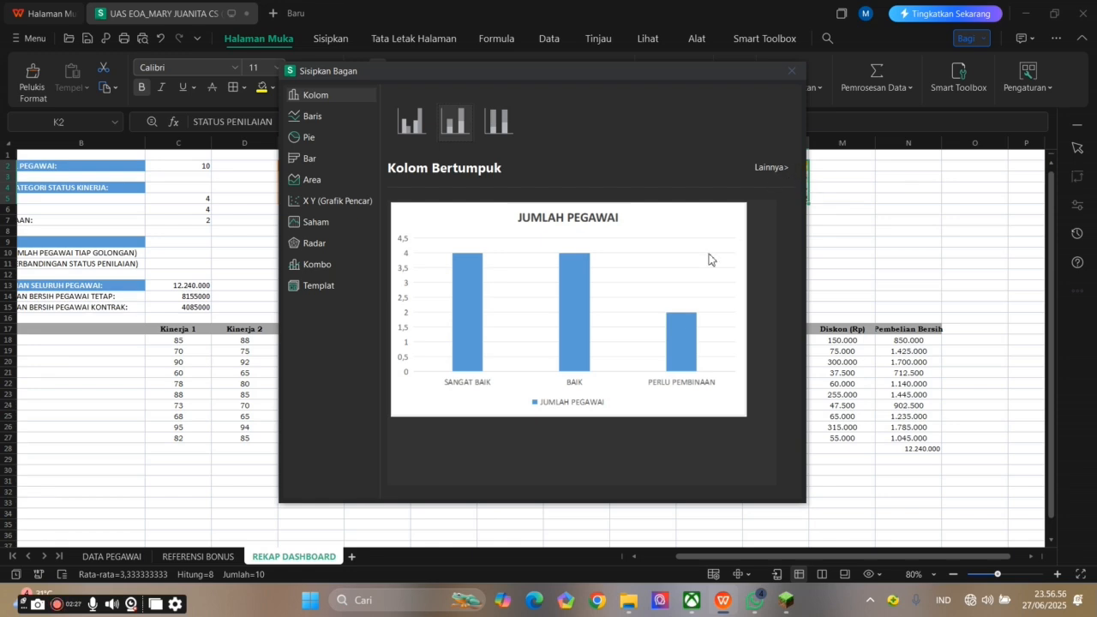
{"action": "left_click", "coordinate": [654, 299]}
- Shrink the column chart to about 5.32 by 10.34 cm and place it beside the STATUS PENILAIAN table
{"action": "left_click_drag", "start_coordinate": [683, 427], "coordinate": [617, 380]}
{"action": "left_click_drag", "start_coordinate": [611, 277], "coordinate": [1039, 184]}
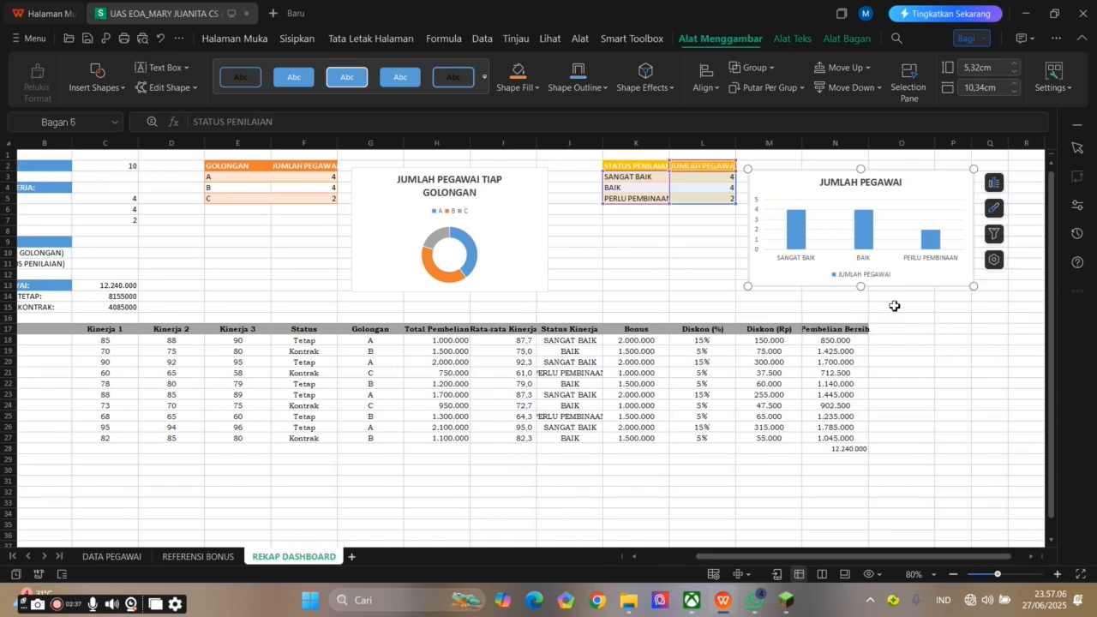
{"action": "left_click", "coordinate": [894, 305]}
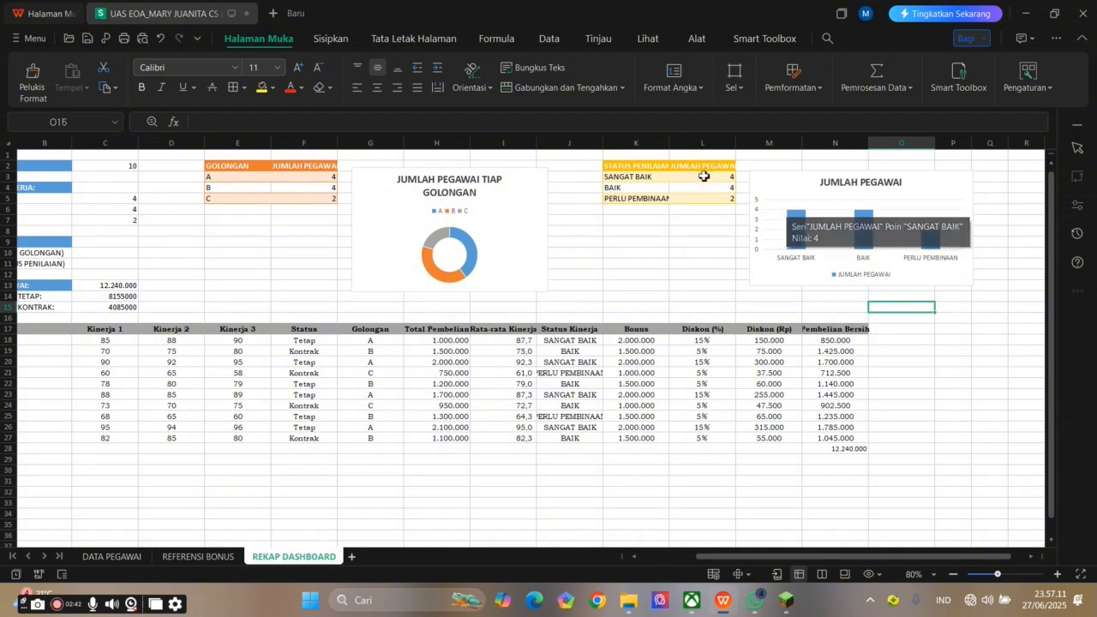
- Extend the column chart's title to read "JUMLAH PEGAWAI SESUAI KINERJA"
{"action": "left_click", "coordinate": [783, 183]}
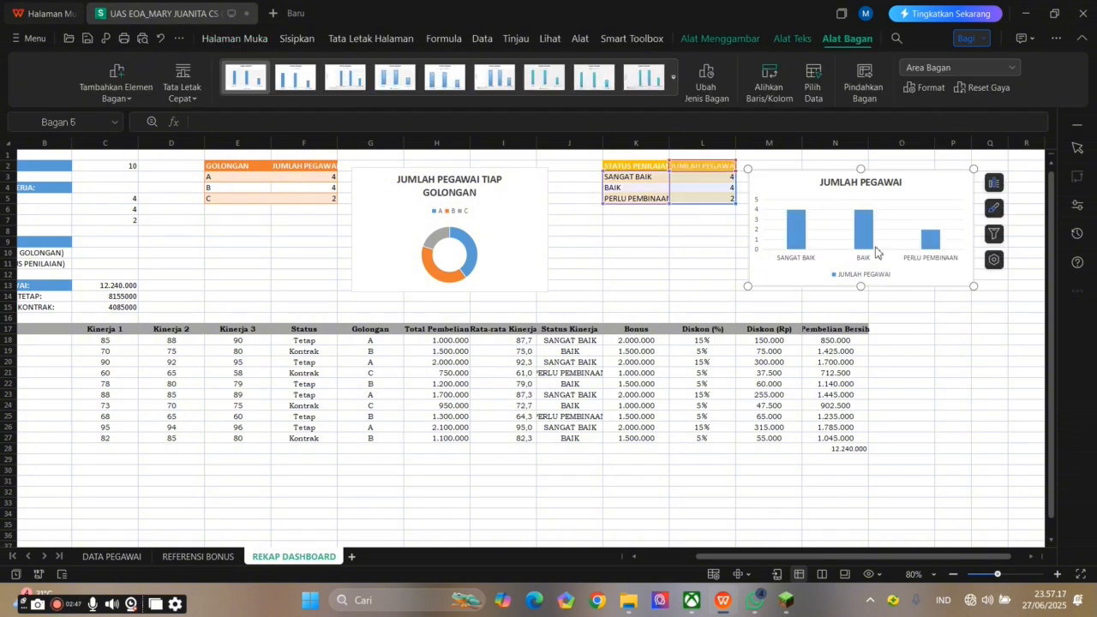
{"action": "left_click", "coordinate": [904, 183]}
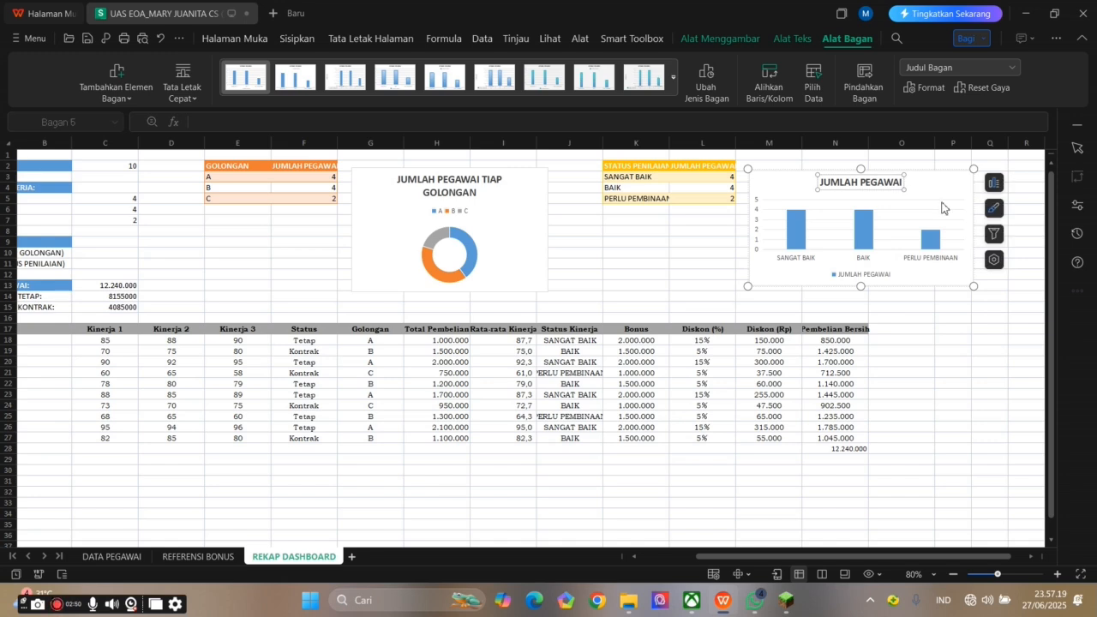
{"action": "type", "text": "SESUAI"}
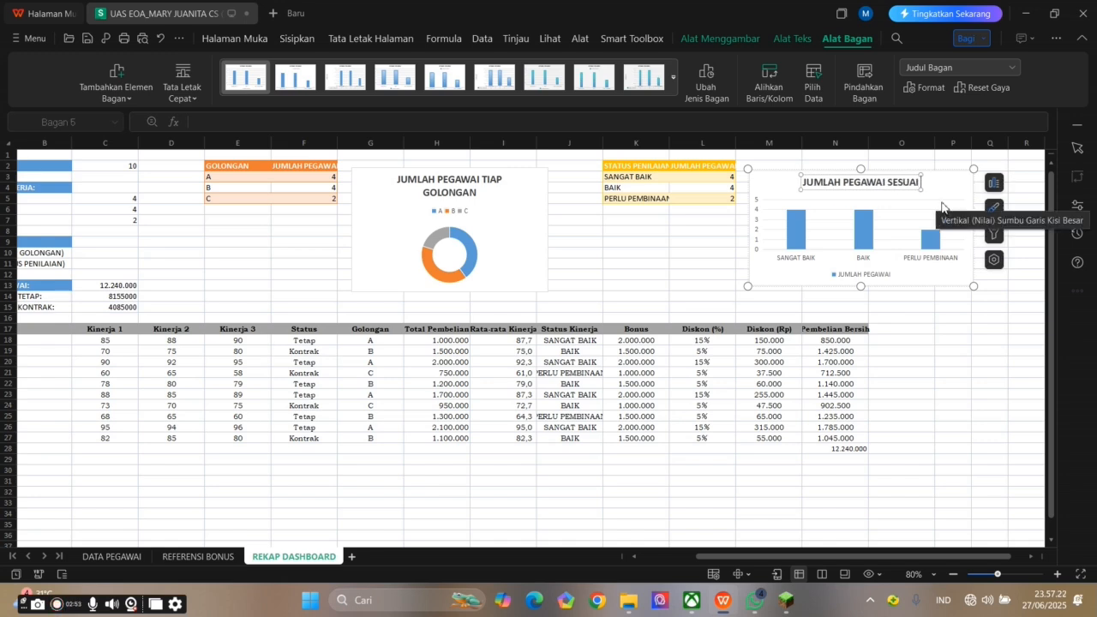
{"action": "type", "text": " KINERJA"}
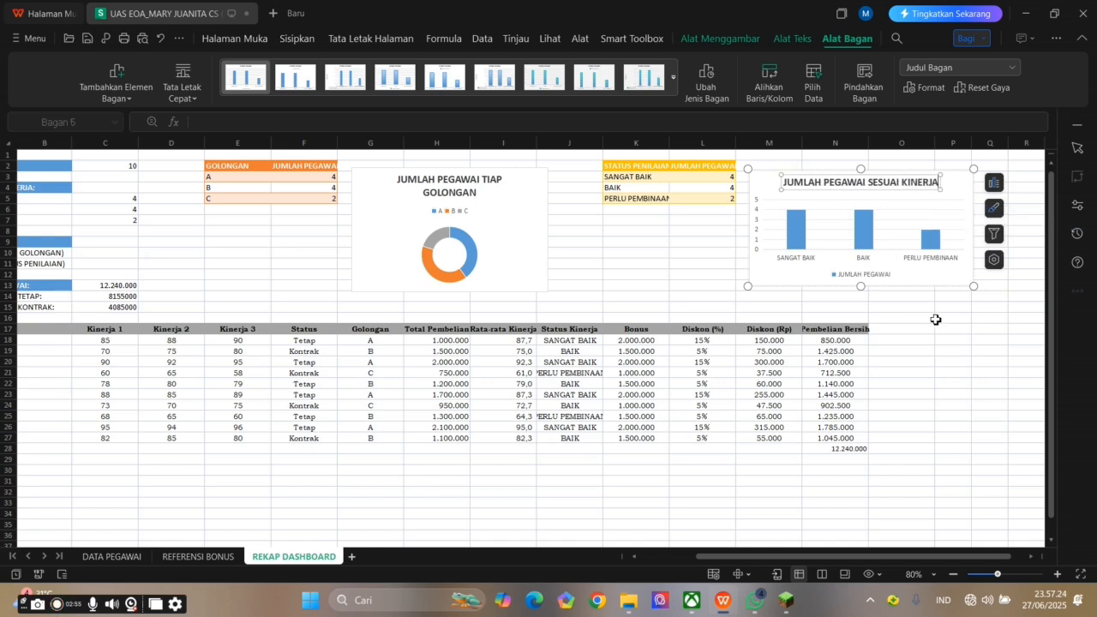
{"action": "left_click", "coordinate": [932, 318]}
- Review the row 3 formulas on the DATA PEGAWAI sheet from Rata-rata Kinerja through Pembelian Bersih, and return to the REKAP DASHBOARD charts
{"action": "left_click_drag", "start_coordinate": [908, 557], "coordinate": [803, 558]}
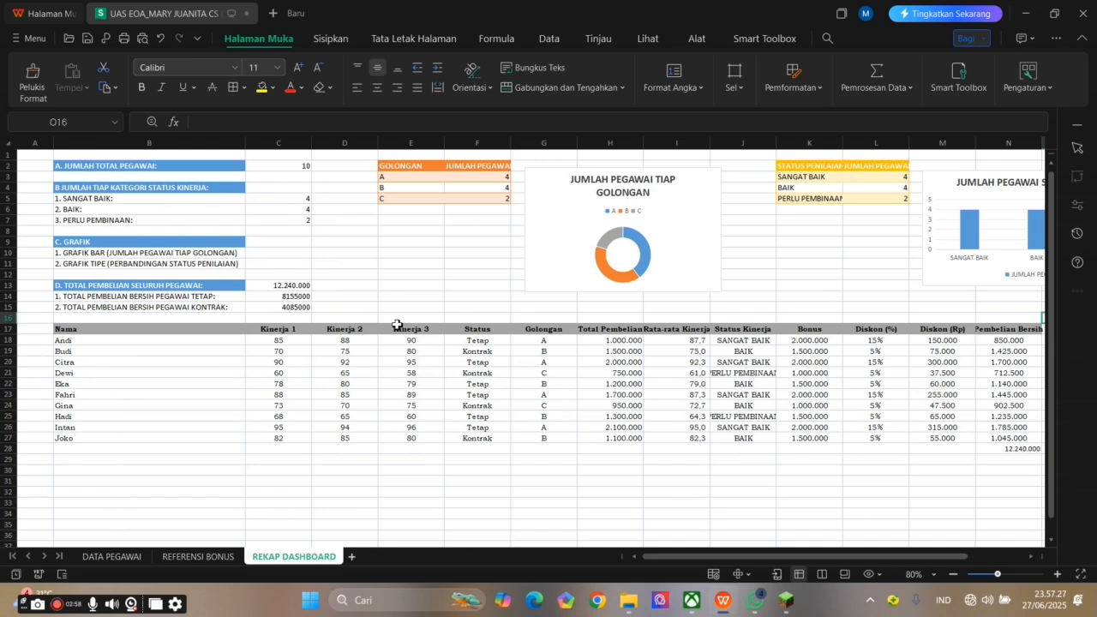
{"action": "left_click", "coordinate": [111, 557]}
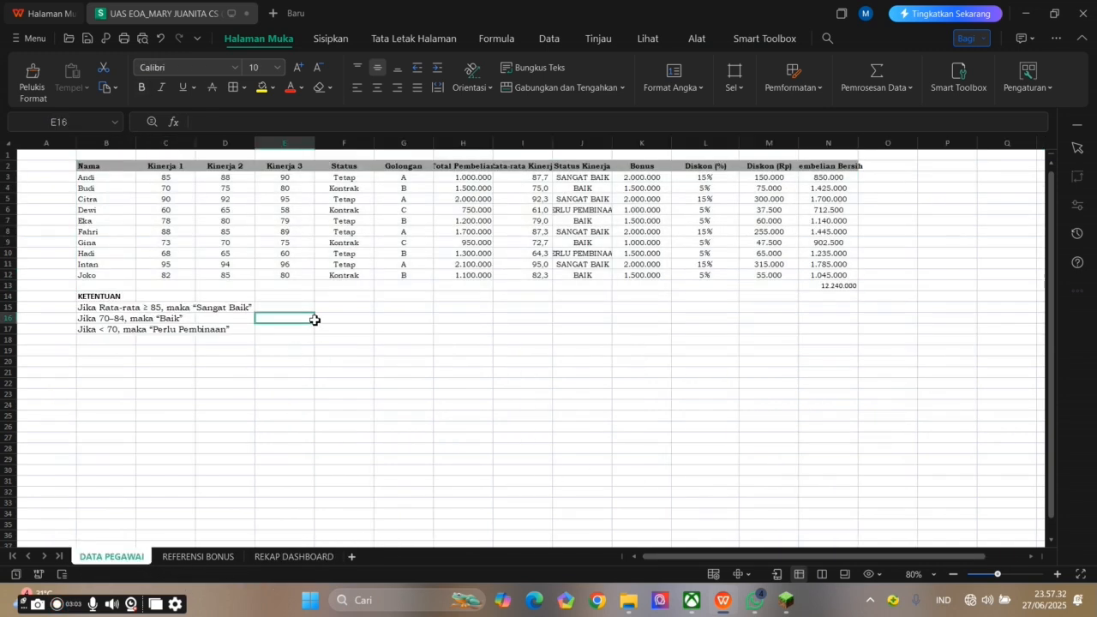
{"action": "left_click", "coordinate": [537, 181]}
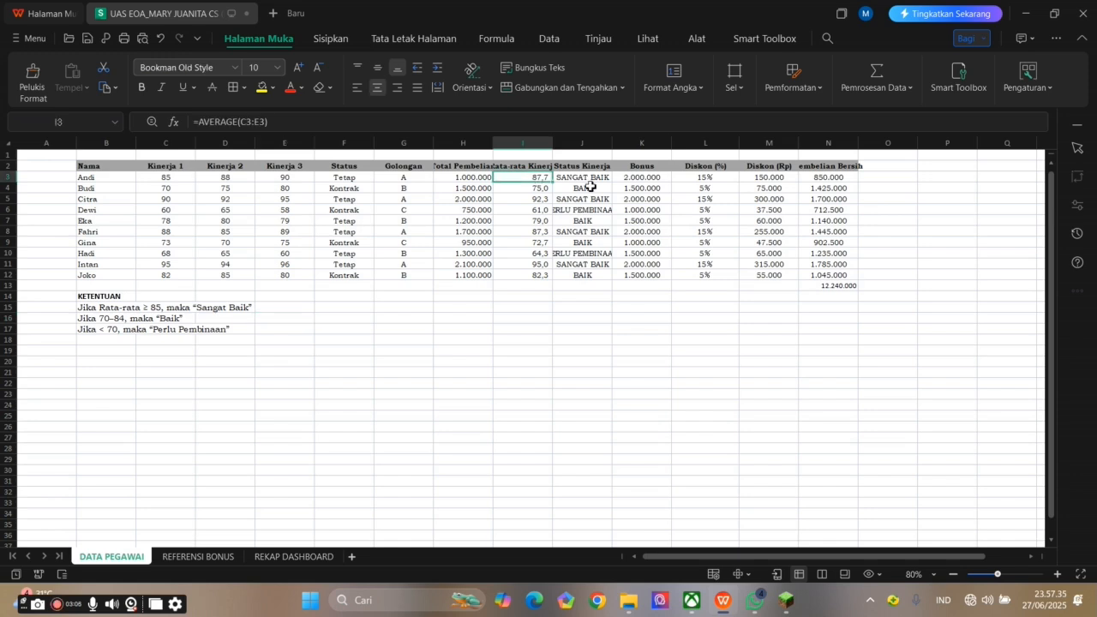
{"action": "left_click", "coordinate": [592, 180]}
{"action": "left_click", "coordinate": [649, 180]}
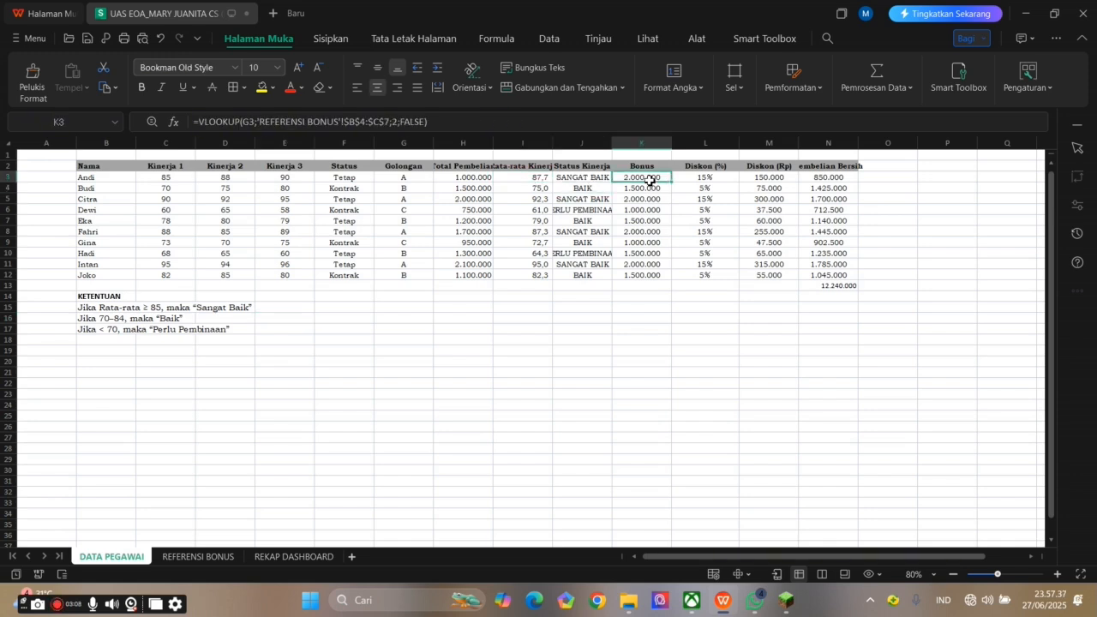
{"action": "left_click", "coordinate": [722, 181]}
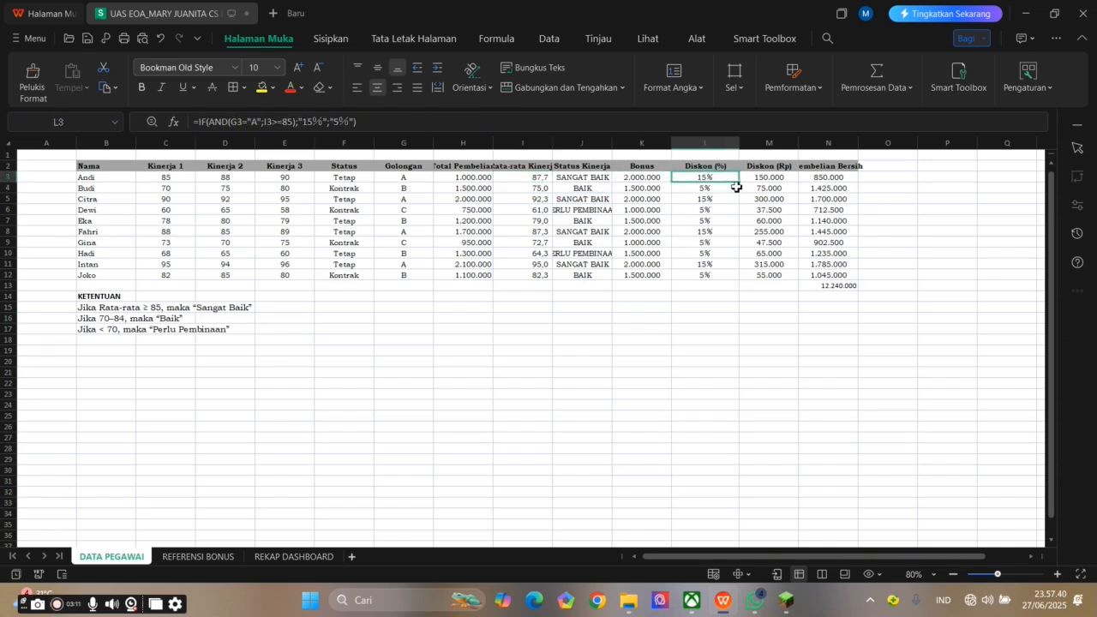
{"action": "left_click", "coordinate": [757, 181]}
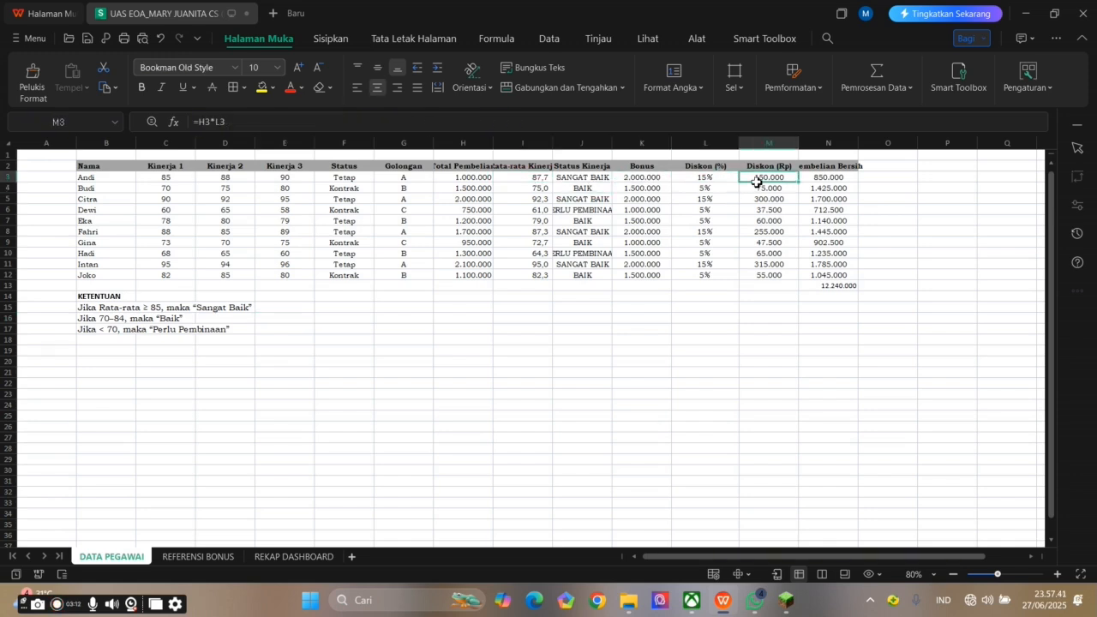
{"action": "left_click", "coordinate": [830, 176]}
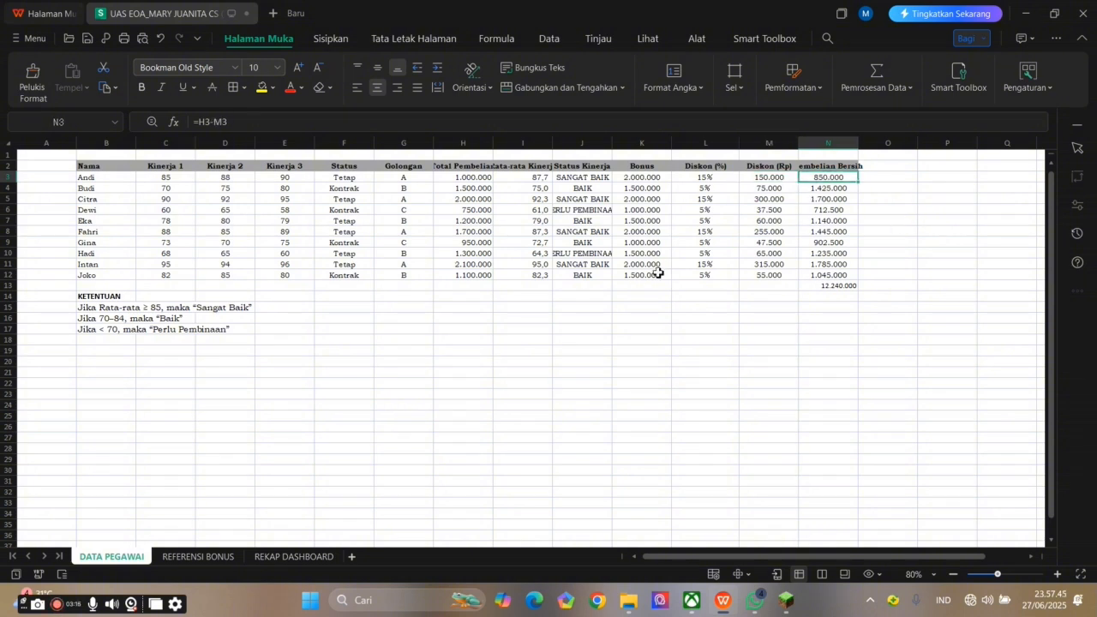
{"action": "left_click", "coordinate": [293, 557]}
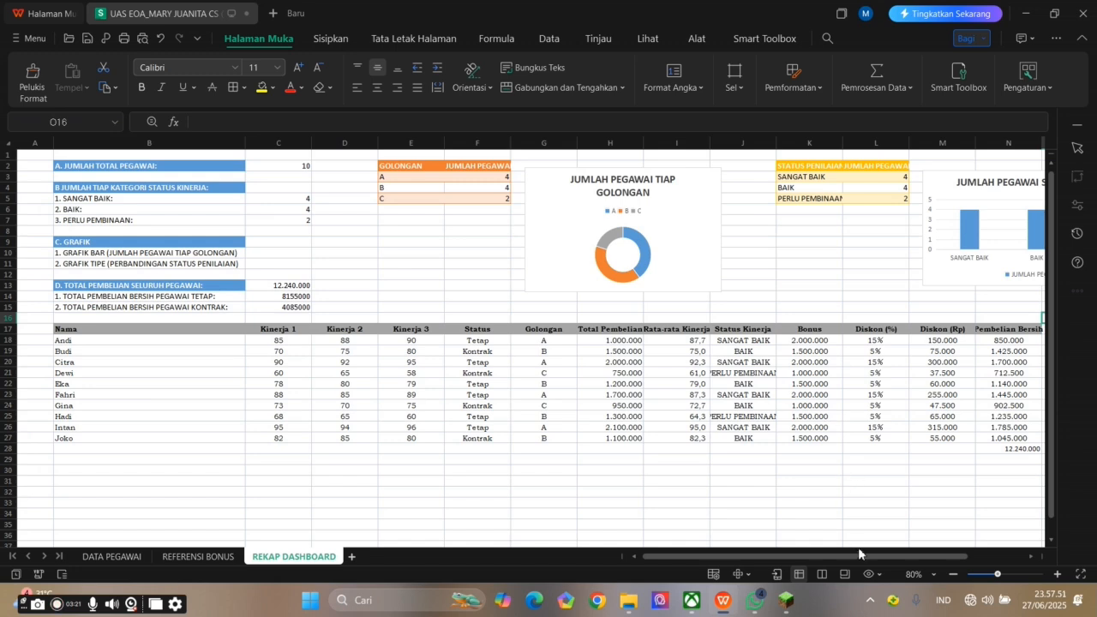
{"action": "left_click_drag", "start_coordinate": [865, 558], "coordinate": [914, 560]}
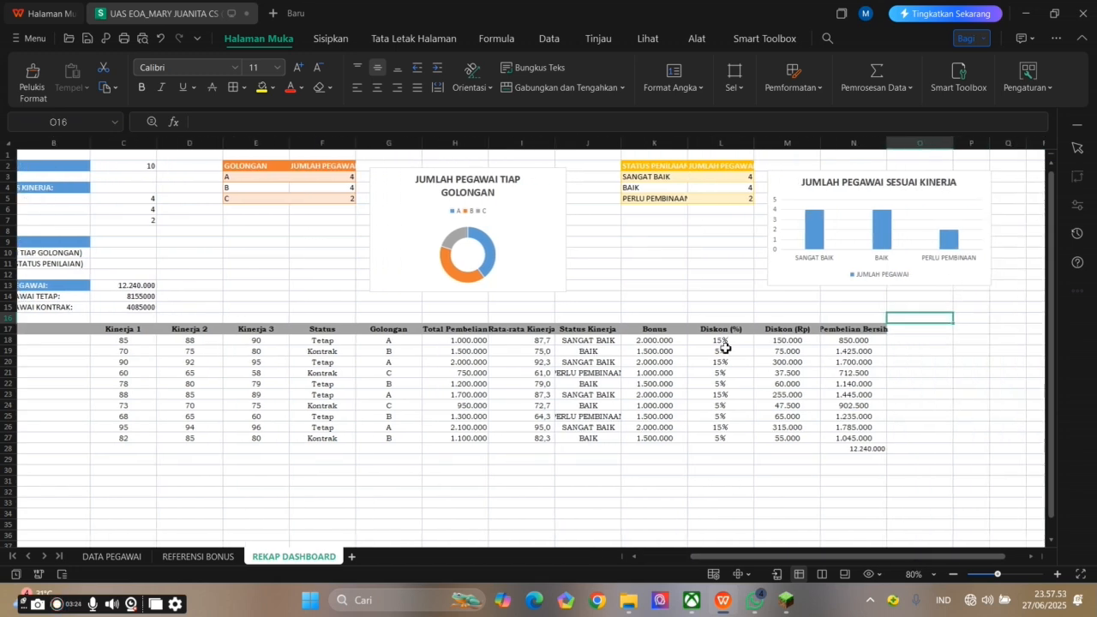